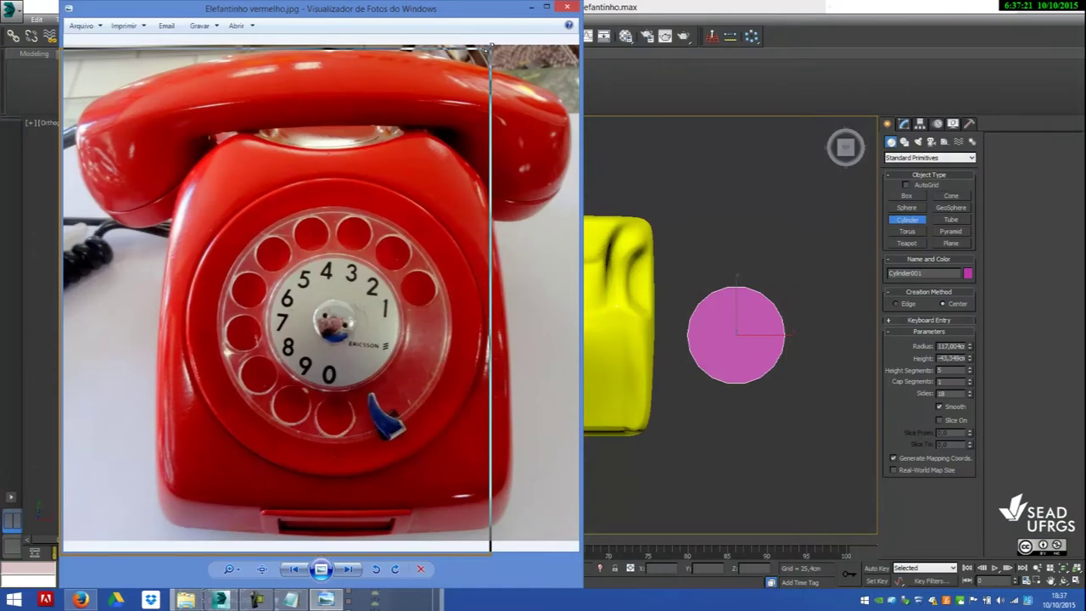
- Shrink the red telephone reference photo window so the 3ds Max viewports show beside it
{"action": "left_click_drag", "start_coordinate": [491, 47], "coordinate": [490, 48]}
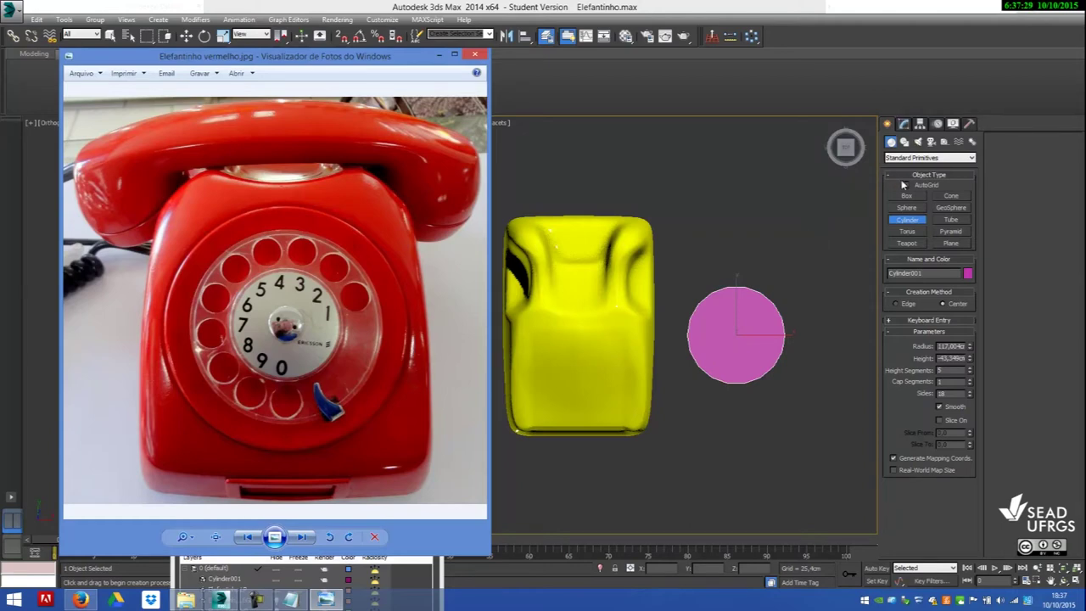
- Bring the 3ds Max scene with the yellow body and pink cylinder to the front
{"action": "left_click", "coordinate": [952, 395]}
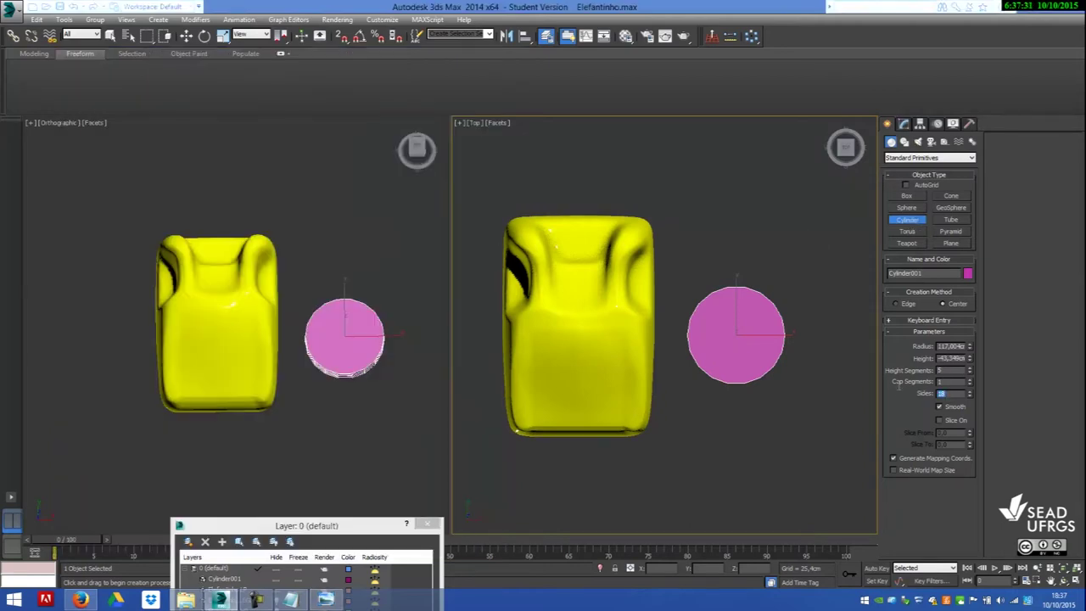
- Set the pink cylinder to 32 sides and 8 cap segments, then finish creating it
{"action": "type", "text": "32"}
{"action": "key", "text": "Return"}
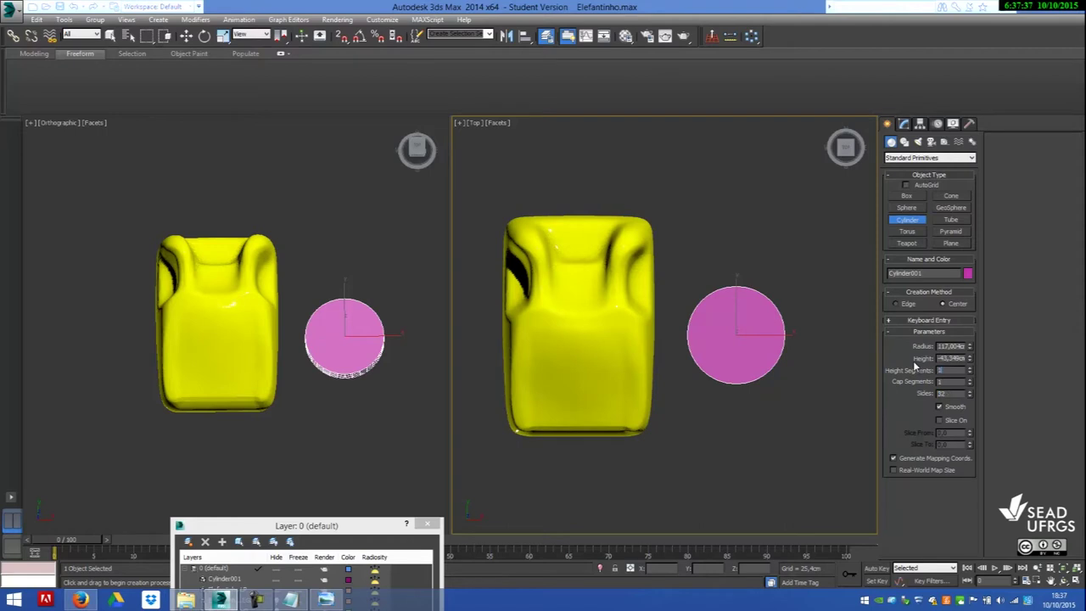
{"action": "key", "text": "Tab"}
{"action": "type", "text": "8"}
{"action": "key", "text": "Return"}
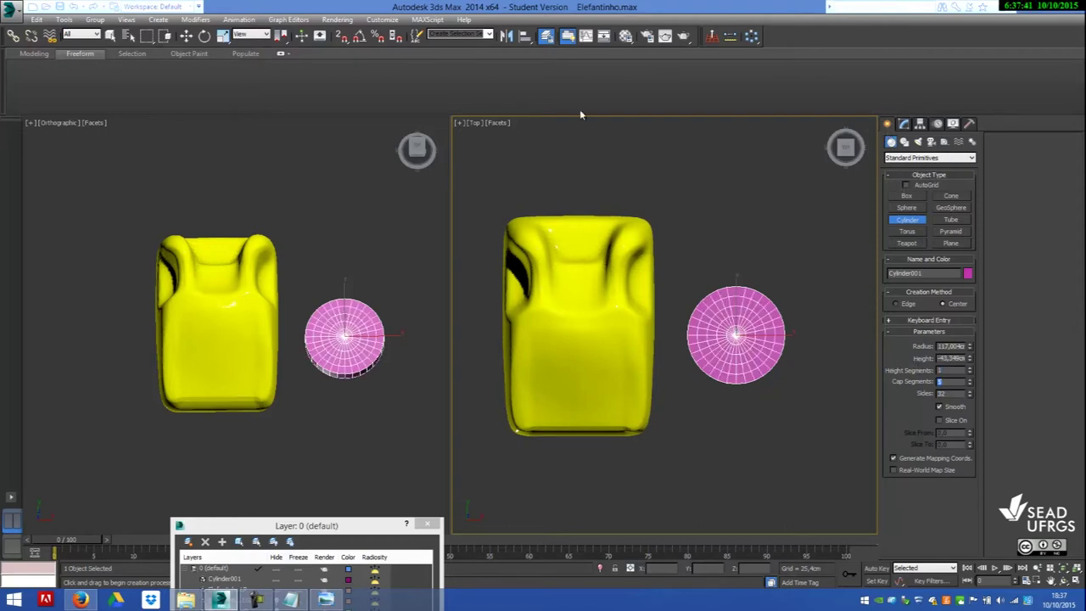
{"action": "left_click", "coordinate": [186, 36]}
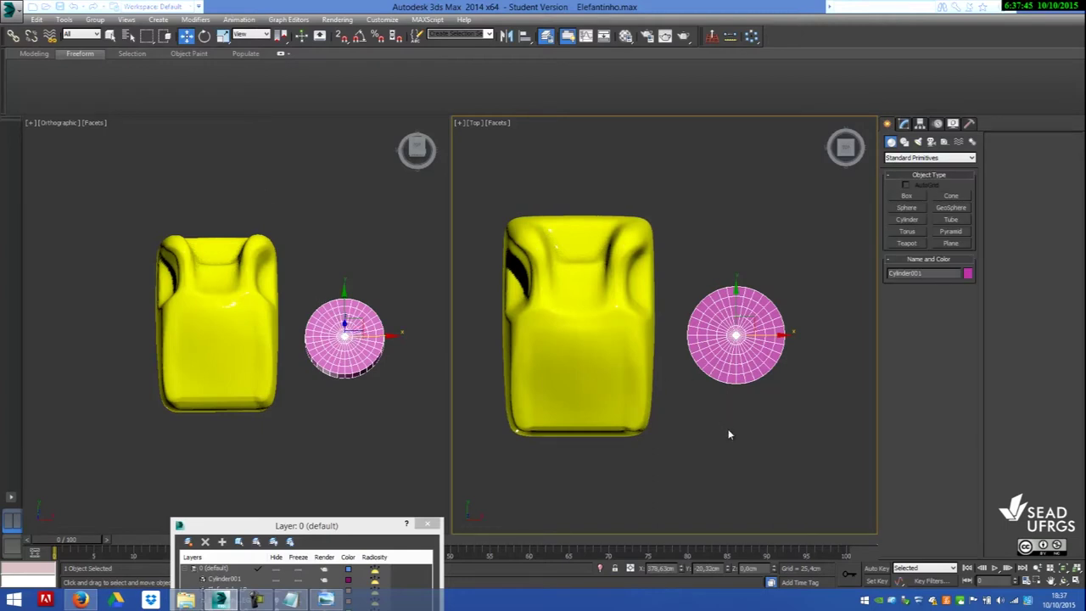
{"action": "mouse_move", "coordinate": [390, 443]}
{"action": "middle_mouse_down", "text": "alt"}
{"action": "mouse_move", "coordinate": [268, 356]}
{"action": "mouse_move", "coordinate": [260, 363]}
{"action": "mouse_move", "coordinate": [328, 321]}
{"action": "mouse_move", "coordinate": [358, 425]}
{"action": "middle_mouse_up", "text": "alt"}
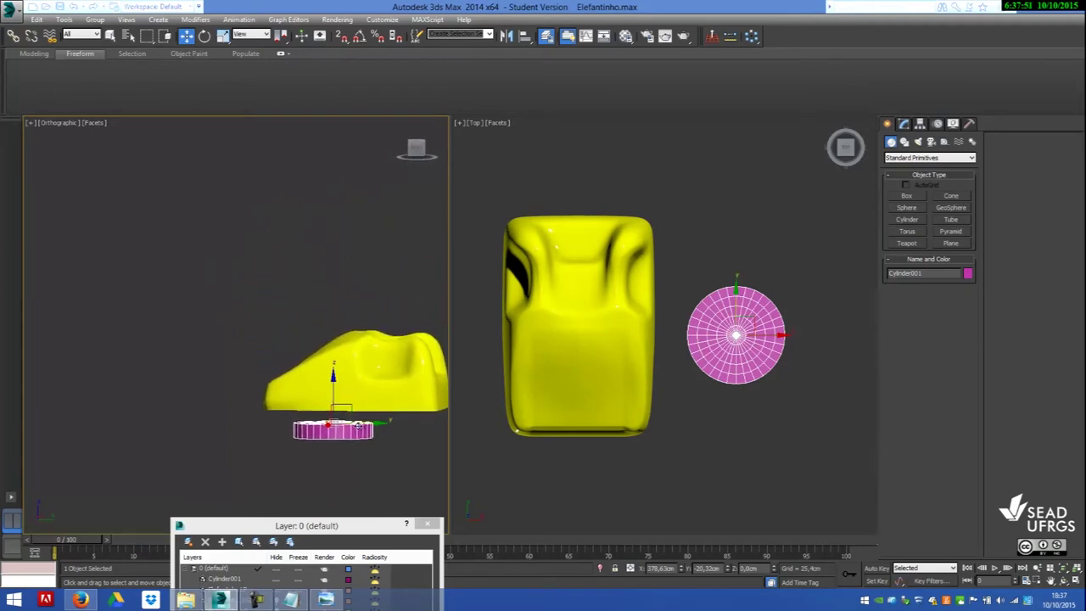
- Raise the pink cylinder up to the phone body and switch that viewport to Left view
{"action": "left_click_drag", "start_coordinate": [358, 425], "coordinate": [320, 360]}
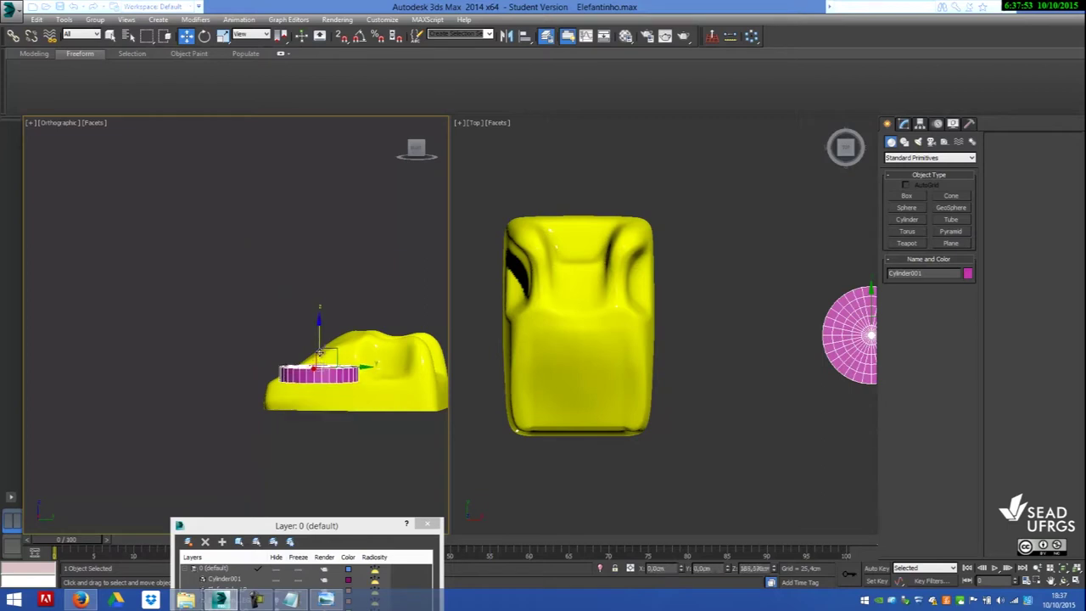
{"action": "middle_click_drag", "start_coordinate": [320, 360], "coordinate": [338, 400], "text": "alt"}
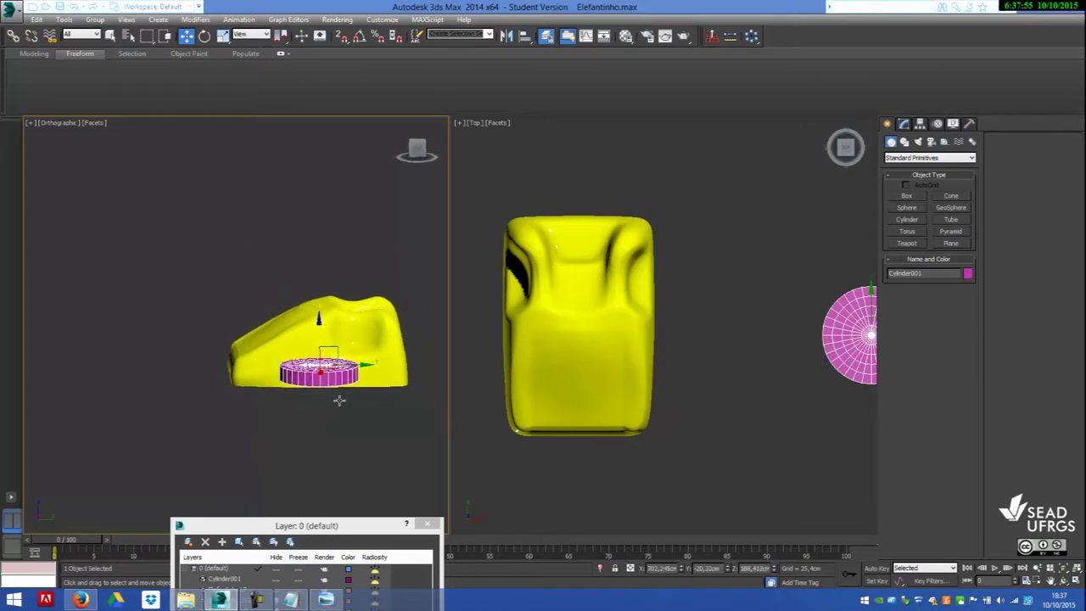
{"action": "key", "text": "e"}
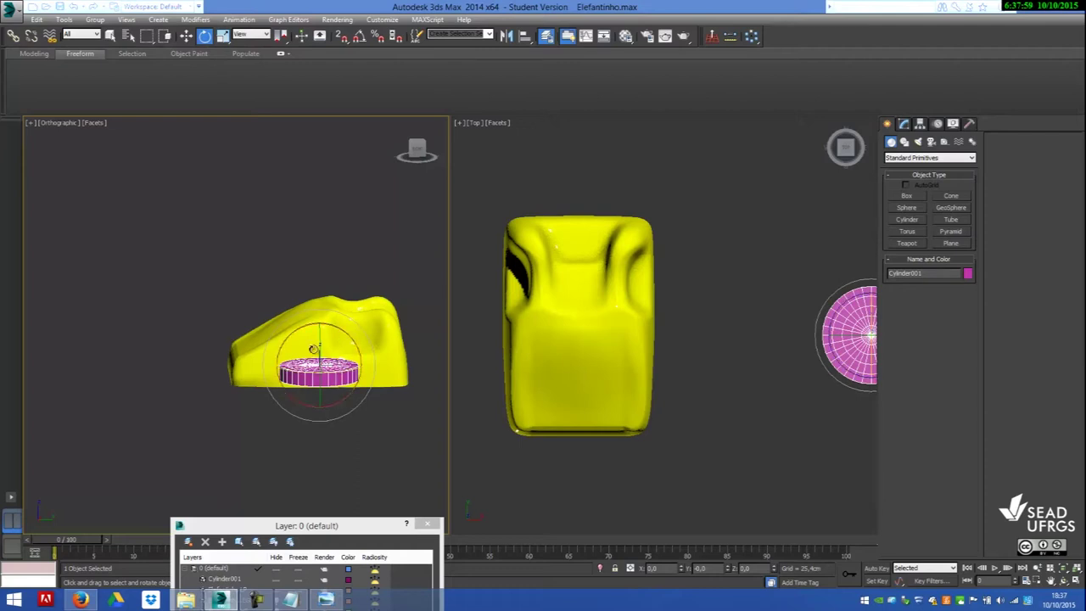
{"action": "key", "text": "l"}
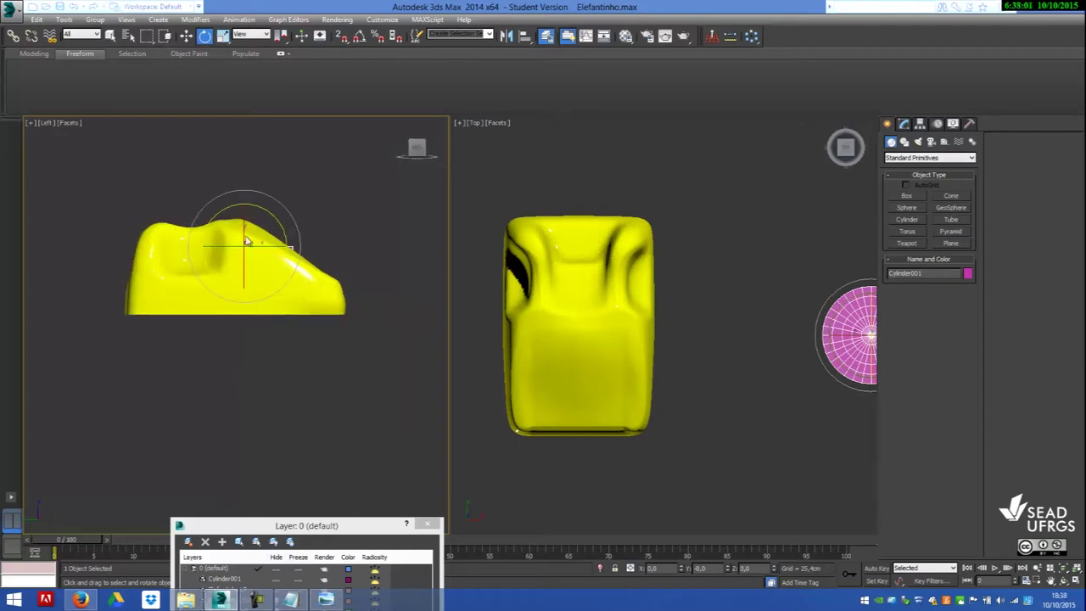
{"action": "left_click", "coordinate": [186, 36]}
- Reselect the cylinder in the Top view and move it left onto the yellow body
{"action": "middle_click_drag", "start_coordinate": [628, 325], "coordinate": [698, 336]}
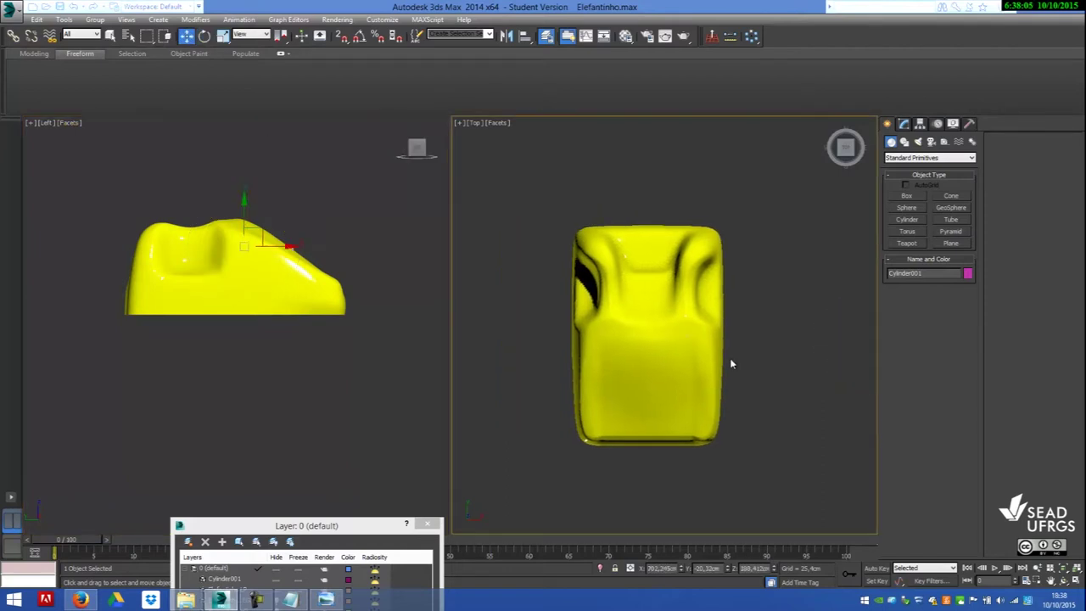
{"action": "scroll", "coordinate": [732, 363], "scroll_direction": "down", "scroll_amount": 2}
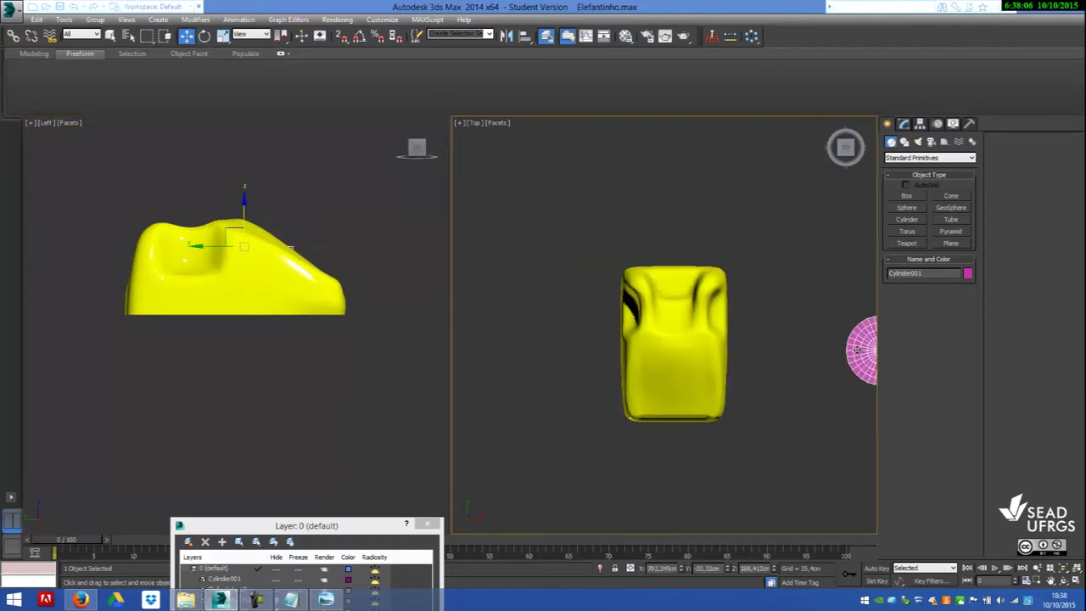
{"action": "left_click", "coordinate": [808, 370]}
{"action": "scroll", "coordinate": [805, 376], "scroll_direction": "down", "scroll_amount": 1}
{"action": "left_click", "coordinate": [858, 357]}
{"action": "left_click_drag", "start_coordinate": [871, 356], "coordinate": [651, 358]}
- Rotate the cylinder about -38° on Z in the Left view to match the body's slope
{"action": "right_click", "coordinate": [288, 301]}
{"action": "left_click", "coordinate": [204, 36]}
{"action": "middle_click_drag", "start_coordinate": [271, 216], "coordinate": [298, 291]}
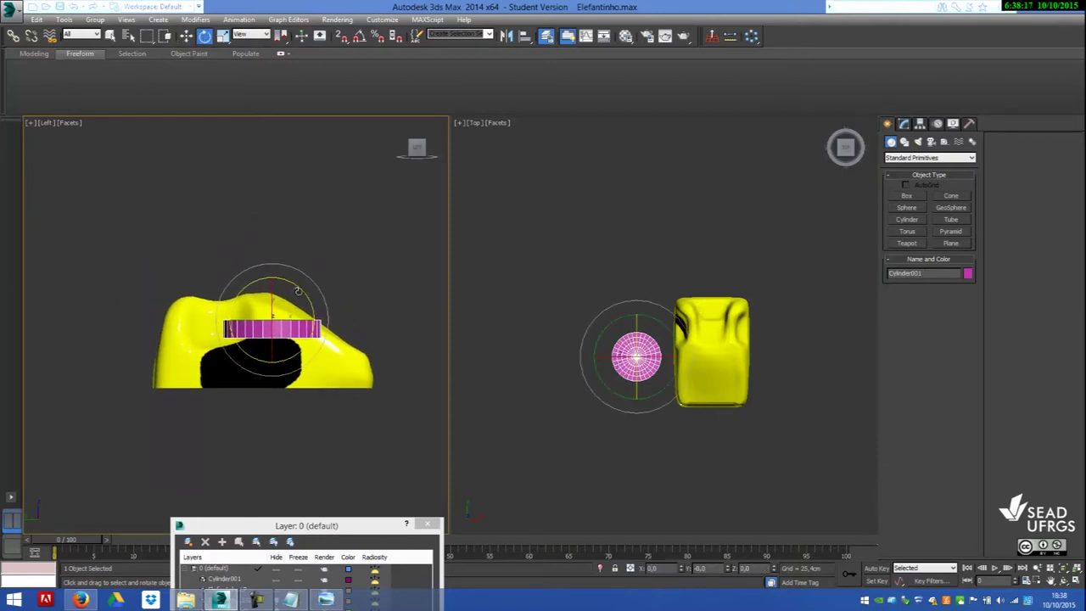
{"action": "left_click_drag", "start_coordinate": [298, 291], "coordinate": [327, 323]}
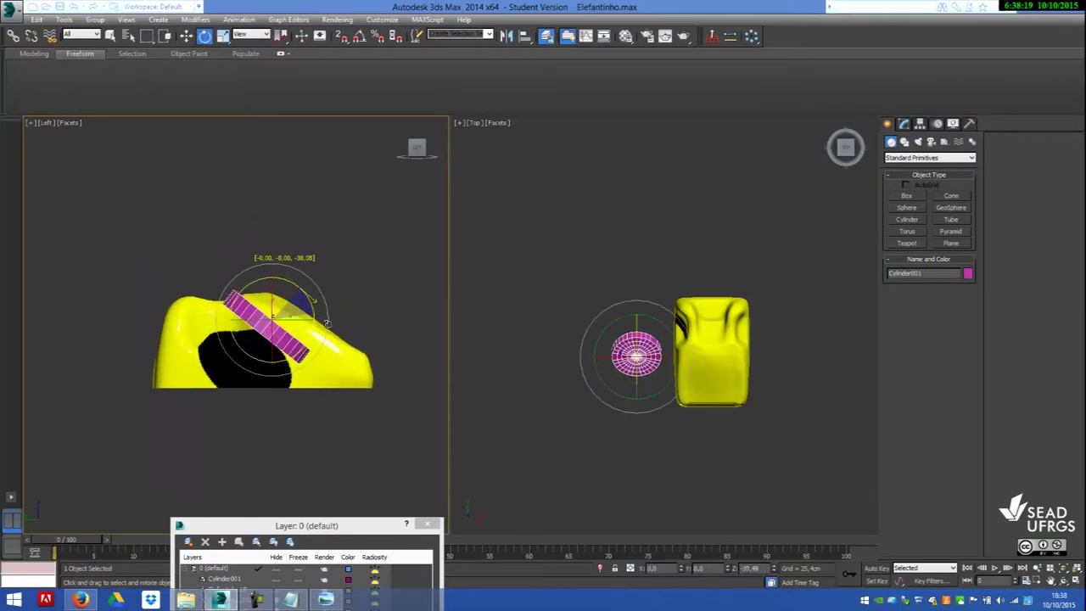
- Move the tilted cylinder onto the sloped front face of the yellow phone body
{"action": "left_click", "coordinate": [186, 36]}
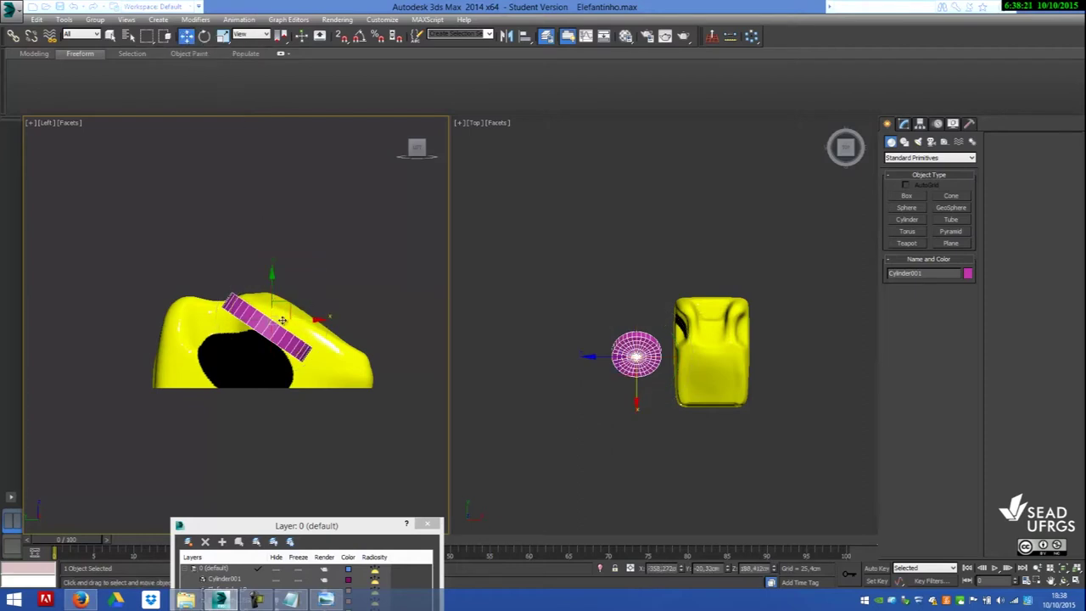
{"action": "left_click_drag", "start_coordinate": [273, 320], "coordinate": [320, 314]}
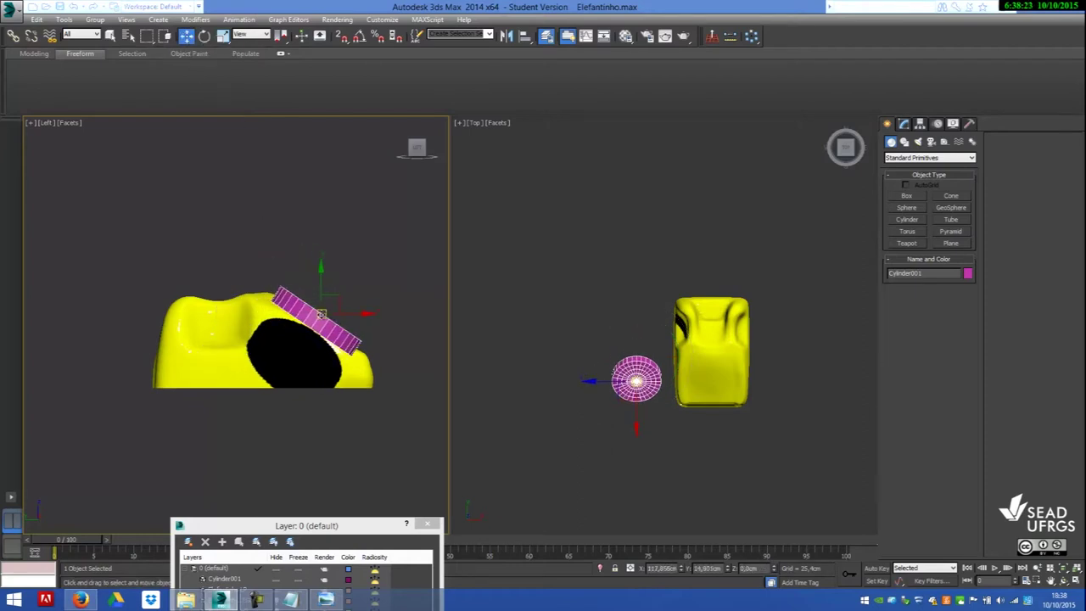
{"action": "left_click_drag", "start_coordinate": [628, 383], "coordinate": [715, 376]}
{"action": "middle_click_drag", "start_coordinate": [329, 311], "coordinate": [318, 345]}
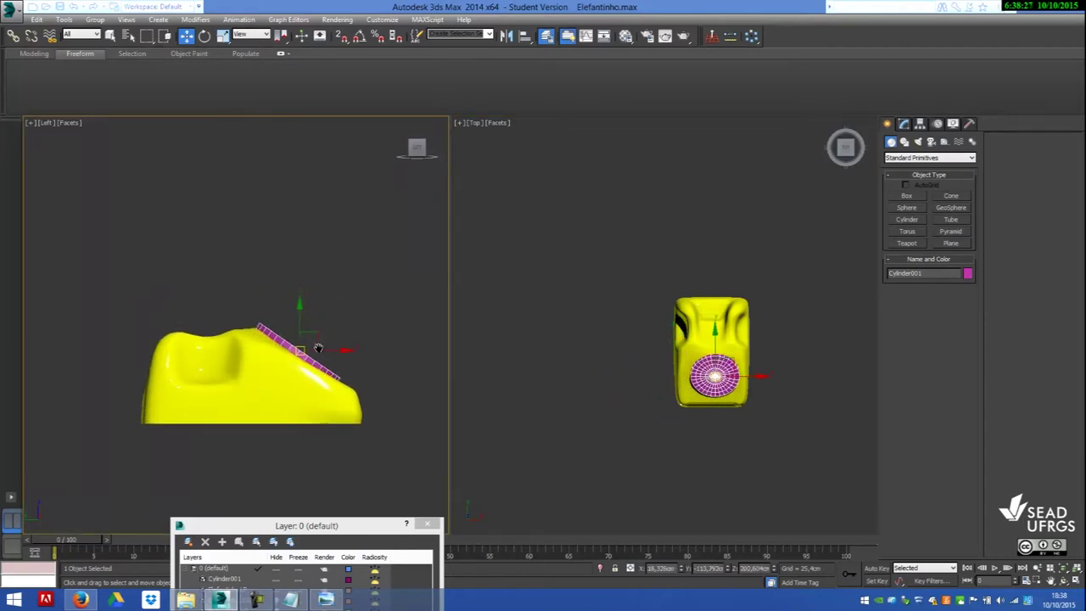
{"action": "left_click_drag", "start_coordinate": [309, 340], "coordinate": [322, 346]}
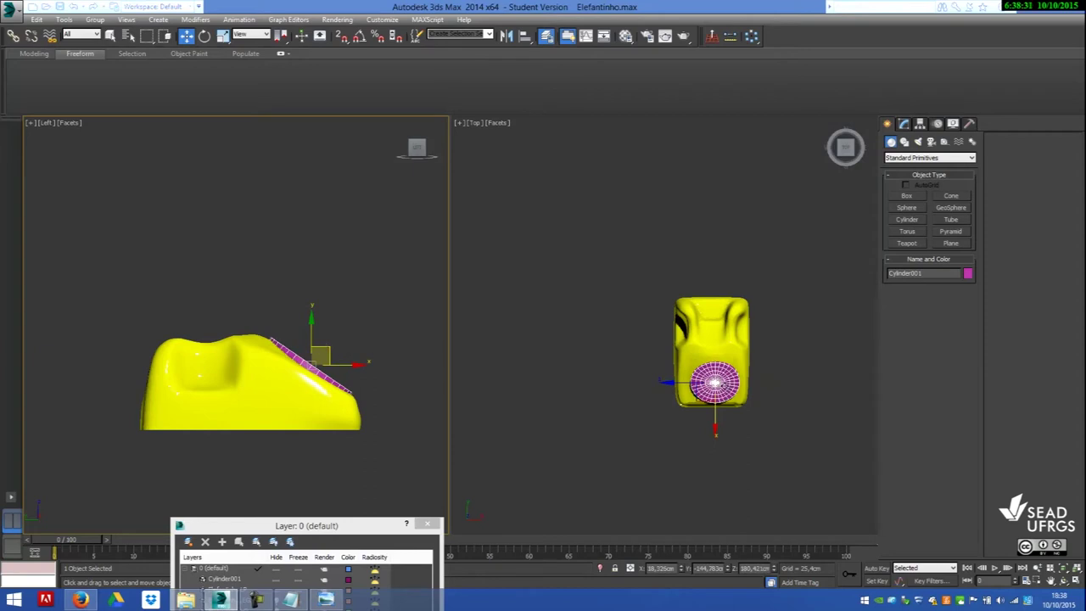
{"action": "scroll", "coordinate": [717, 384], "scroll_direction": "up", "scroll_amount": 4}
{"action": "scroll", "coordinate": [713, 386], "scroll_direction": "up", "scroll_amount": 3}
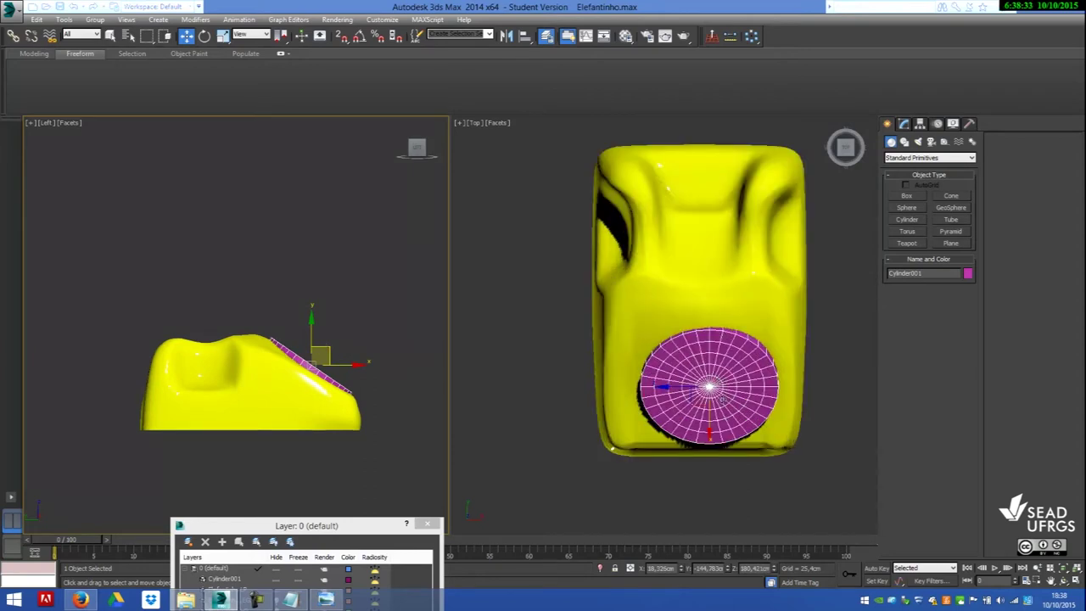
{"action": "scroll", "coordinate": [331, 398], "scroll_direction": "up", "scroll_amount": 4}
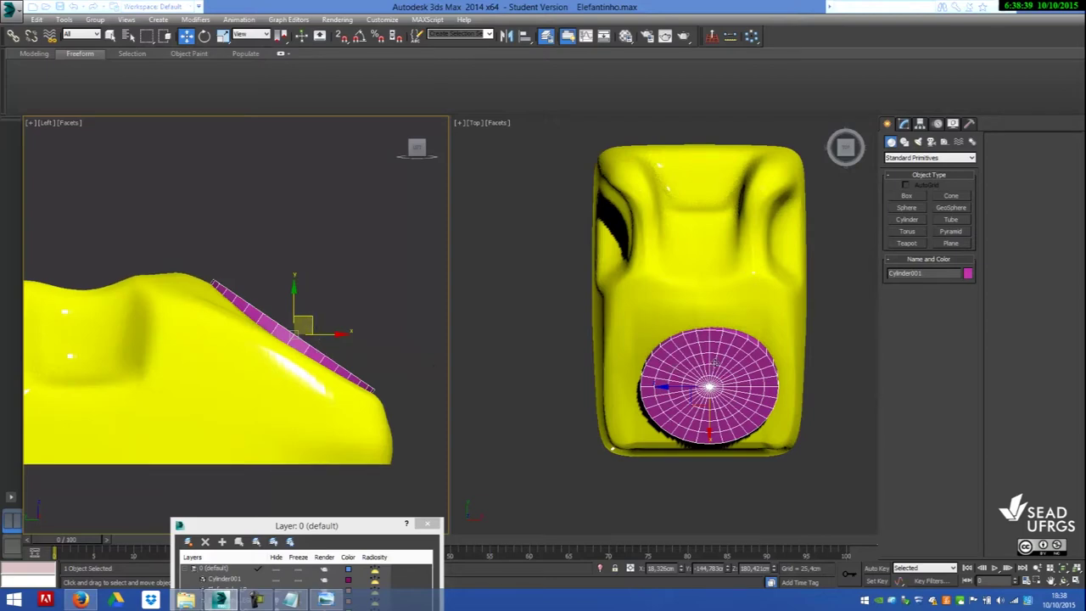
{"action": "mouse_move", "coordinate": [717, 389]}
{"action": "middle_mouse_down", "text": "alt"}
{"action": "mouse_move", "coordinate": [768, 258]}
{"action": "mouse_move", "coordinate": [657, 356]}
{"action": "mouse_move", "coordinate": [763, 303]}
{"action": "mouse_move", "coordinate": [687, 334]}
{"action": "middle_mouse_up", "text": "alt"}
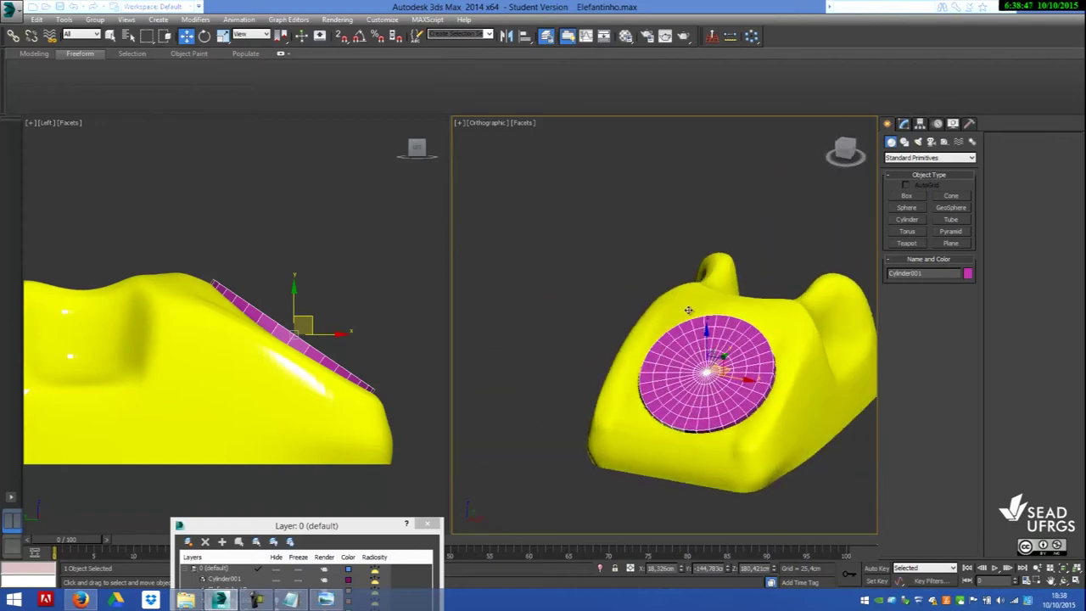
- Restore the Top view and slide the dial cylinder along the body's sloped front
{"action": "key", "text": "t"}
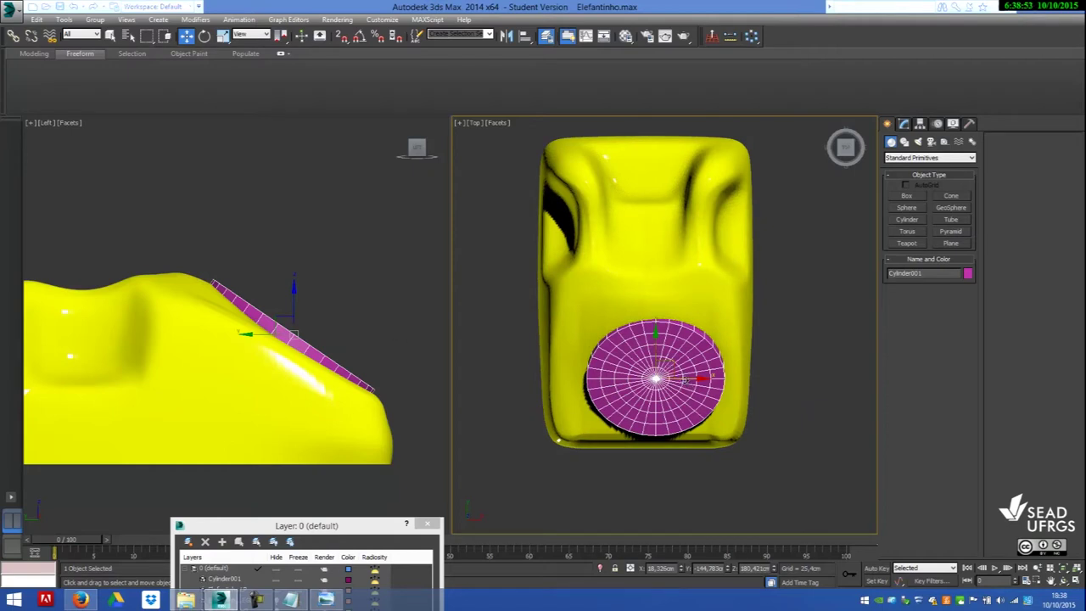
{"action": "left_click_drag", "start_coordinate": [685, 379], "coordinate": [684, 380]}
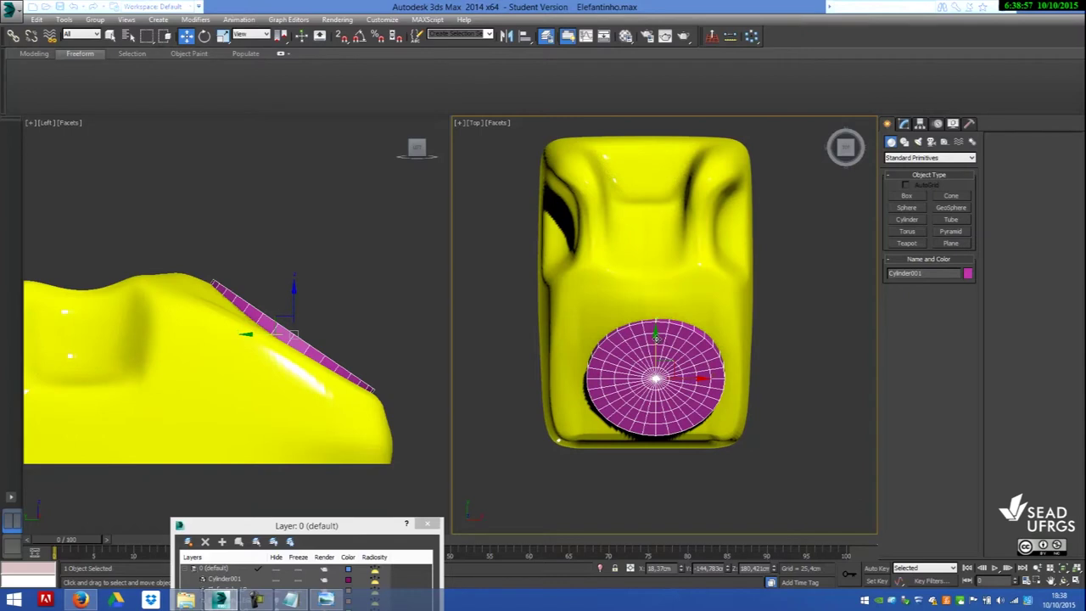
{"action": "left_click_drag", "start_coordinate": [656, 338], "coordinate": [656, 332]}
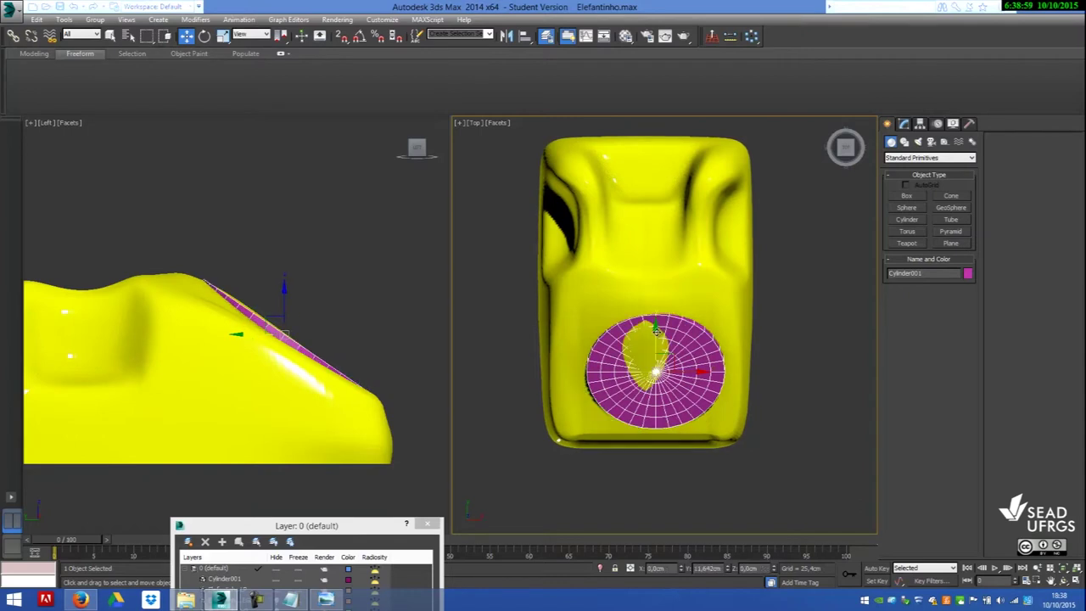
{"action": "left_click_drag", "start_coordinate": [656, 332], "coordinate": [656, 331]}
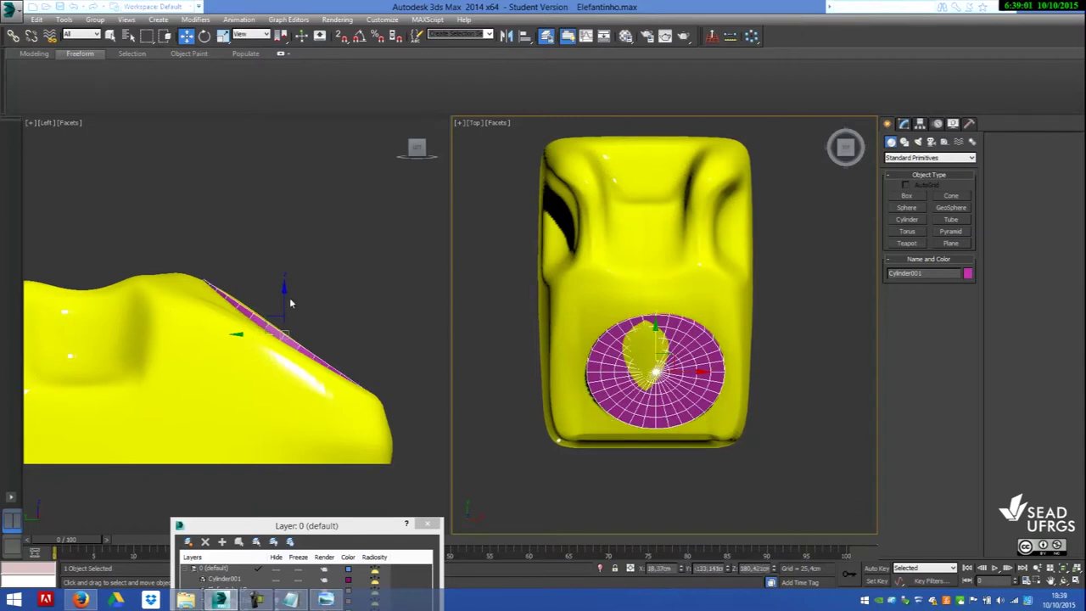
{"action": "left_click_drag", "start_coordinate": [285, 293], "coordinate": [292, 280]}
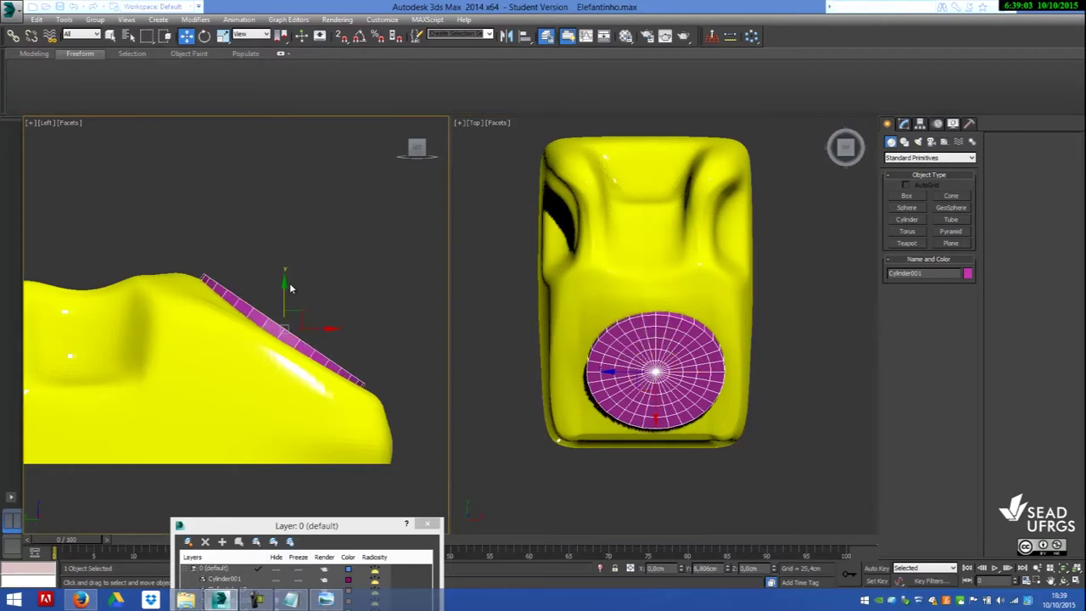
{"action": "left_click_drag", "start_coordinate": [287, 322], "coordinate": [300, 314]}
{"action": "mouse_move", "coordinate": [734, 365]}
{"action": "middle_mouse_down", "text": "alt"}
{"action": "mouse_move", "coordinate": [771, 281]}
{"action": "mouse_move", "coordinate": [568, 289]}
{"action": "middle_mouse_up", "text": "alt"}
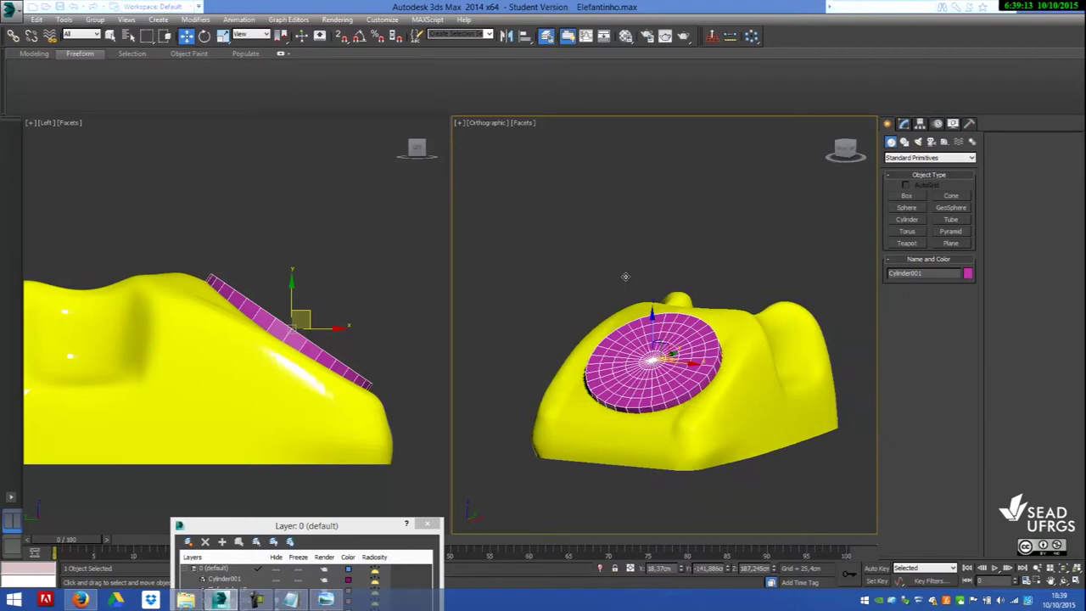
- Adjust the dial's tilt very slightly and lower it flush onto the phone
{"action": "left_click", "coordinate": [205, 35]}
{"action": "left_click_drag", "start_coordinate": [317, 294], "coordinate": [313, 294]}
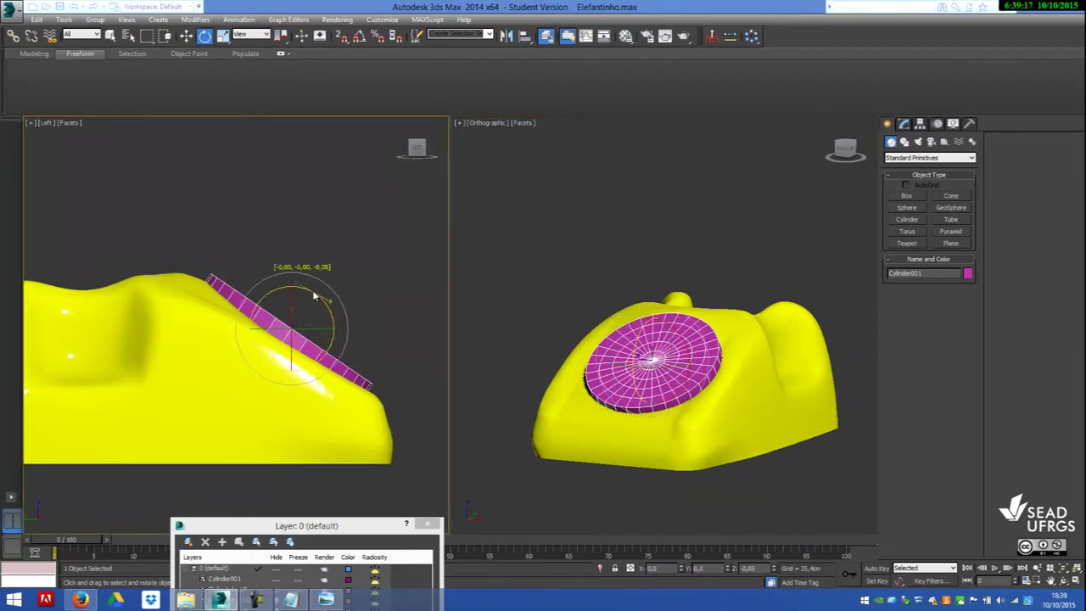
{"action": "left_click", "coordinate": [186, 35]}
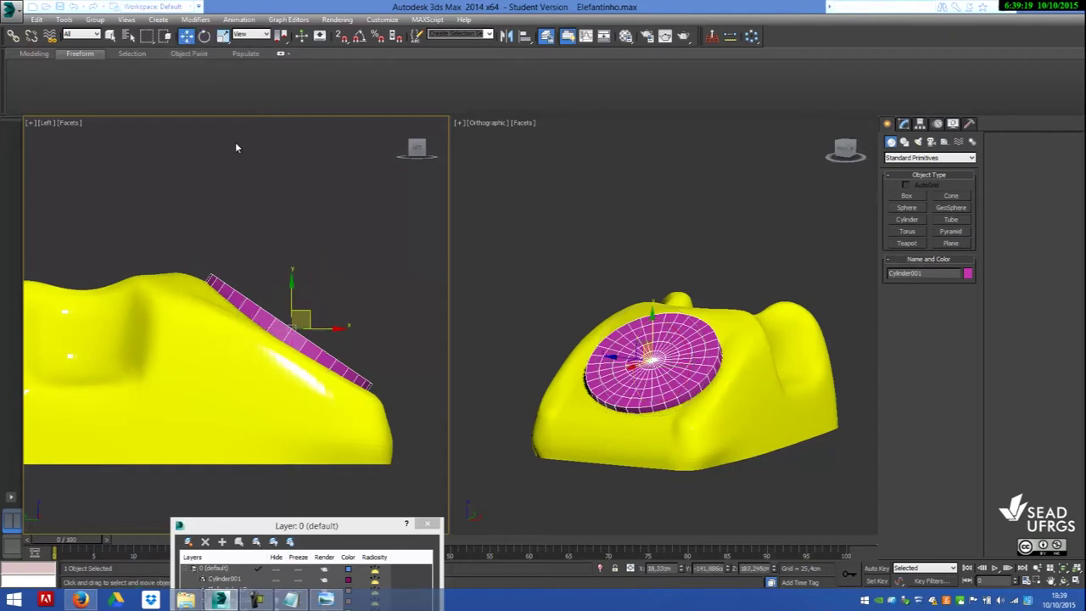
{"action": "left_click_drag", "start_coordinate": [289, 291], "coordinate": [281, 295]}
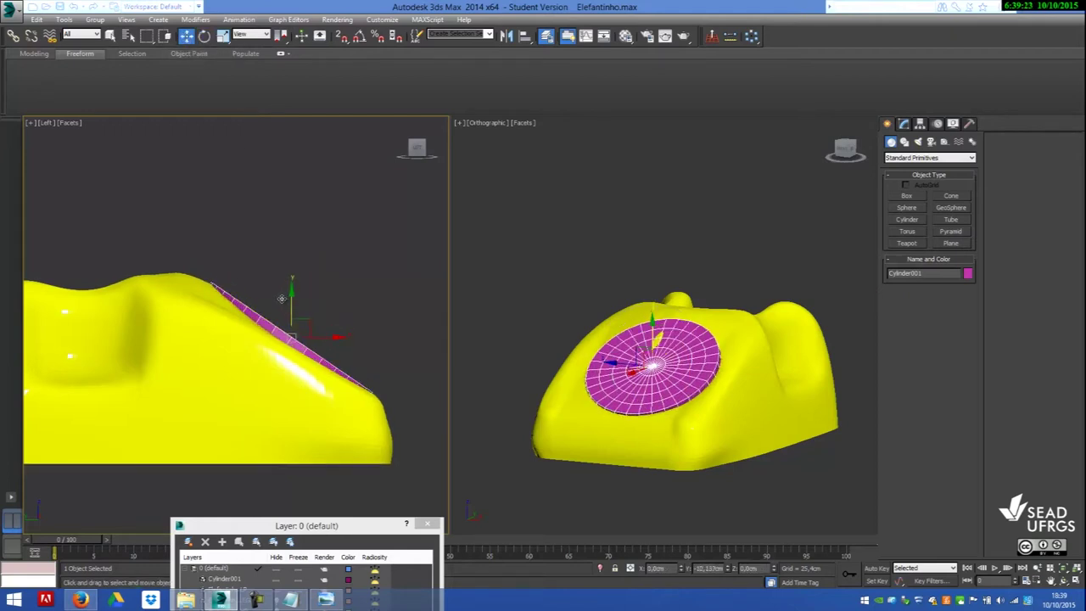
- Check the Notepad notes and the red telephone reference photo, then minimize both
{"action": "left_click", "coordinate": [289, 600]}
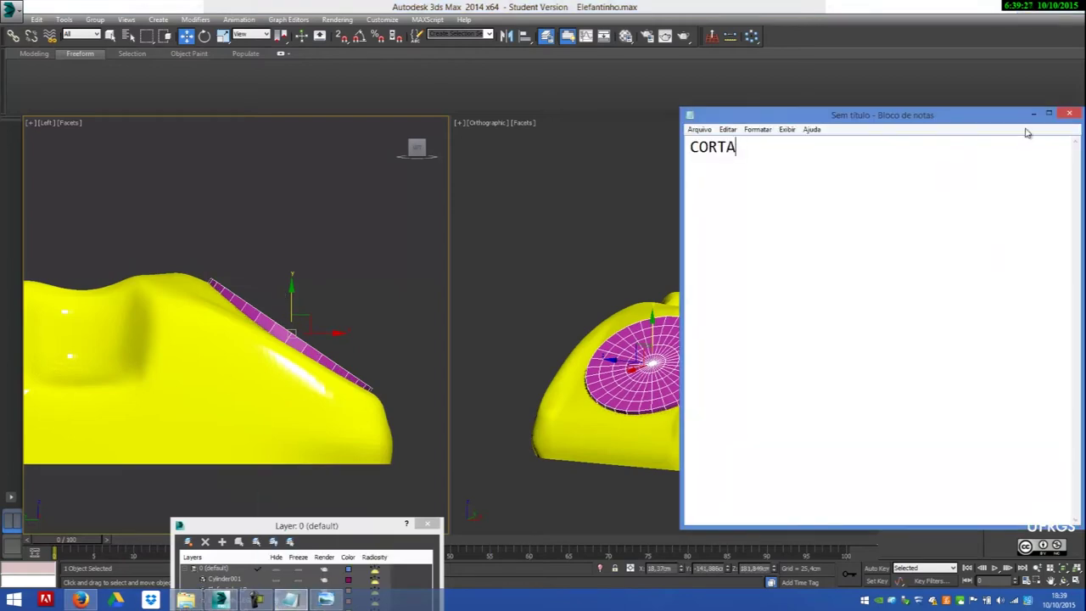
{"action": "left_click", "coordinate": [1033, 114]}
{"action": "left_click", "coordinate": [326, 600]}
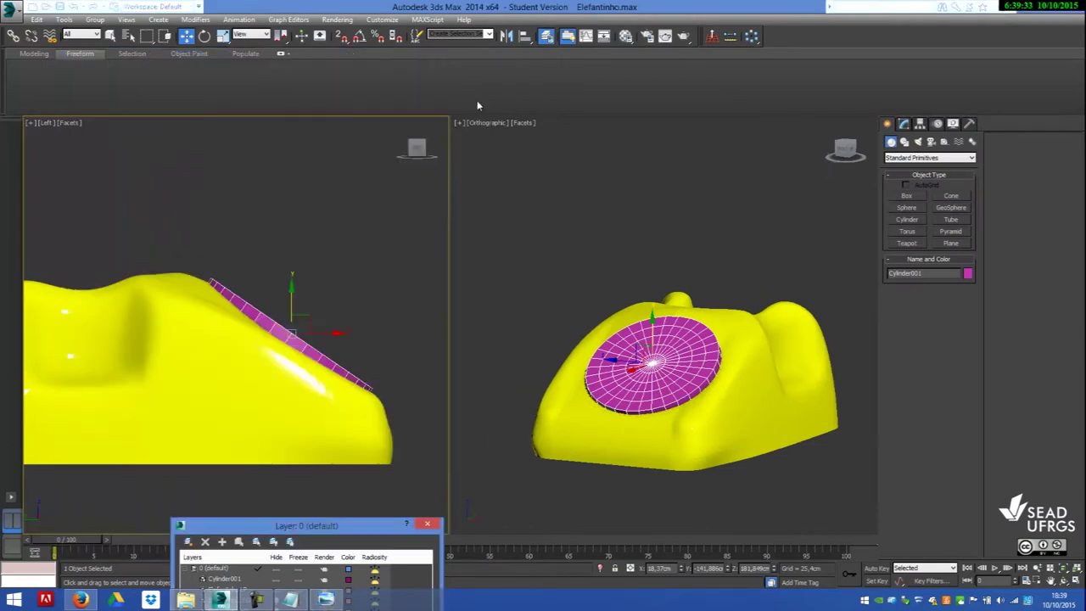
{"action": "left_click", "coordinate": [439, 55]}
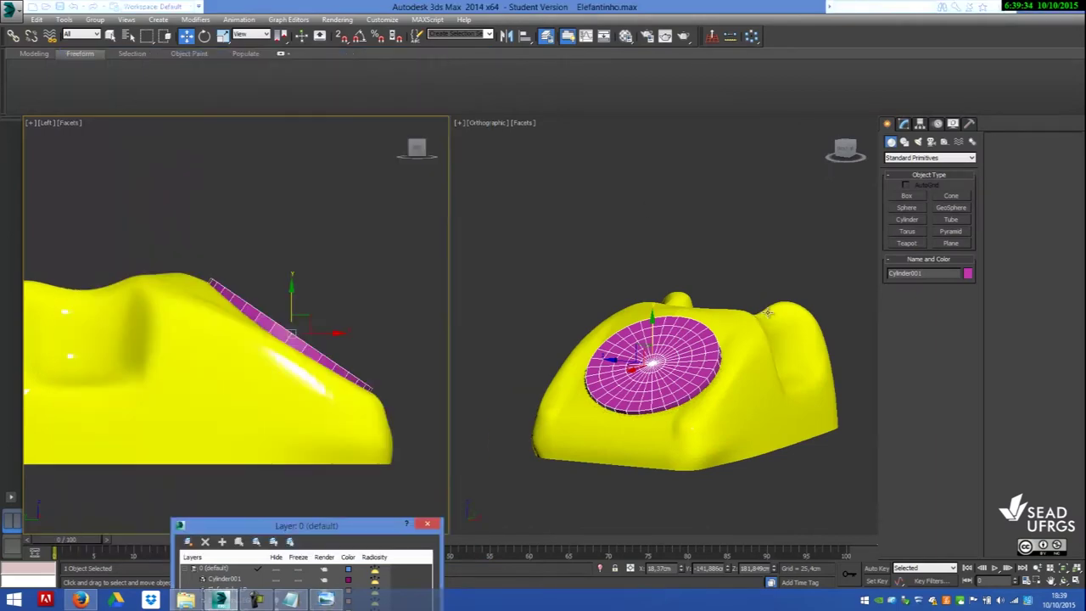
- Add an Edit Poly modifier to Cylinder001 from the Modify panel's Modifier List
{"action": "left_click", "coordinate": [905, 125]}
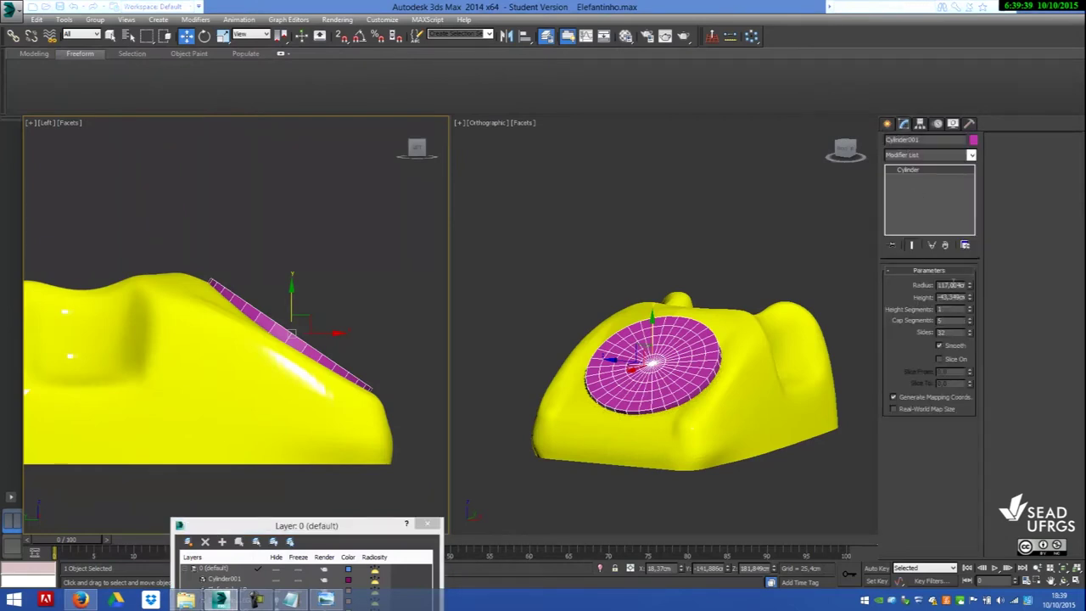
{"action": "right_click", "coordinate": [914, 174]}
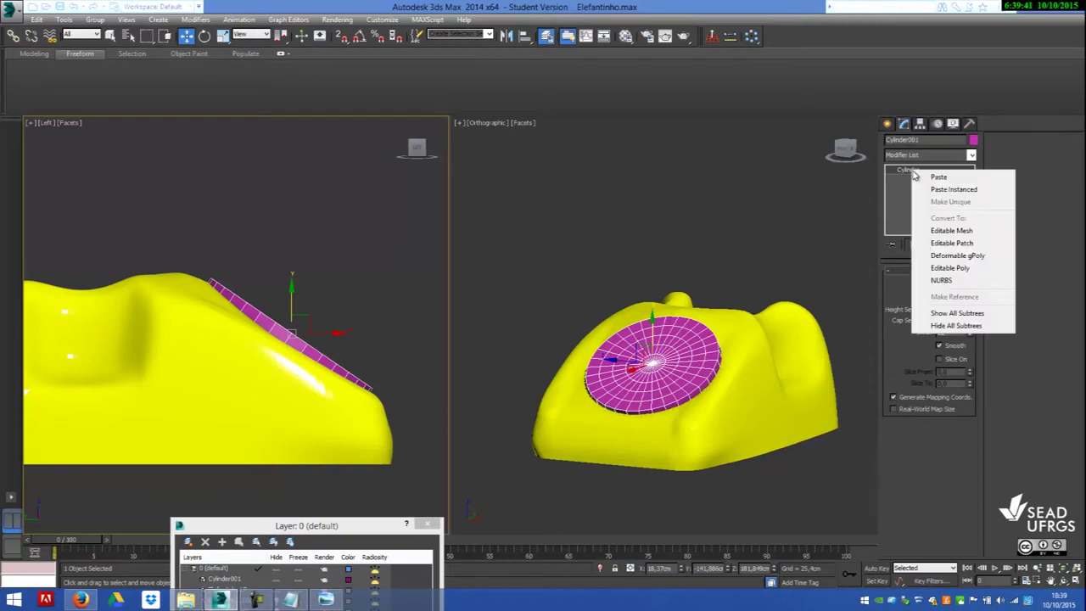
{"action": "left_click", "coordinate": [973, 155]}
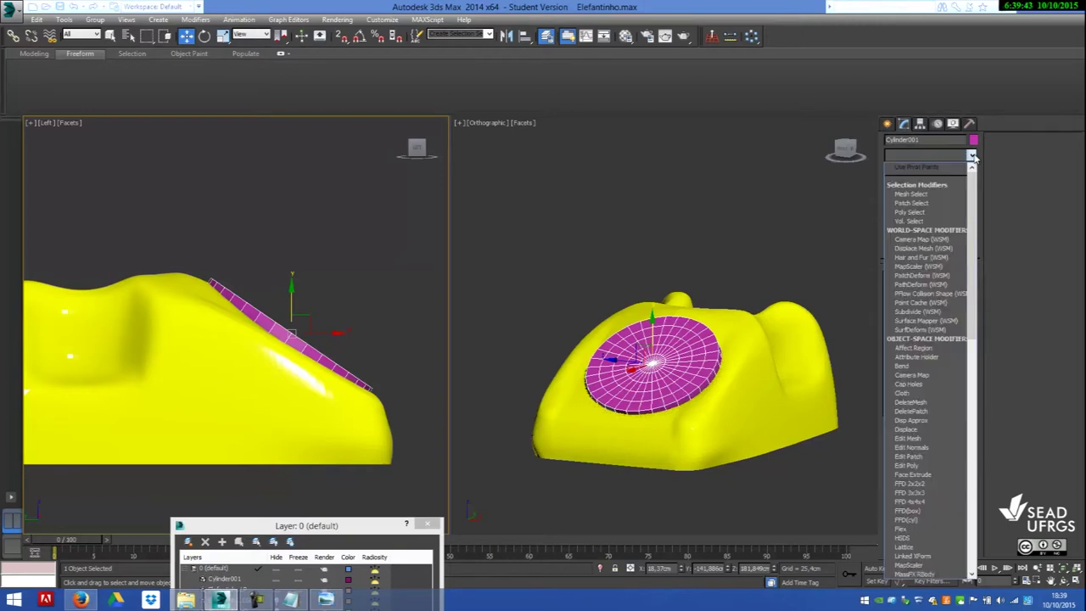
{"action": "key", "text": "e"}
{"action": "key", "text": "e"}
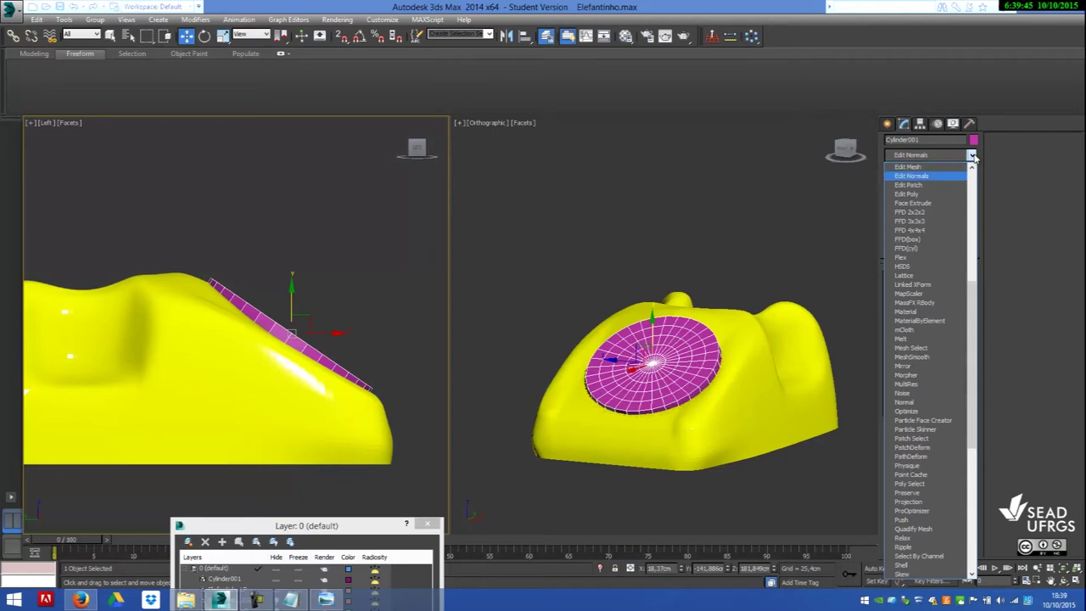
{"action": "key", "text": "e"}
{"action": "key", "text": "e"}
{"action": "key", "text": "Return"}
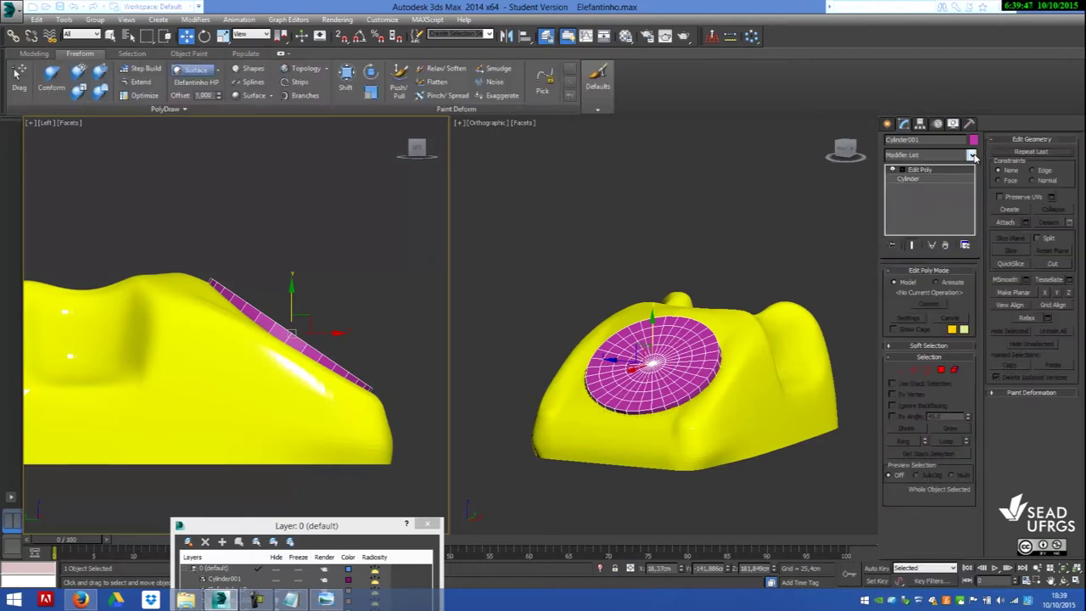
{"action": "left_click", "coordinate": [927, 370]}
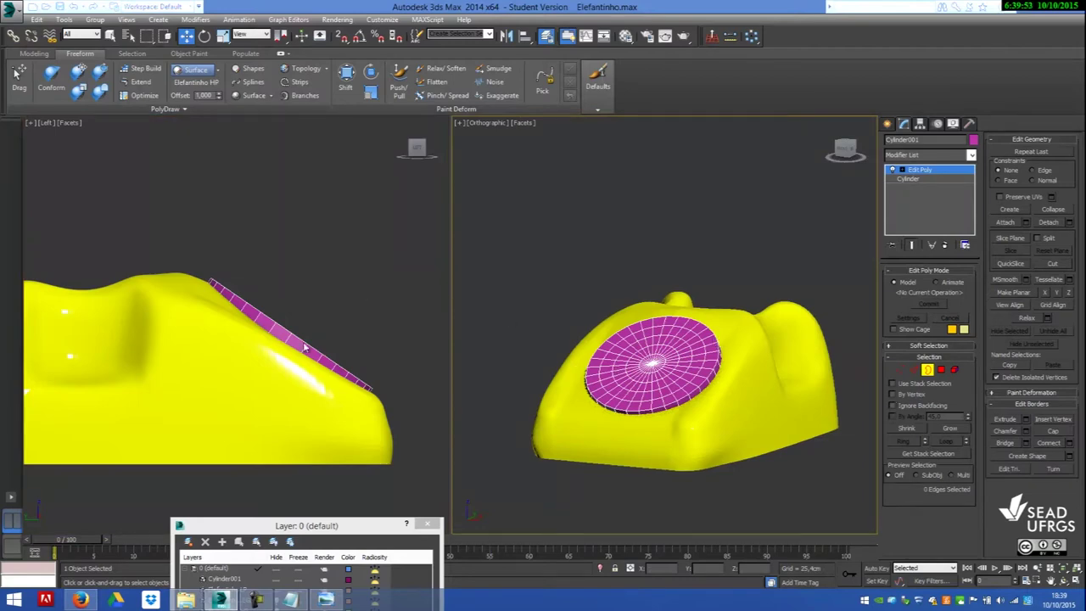
- Zoom in close on the dial disc and select an edge on its rim in Edge mode
{"action": "middle_click_drag", "start_coordinate": [312, 339], "coordinate": [302, 380], "text": "alt"}
{"action": "scroll", "coordinate": [301, 381], "scroll_direction": "up", "scroll_amount": 5}
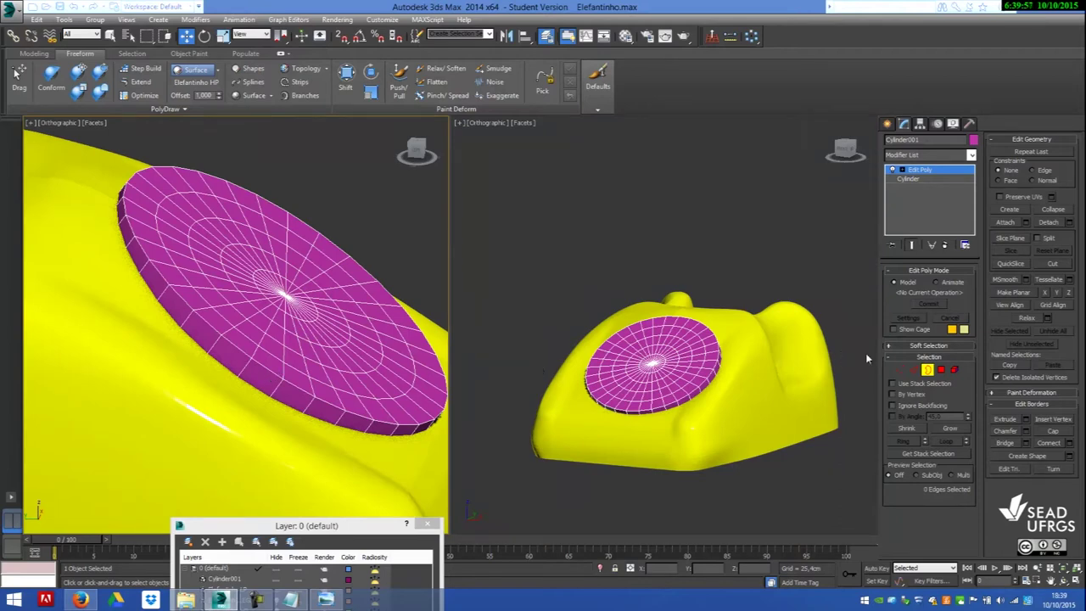
{"action": "left_click", "coordinate": [913, 370]}
{"action": "left_click", "coordinate": [304, 393]}
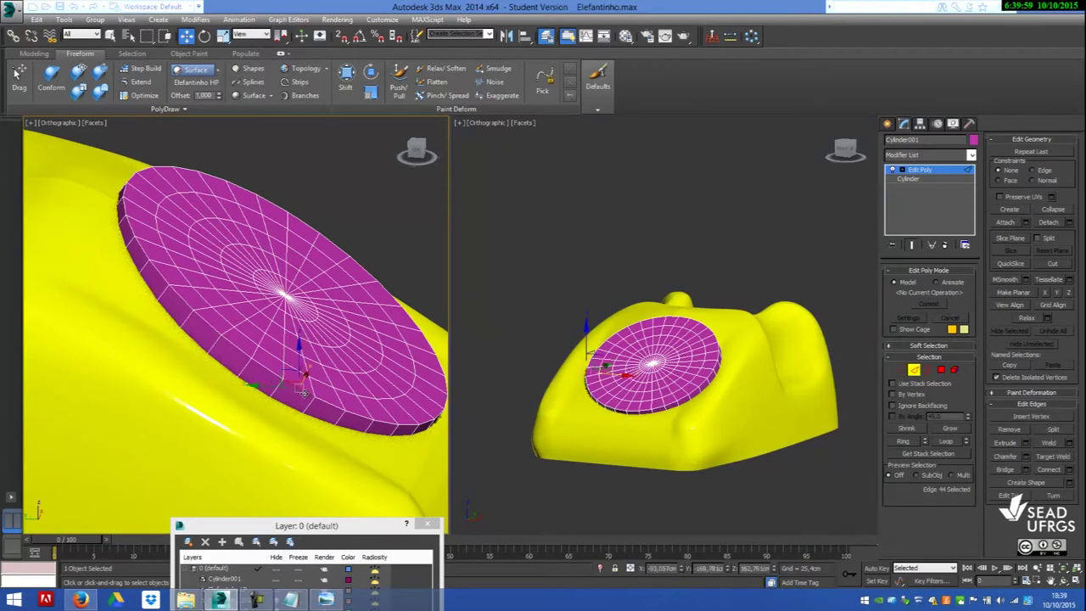
{"action": "left_click", "coordinate": [111, 35]}
{"action": "left_click", "coordinate": [927, 370]}
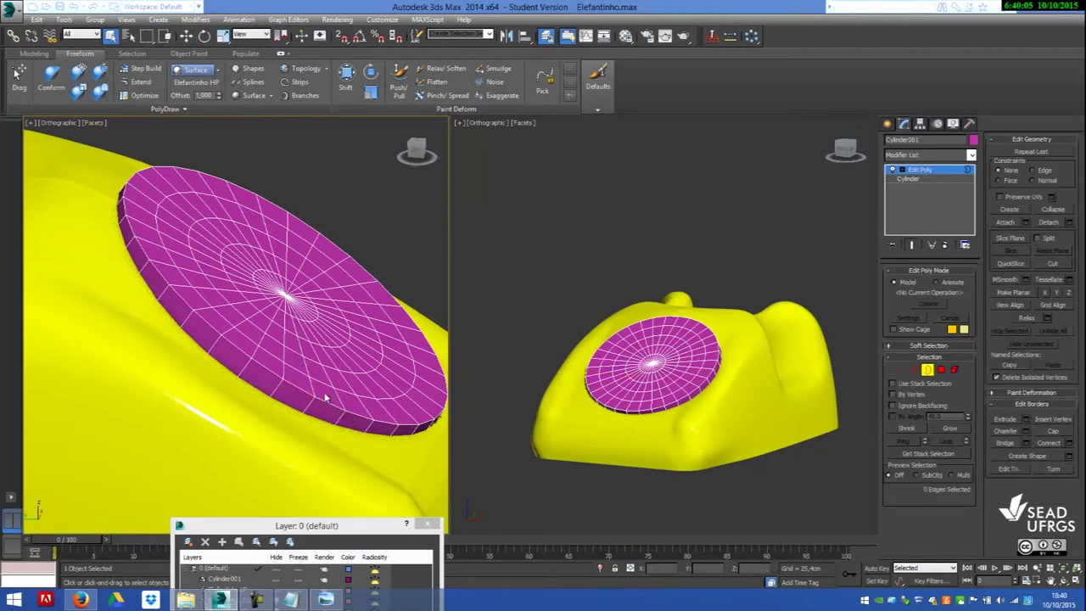
{"action": "left_click", "coordinate": [914, 370]}
{"action": "left_click", "coordinate": [303, 396]}
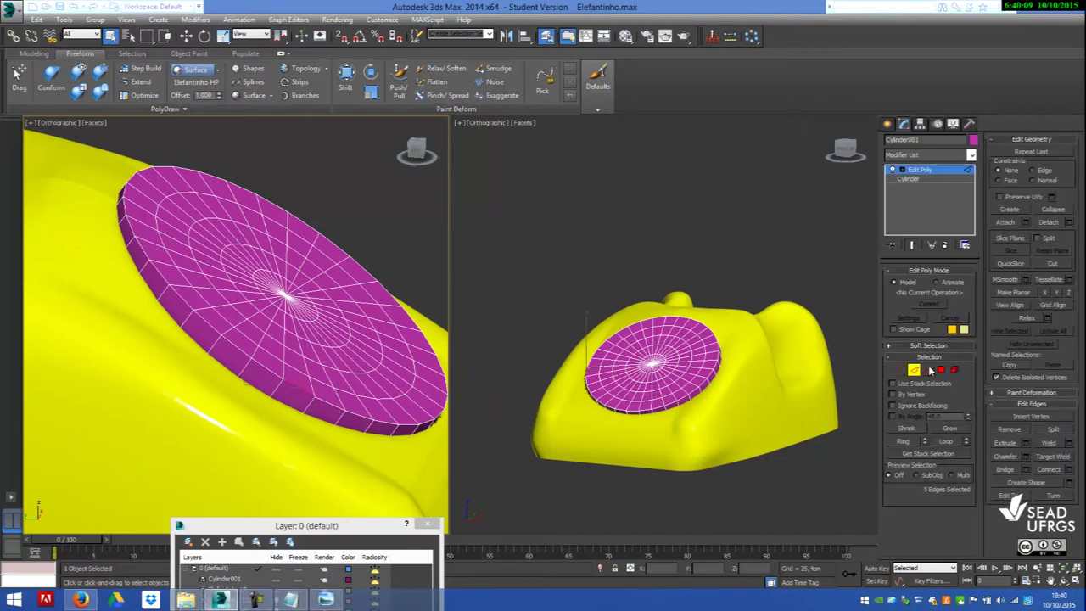
- Extend a single rim edge with Loop into the full 32-edge loop around the disc
{"action": "left_click", "coordinate": [948, 442]}
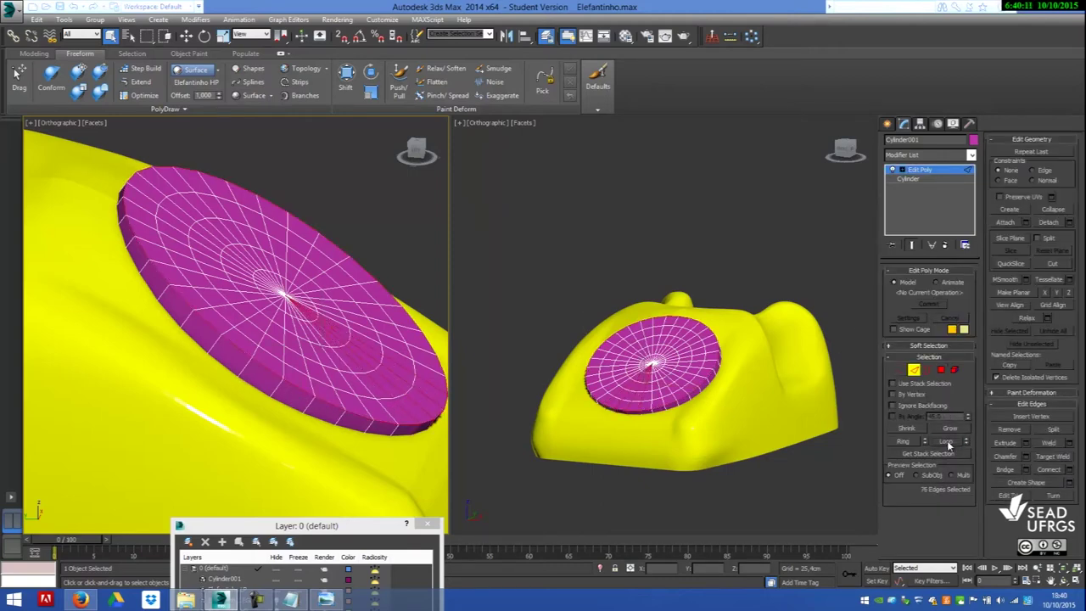
{"action": "left_click", "coordinate": [414, 420]}
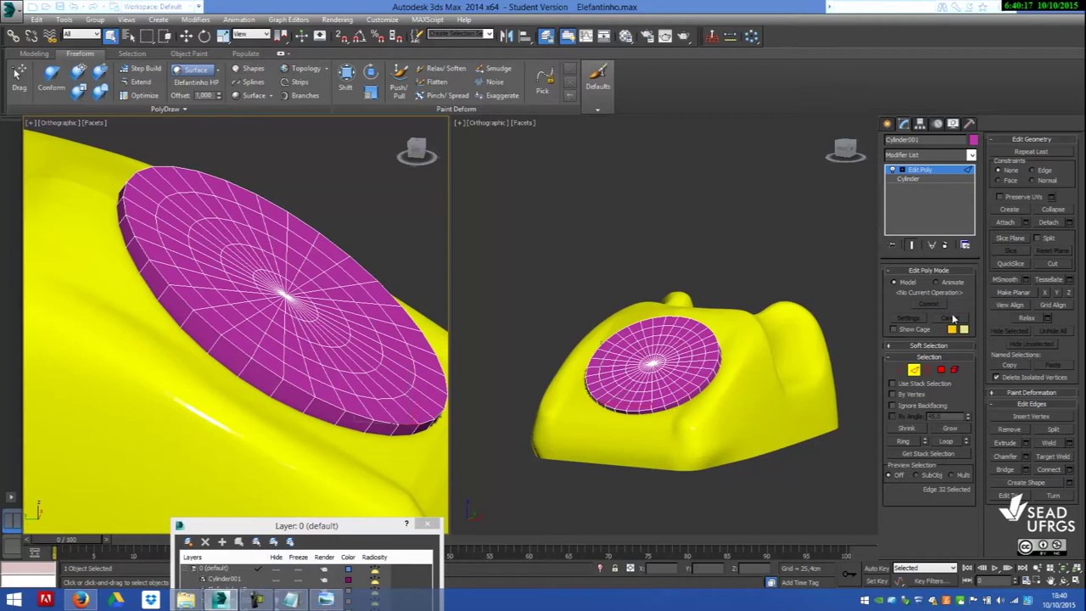
{"action": "left_click", "coordinate": [944, 442]}
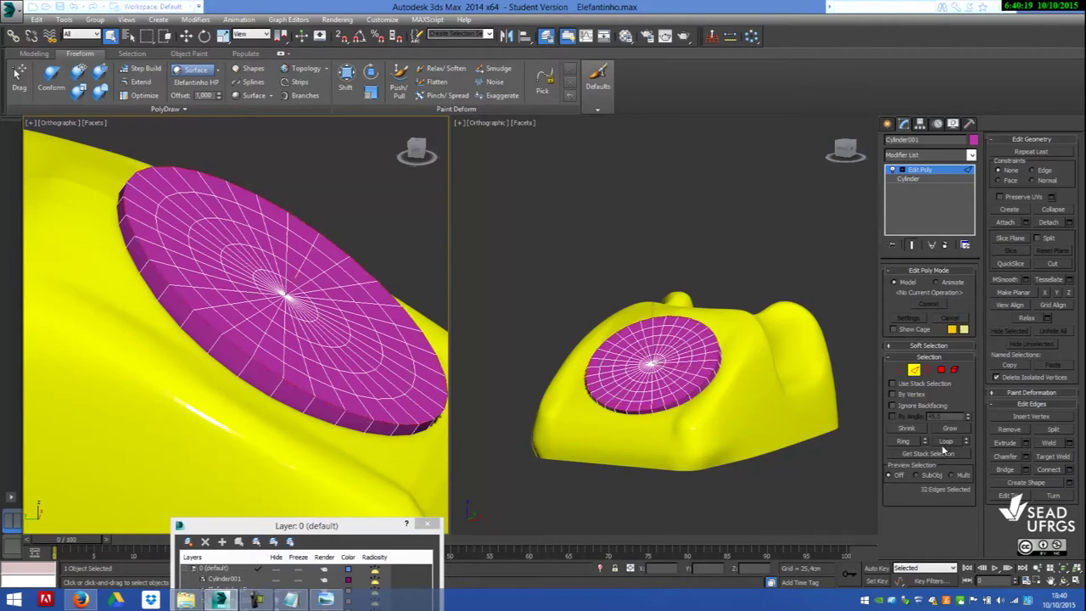
{"action": "left_click", "coordinate": [1026, 456]}
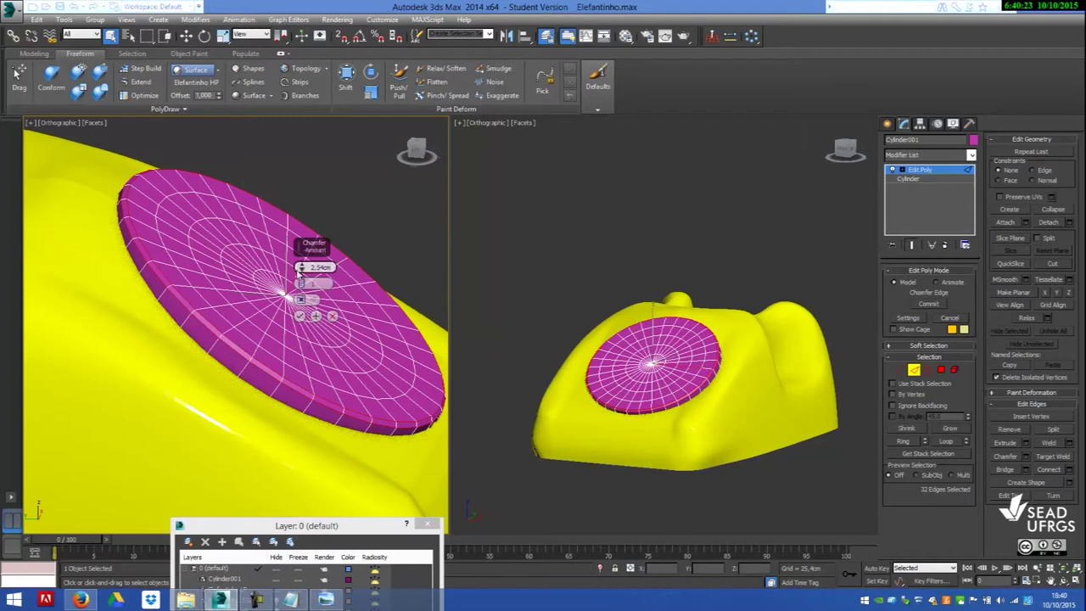
- Chamfer the rim loop by 4.233cm with 2 segments and commit it
{"action": "left_click_drag", "start_coordinate": [302, 266], "coordinate": [302, 281]}
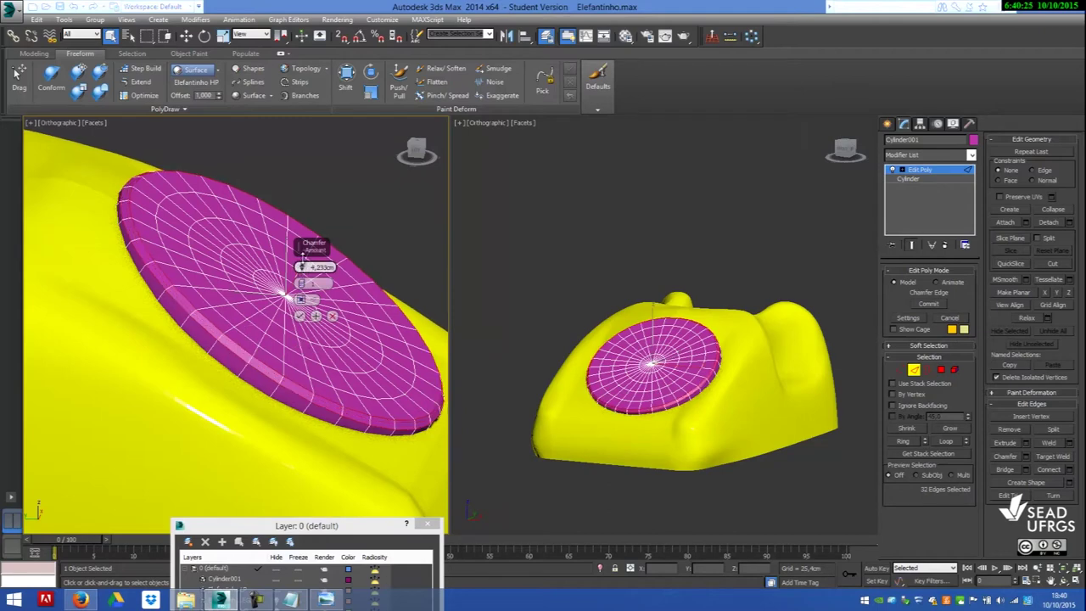
{"action": "right_click", "coordinate": [302, 266]}
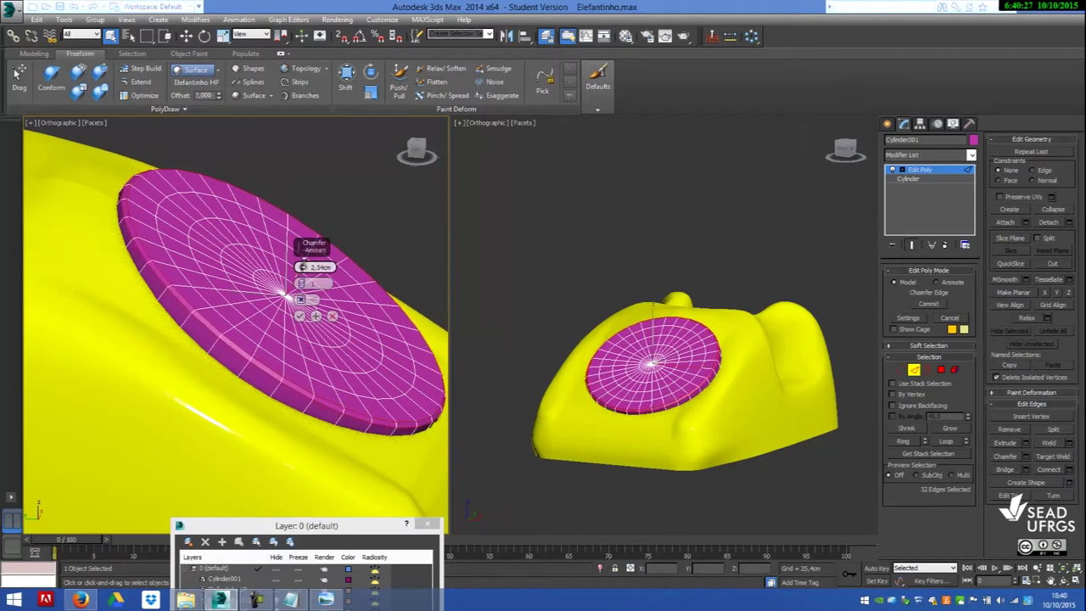
{"action": "left_click_drag", "start_coordinate": [303, 267], "coordinate": [302, 266]}
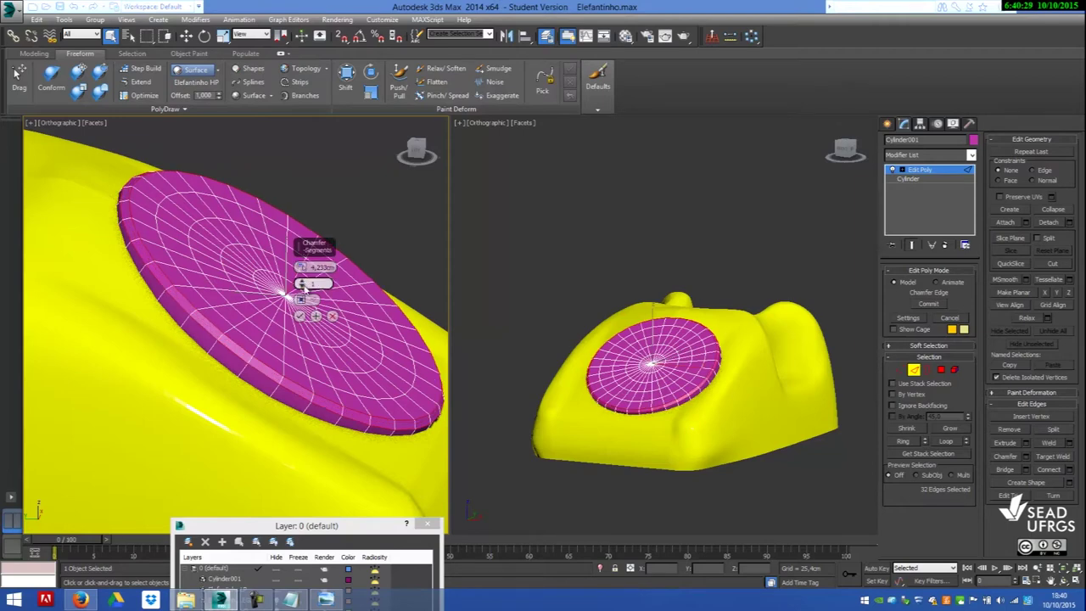
{"action": "left_click", "coordinate": [303, 283]}
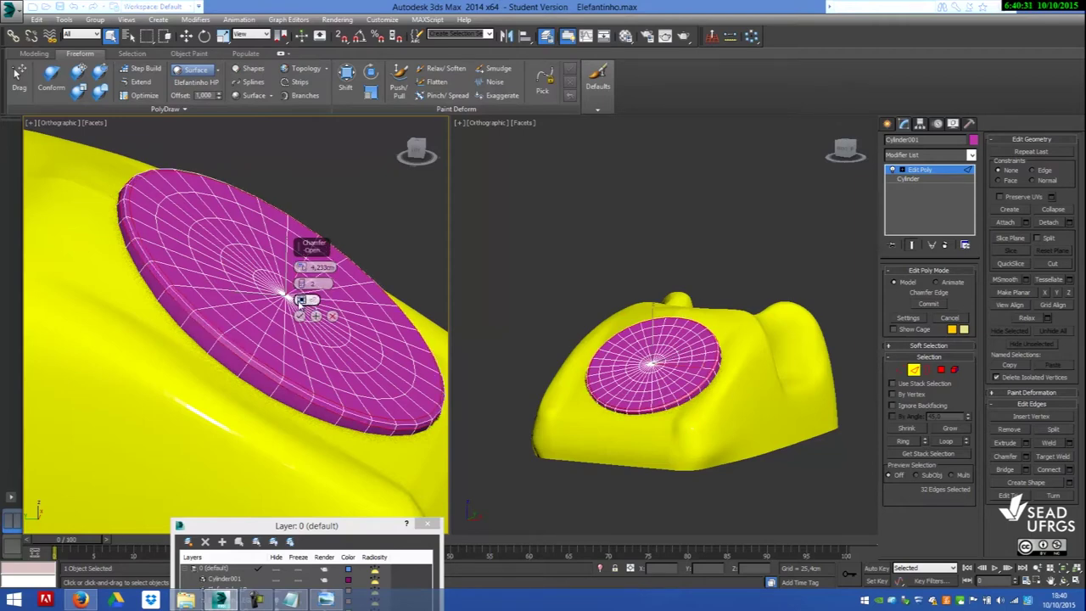
{"action": "left_click", "coordinate": [299, 317]}
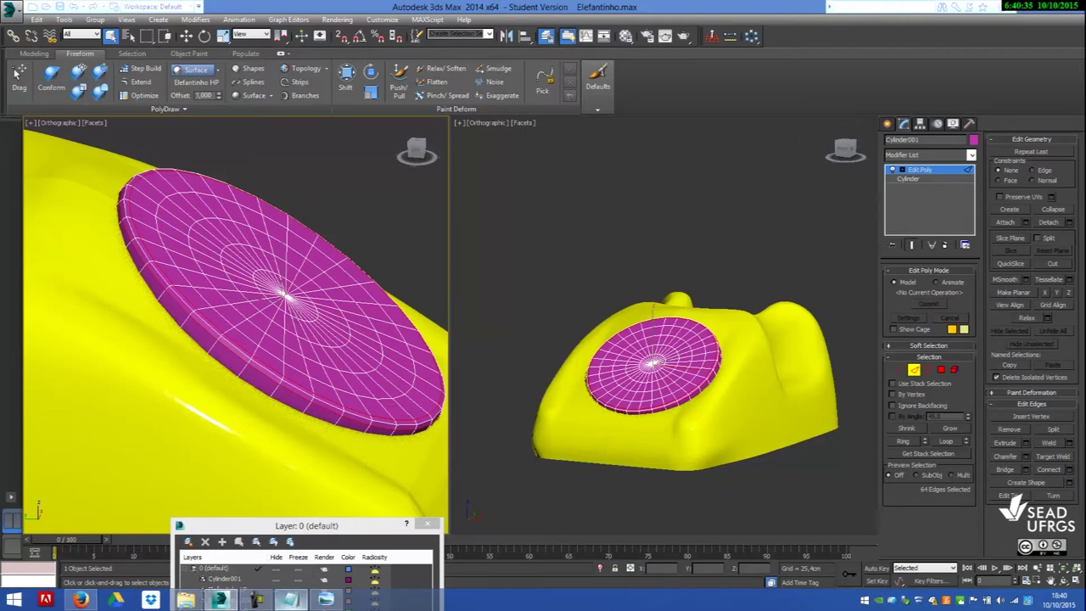
{"action": "left_click", "coordinate": [326, 600]}
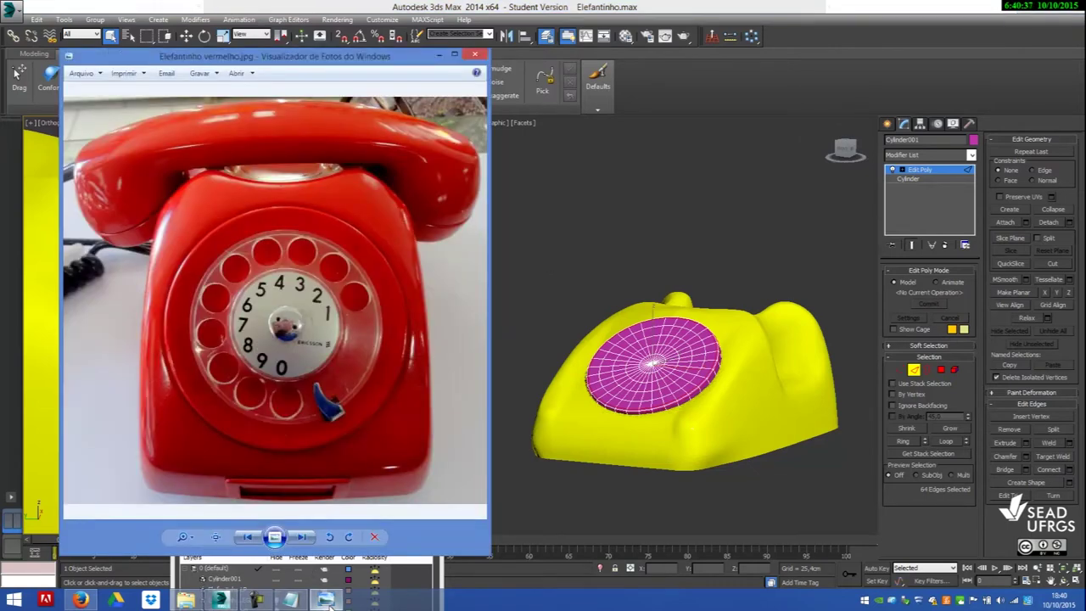
- Apply the yellow 01 - Default material to the dial disc and save the file
{"action": "left_click", "coordinate": [438, 55]}
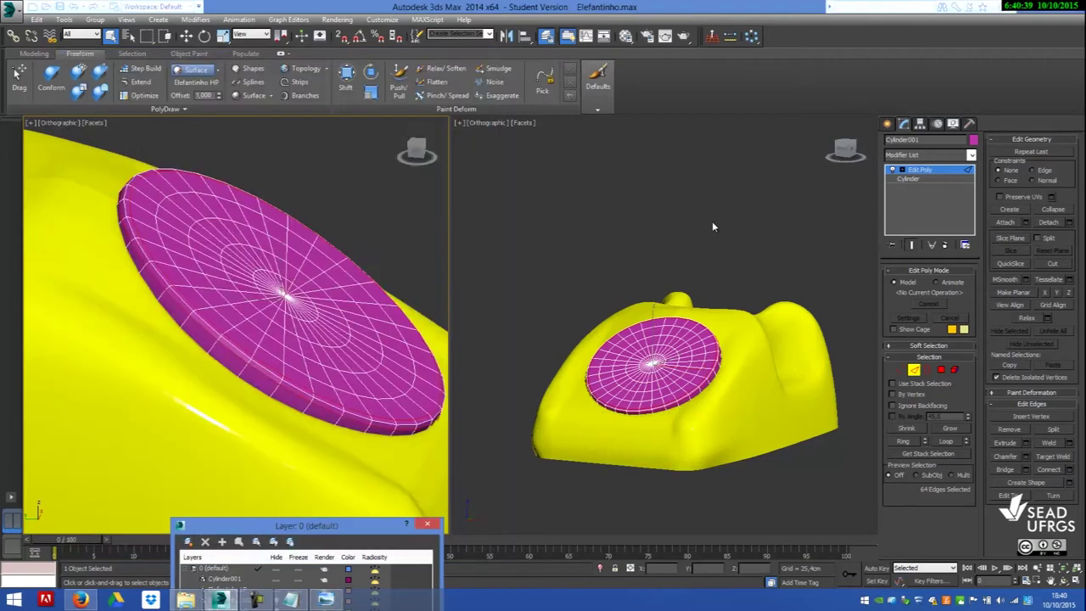
{"action": "left_click", "coordinate": [626, 36]}
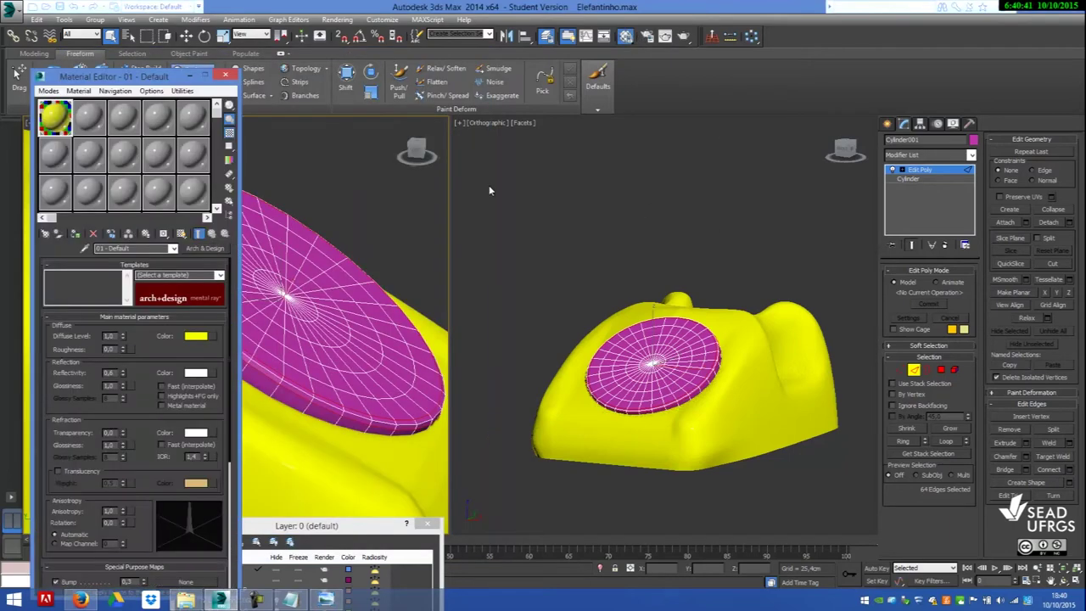
{"action": "left_click_drag", "start_coordinate": [57, 120], "coordinate": [287, 300]}
{"action": "left_click", "coordinate": [225, 75]}
{"action": "left_click", "coordinate": [535, 246]}
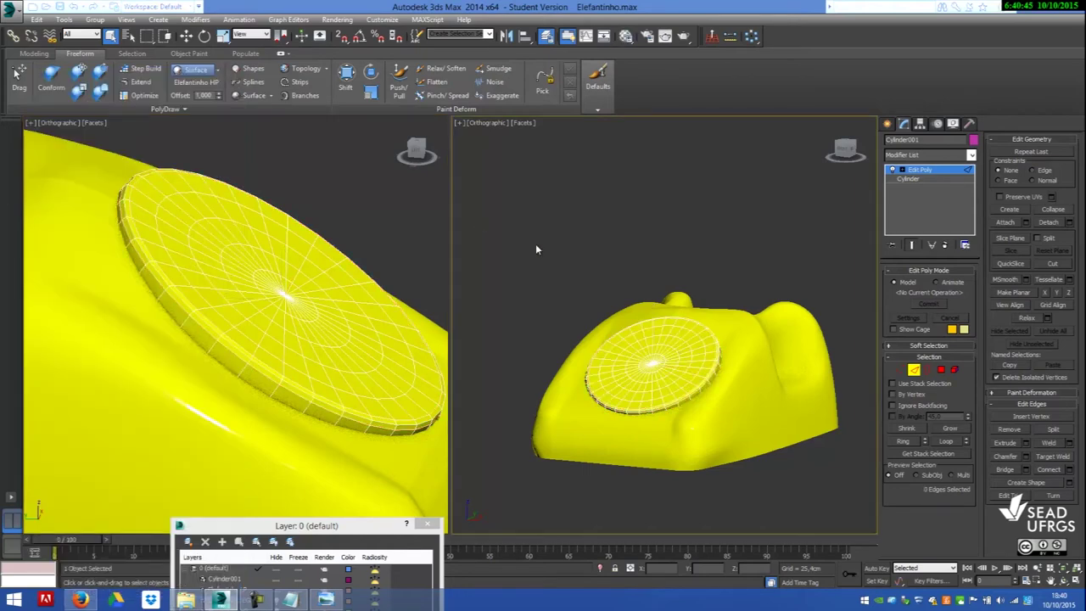
{"action": "left_click", "coordinate": [61, 8]}
- Add a TurboSmooth modifier to the dial disk's modifier stack
{"action": "left_click", "coordinate": [971, 154]}
{"action": "type", "text": "tu"}
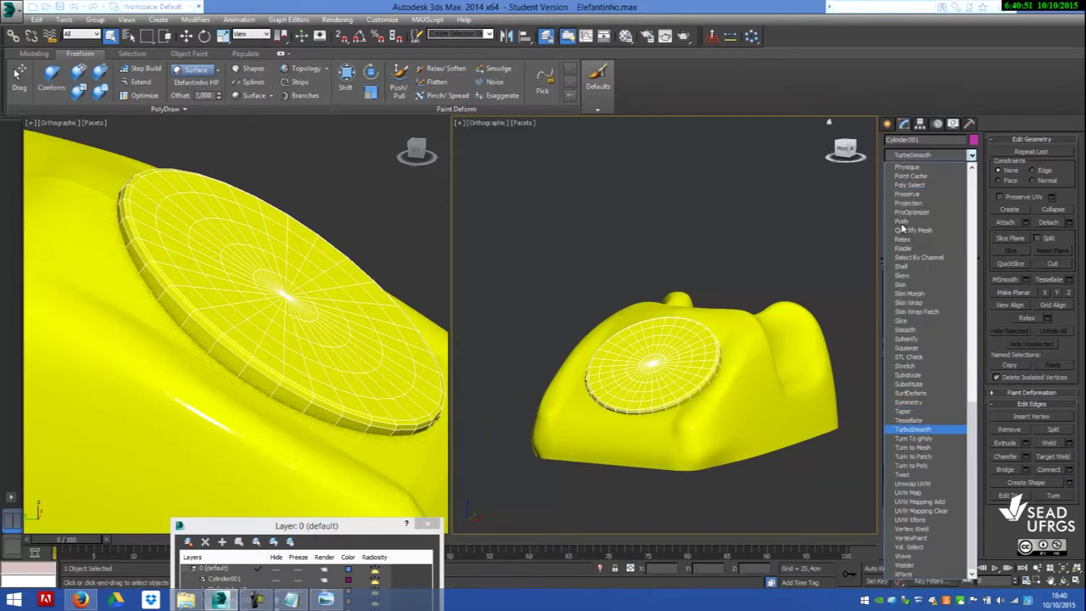
{"action": "key", "text": "Return"}
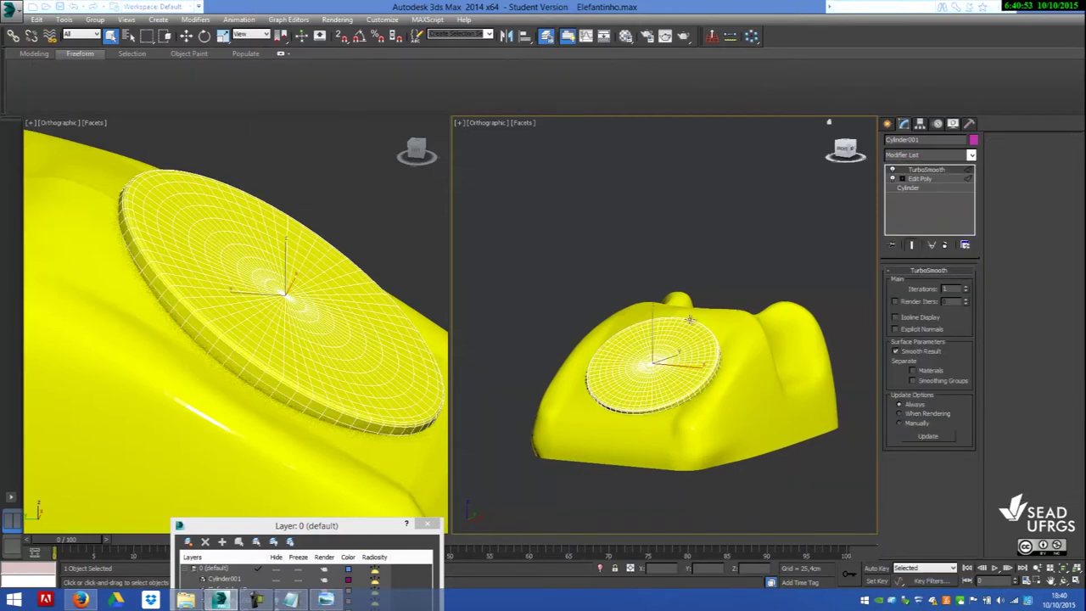
- Nudge the round disk slightly left along X on the phone's front, checked from the top view
{"action": "left_click", "coordinate": [644, 246]}
{"action": "middle_click_drag", "start_coordinate": [631, 364], "coordinate": [685, 385]}
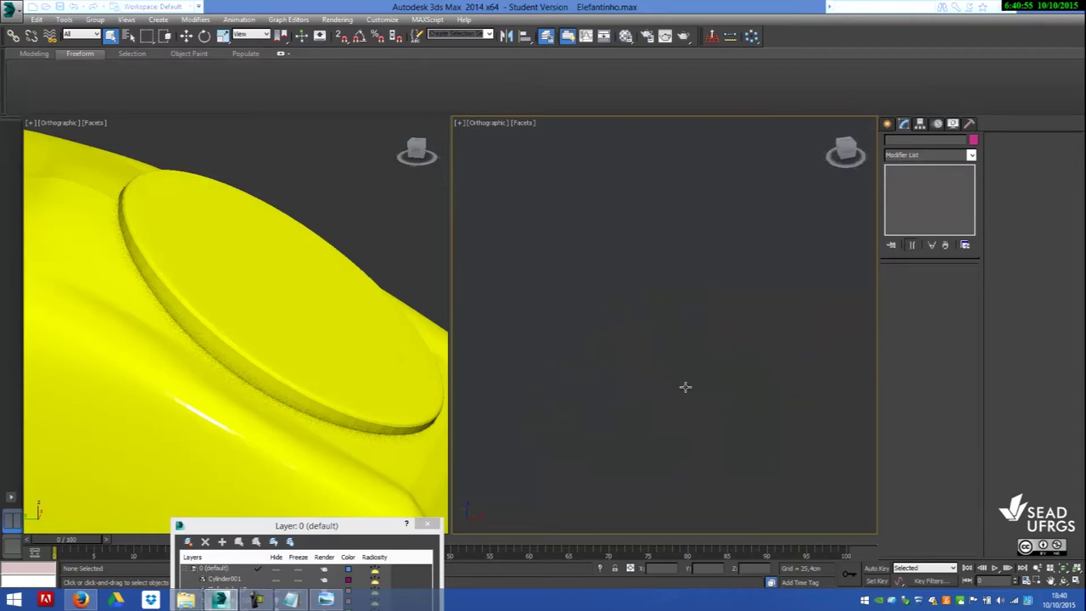
{"action": "middle_click_drag", "start_coordinate": [810, 376], "coordinate": [722, 345]}
{"action": "left_click", "coordinate": [331, 345]}
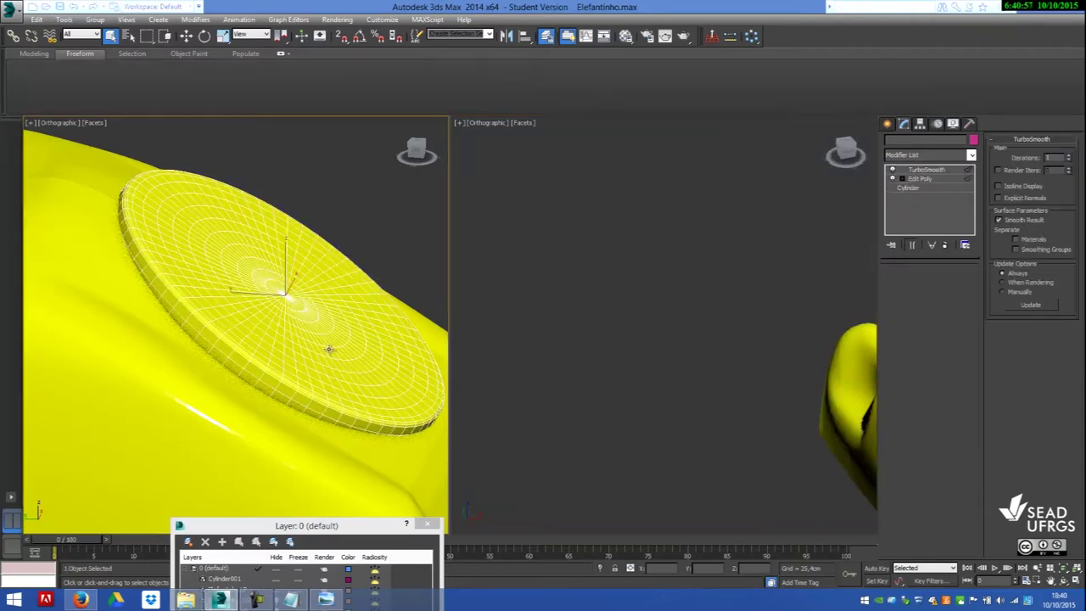
{"action": "mouse_move", "coordinate": [857, 403]}
{"action": "middle_mouse_down"}
{"action": "mouse_move", "coordinate": [795, 381]}
{"action": "mouse_move", "coordinate": [747, 381]}
{"action": "middle_mouse_up"}
{"action": "scroll", "coordinate": [776, 381], "scroll_direction": "up", "scroll_amount": 2}
{"action": "middle_click_drag", "start_coordinate": [805, 324], "coordinate": [716, 319], "text": "alt"}
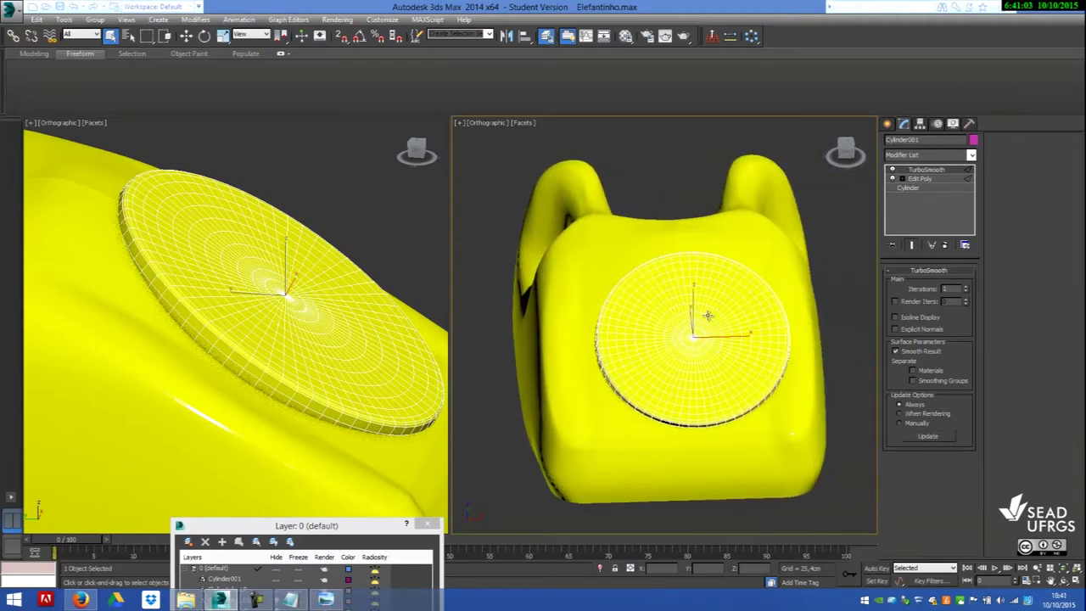
{"action": "key", "text": "t"}
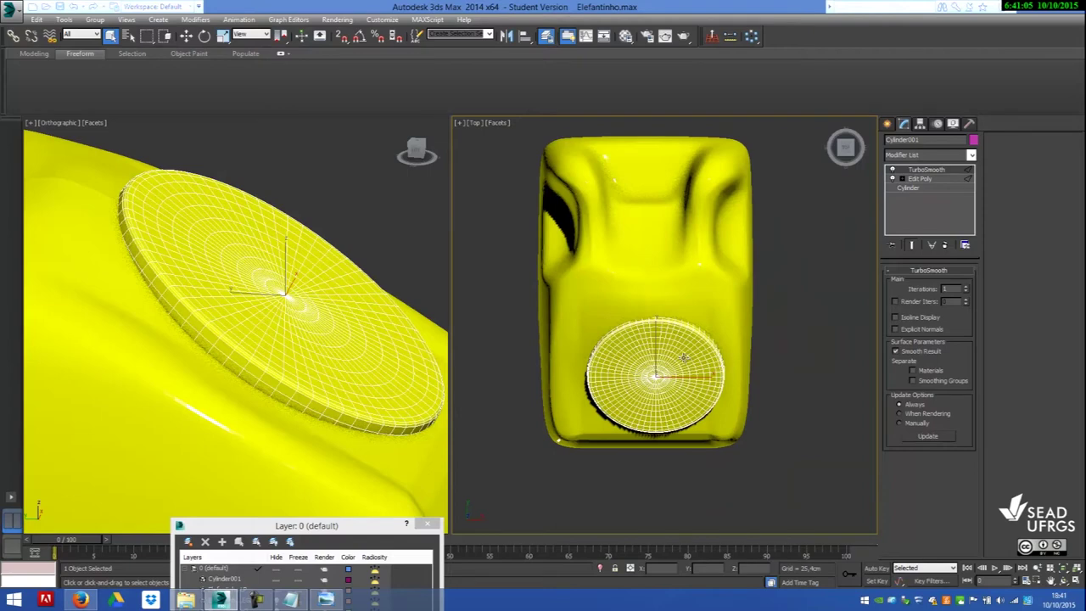
{"action": "left_click", "coordinate": [186, 35]}
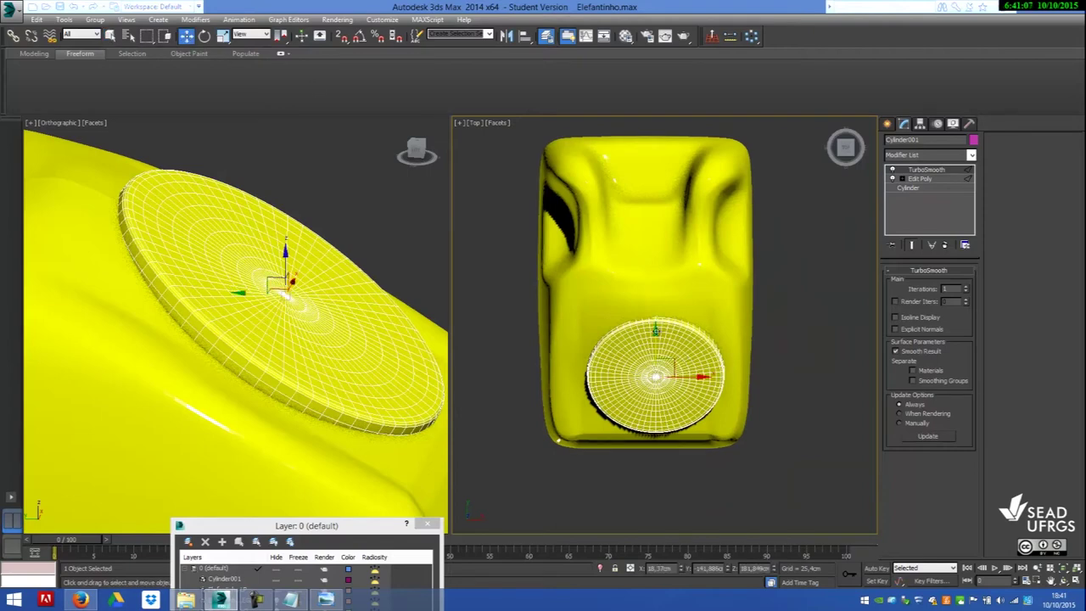
{"action": "left_click_drag", "start_coordinate": [698, 378], "coordinate": [696, 378]}
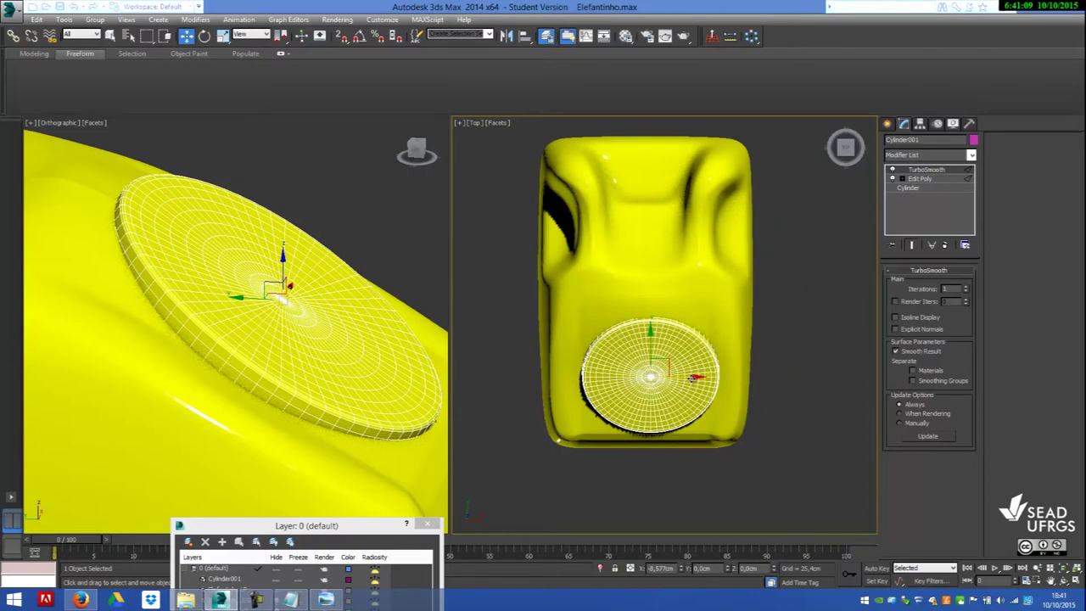
{"action": "mouse_move", "coordinate": [696, 379]}
{"action": "middle_mouse_down", "text": "alt"}
{"action": "mouse_move", "coordinate": [694, 293]}
{"action": "mouse_move", "coordinate": [744, 291]}
{"action": "middle_mouse_up", "text": "alt"}
{"action": "left_click", "coordinate": [752, 284]}
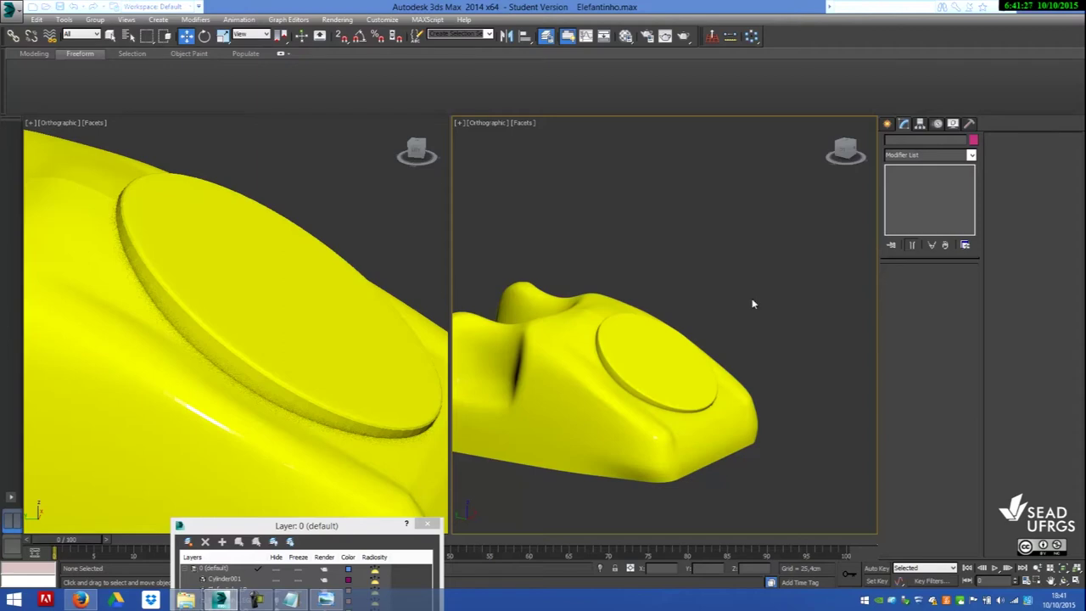
- Create a new purple cylinder about 22 cm tall beside the phone body
{"action": "key", "text": "t"}
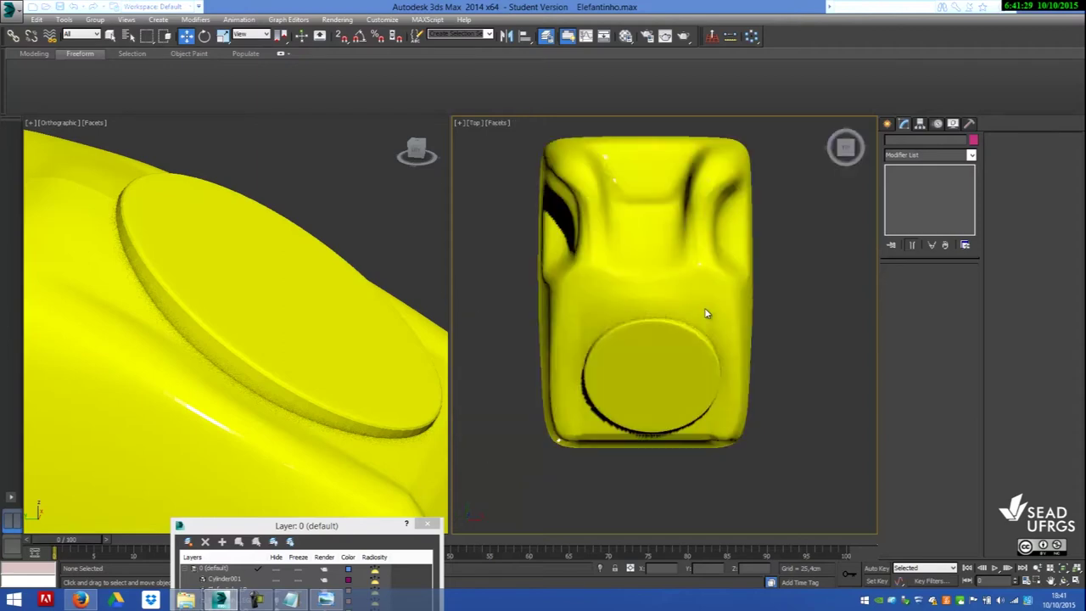
{"action": "key", "text": "l"}
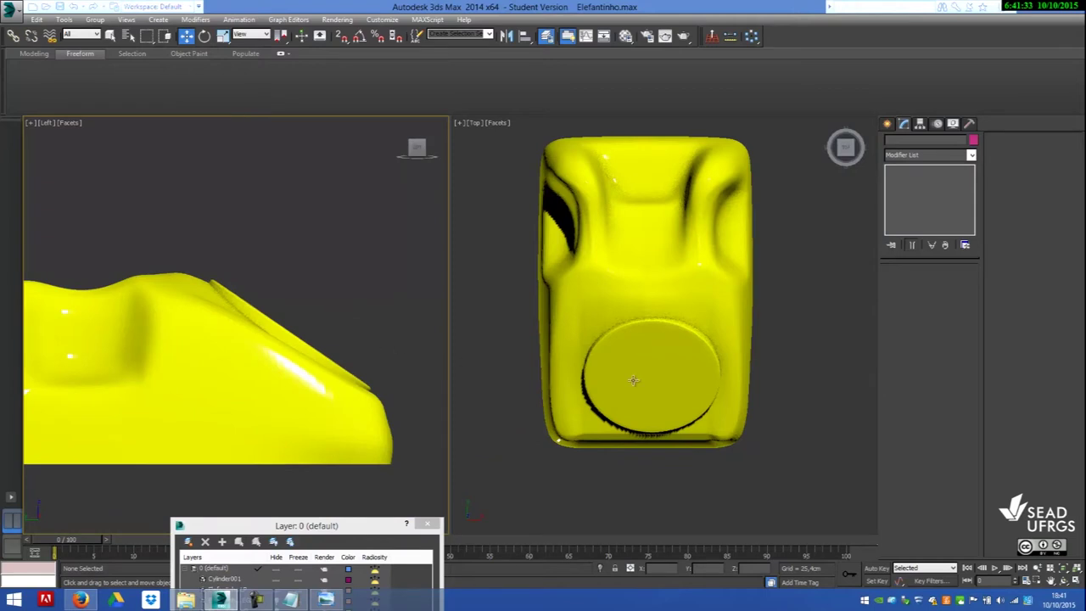
{"action": "left_click", "coordinate": [888, 123]}
{"action": "left_click", "coordinate": [801, 319]}
{"action": "left_click", "coordinate": [907, 219]}
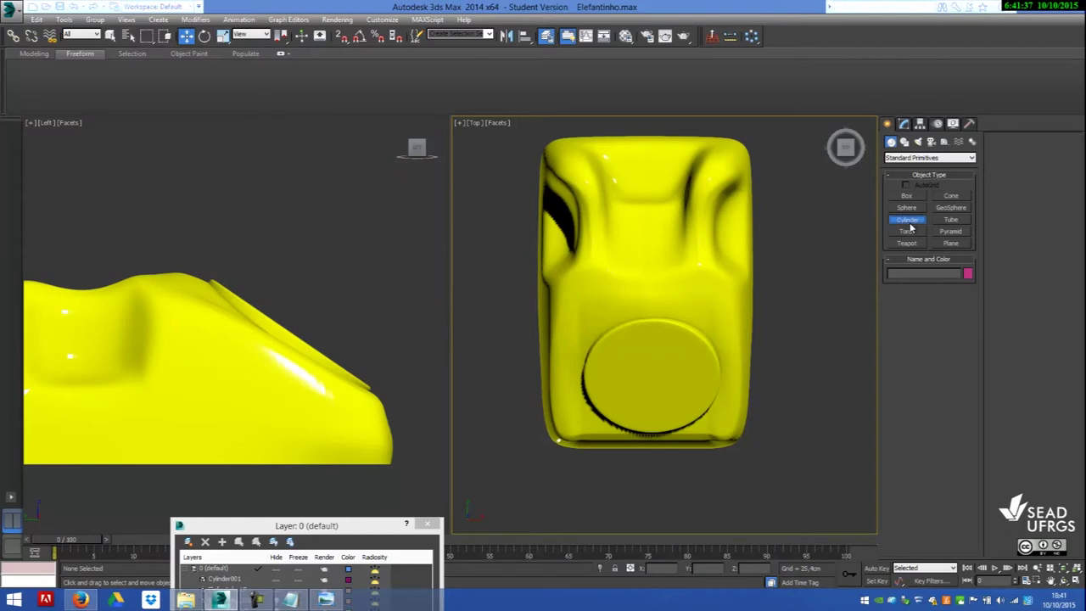
{"action": "mouse_move", "coordinate": [781, 346]}
{"action": "left_mouse_down"}
{"action": "mouse_move", "coordinate": [830, 379]}
{"action": "mouse_move", "coordinate": [810, 354]}
{"action": "left_mouse_up"}
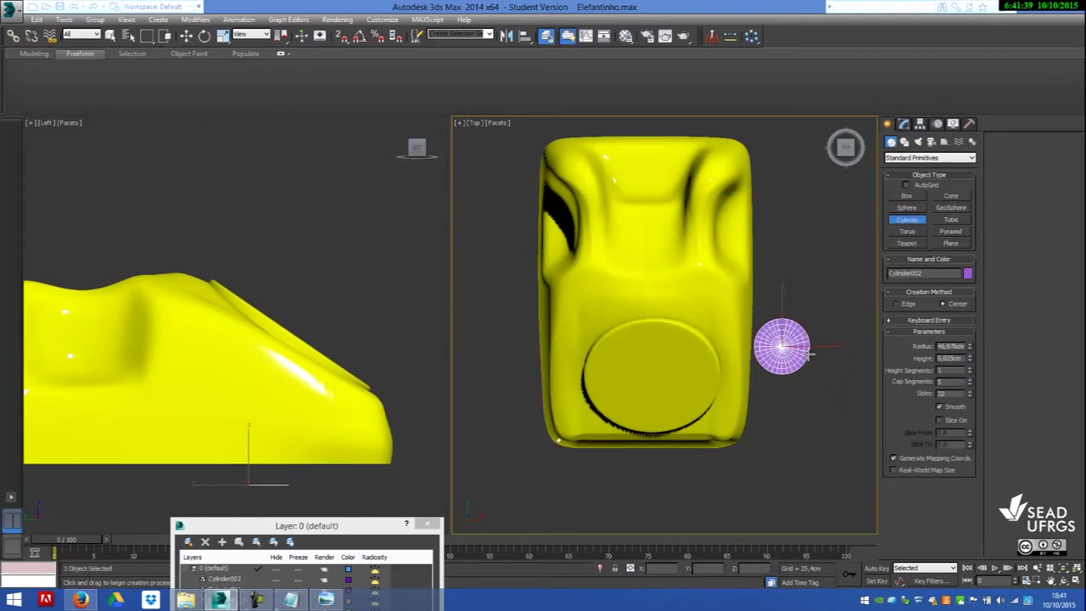
{"action": "left_click", "coordinate": [809, 342]}
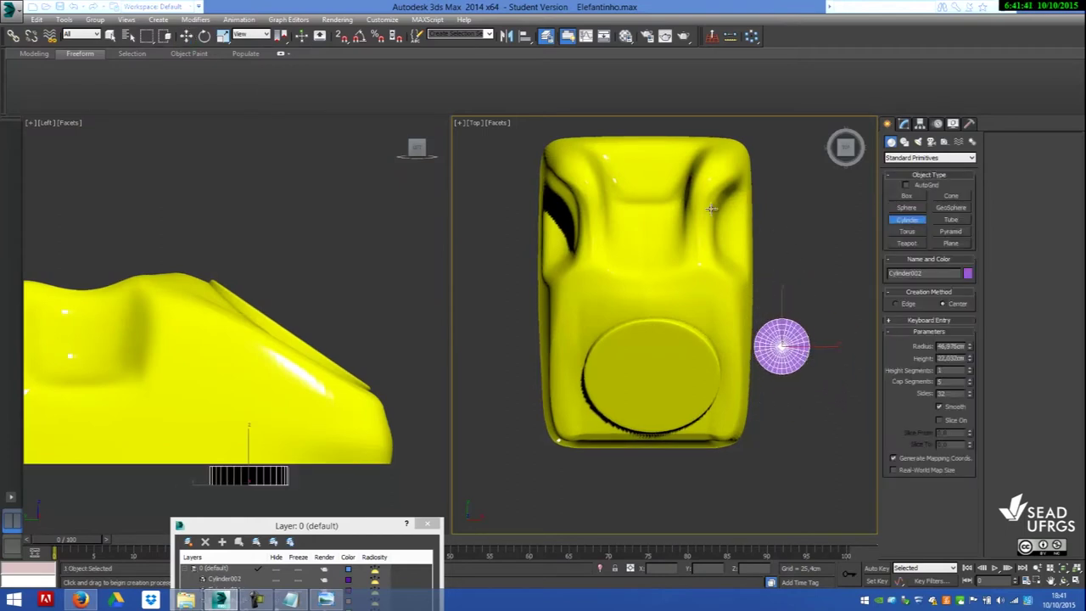
- Move the purple cylinder over to the left side of the phone body
{"action": "left_click", "coordinate": [185, 35]}
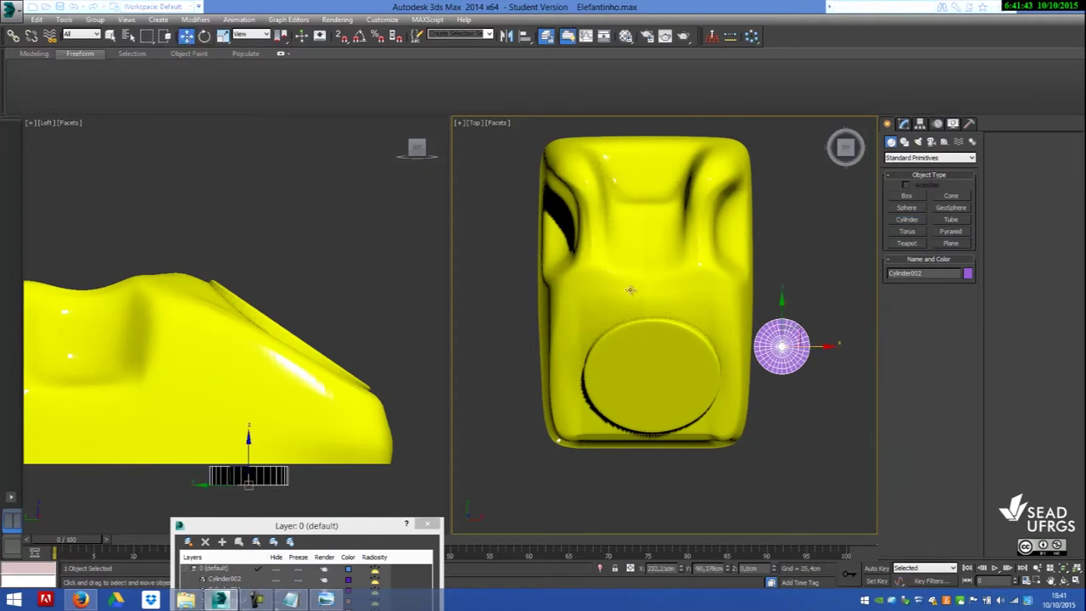
{"action": "left_click_drag", "start_coordinate": [828, 347], "coordinate": [536, 347]}
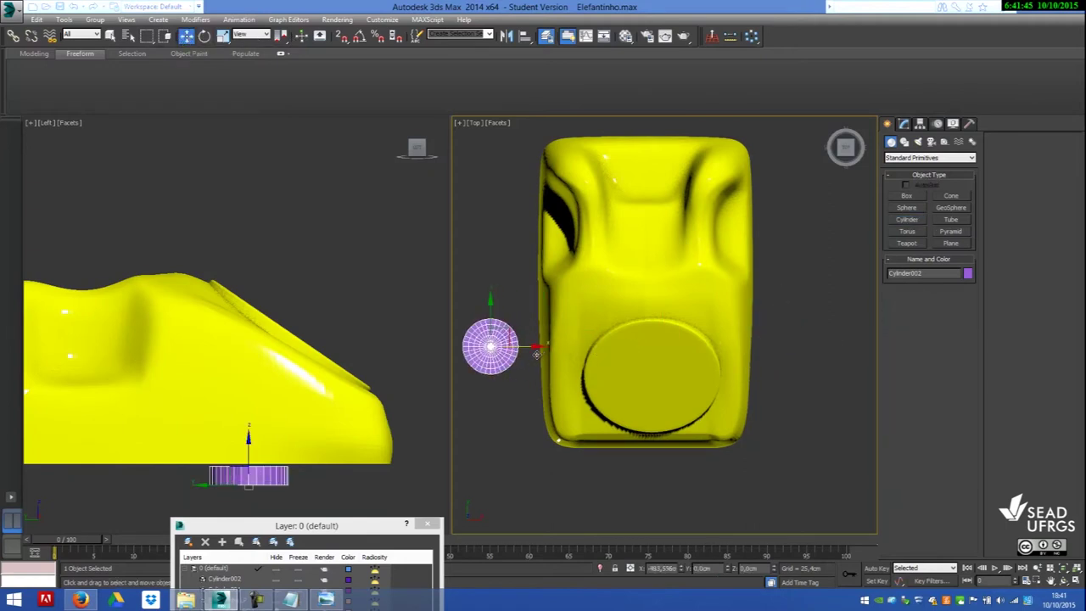
{"action": "middle_click_drag", "start_coordinate": [630, 368], "coordinate": [696, 367]}
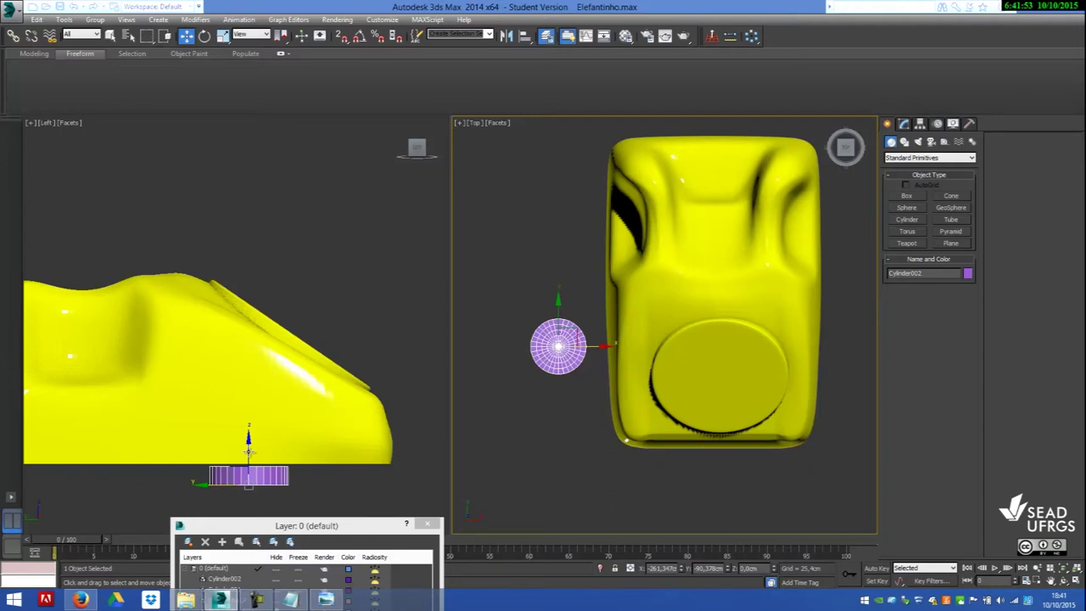
- Position the purple cylinder centred above the round disk, lifted over the phone body
{"action": "left_click_drag", "start_coordinate": [577, 334], "coordinate": [571, 365]}
{"action": "left_click_drag", "start_coordinate": [291, 437], "coordinate": [318, 436]}
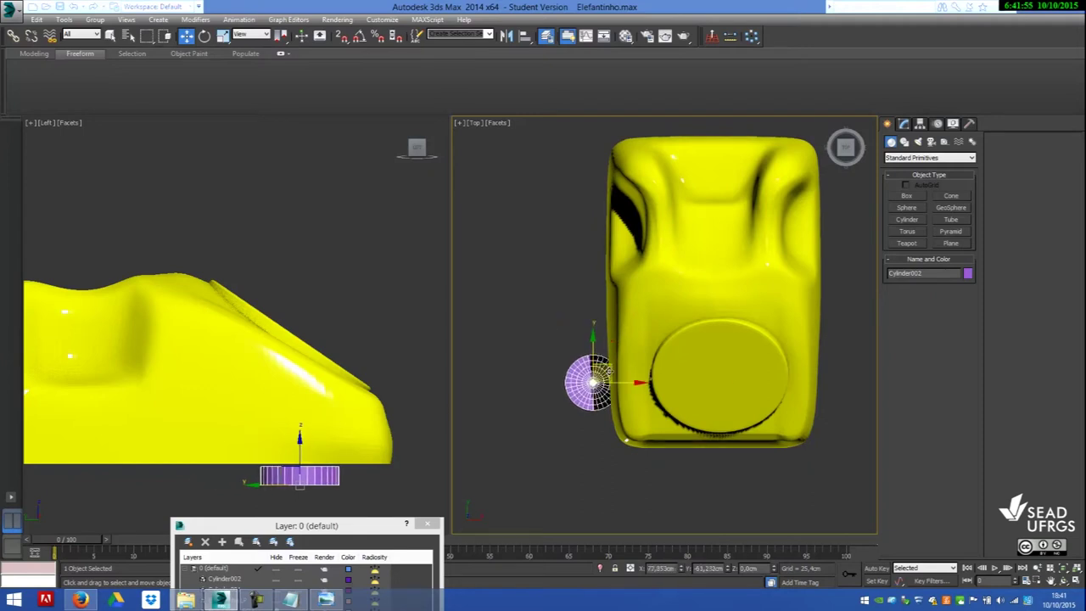
{"action": "left_click_drag", "start_coordinate": [317, 436], "coordinate": [322, 309]}
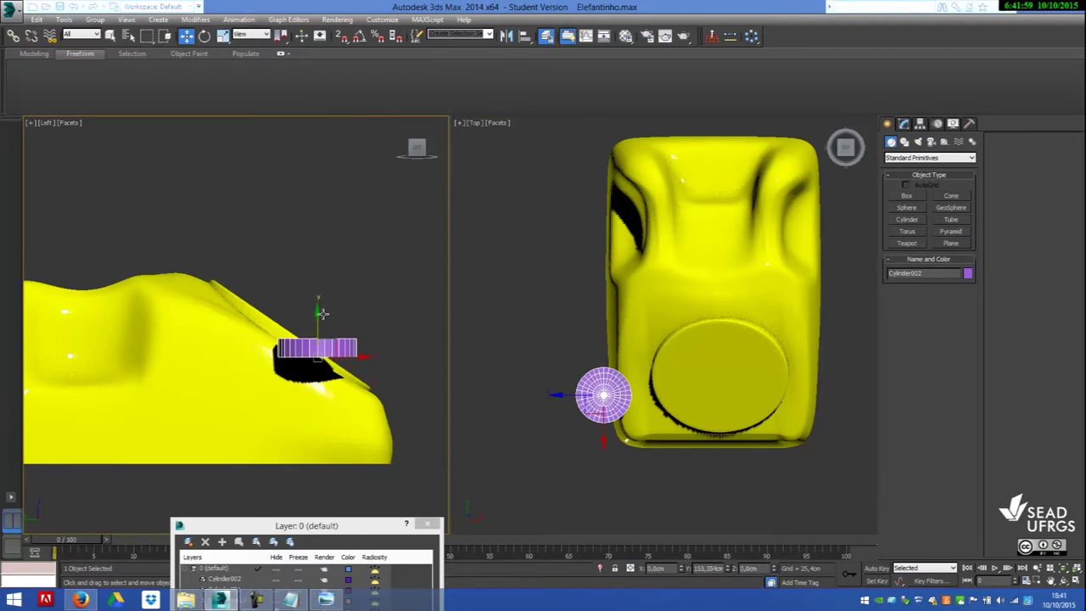
{"action": "left_click_drag", "start_coordinate": [602, 394], "coordinate": [730, 384]}
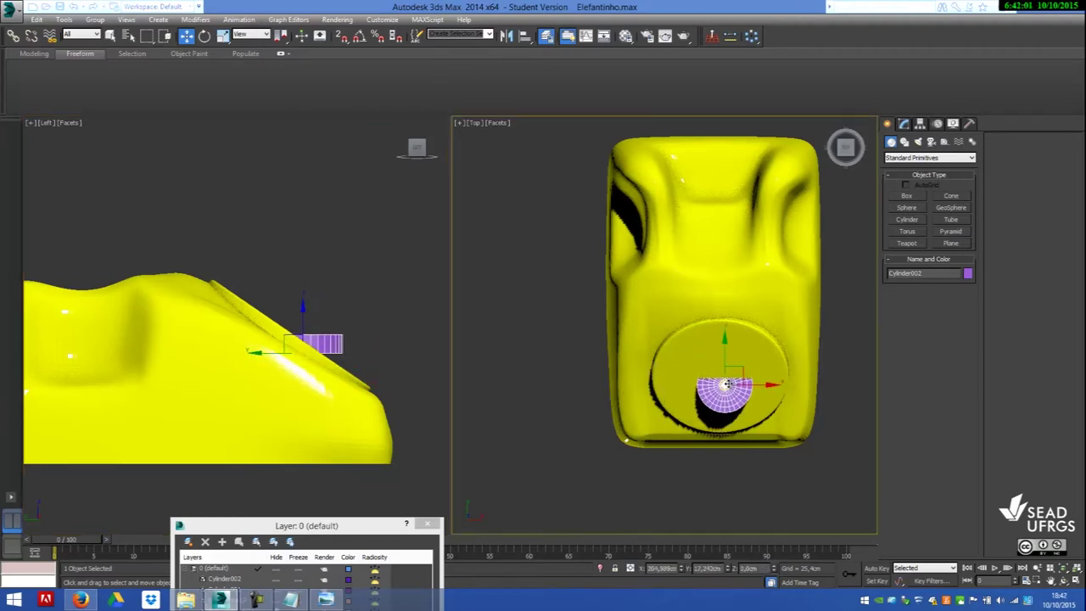
{"action": "left_click_drag", "start_coordinate": [303, 311], "coordinate": [308, 260]}
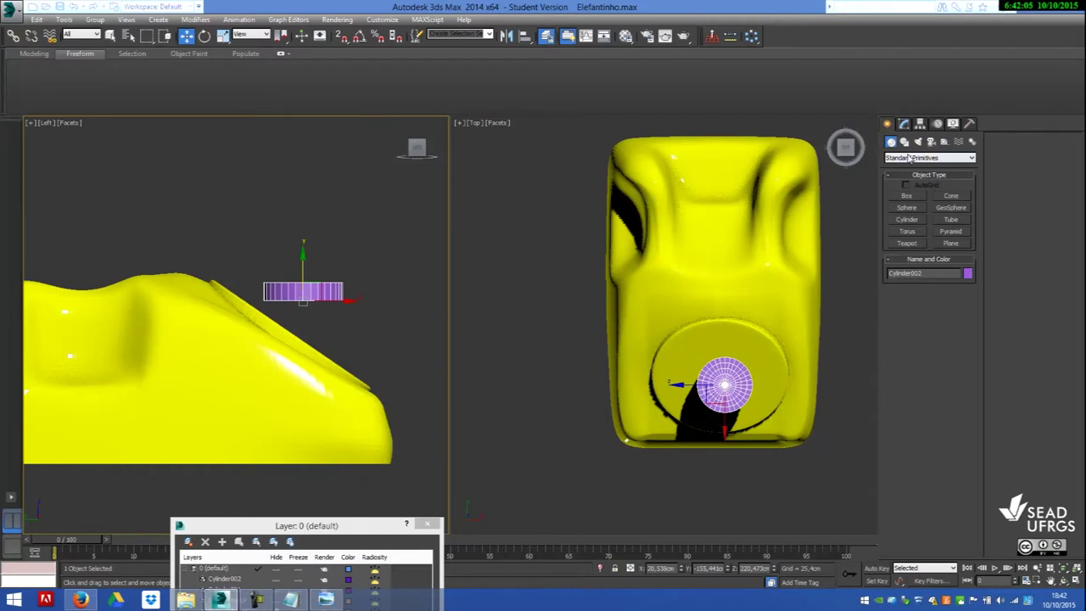
- Rename the cylinder 'Disco' and widen its radius to about 68 cm
{"action": "left_click", "coordinate": [925, 273]}
{"action": "type", "text": "Disco"}
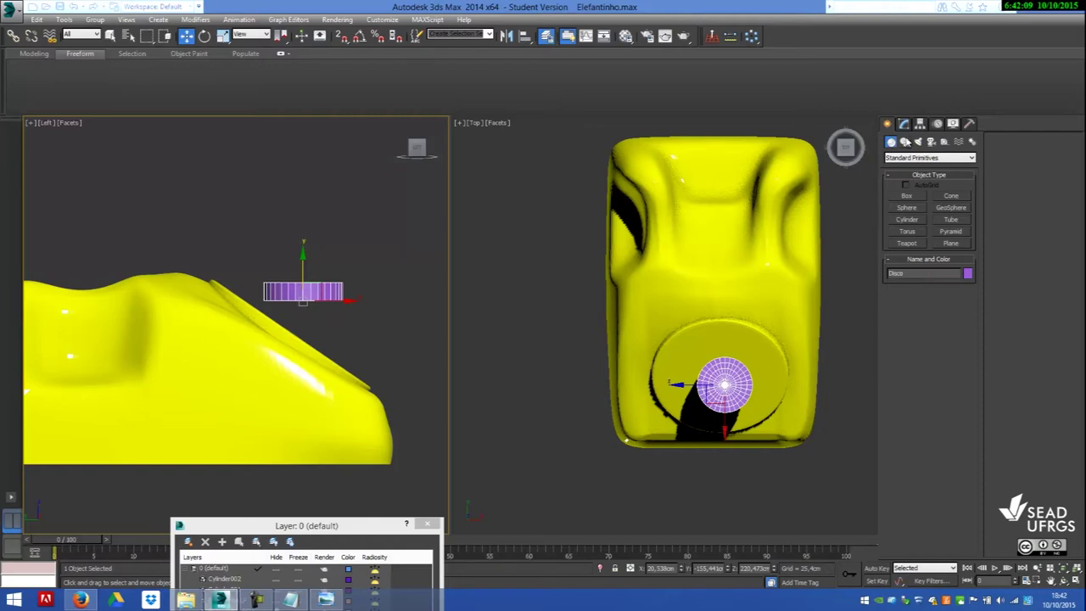
{"action": "left_click", "coordinate": [906, 124]}
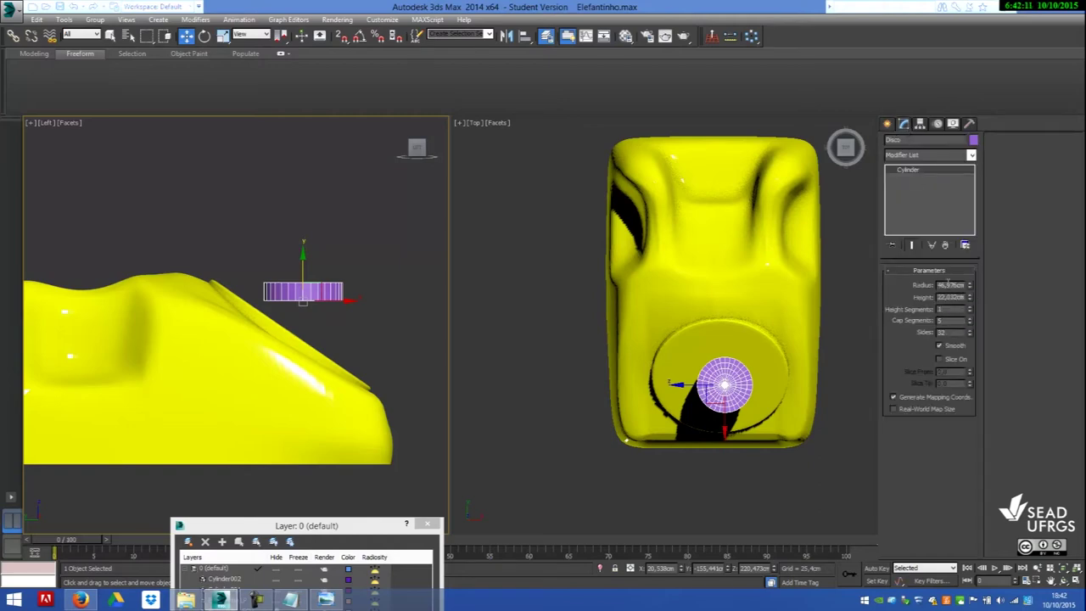
{"action": "left_click_drag", "start_coordinate": [973, 287], "coordinate": [974, 257]}
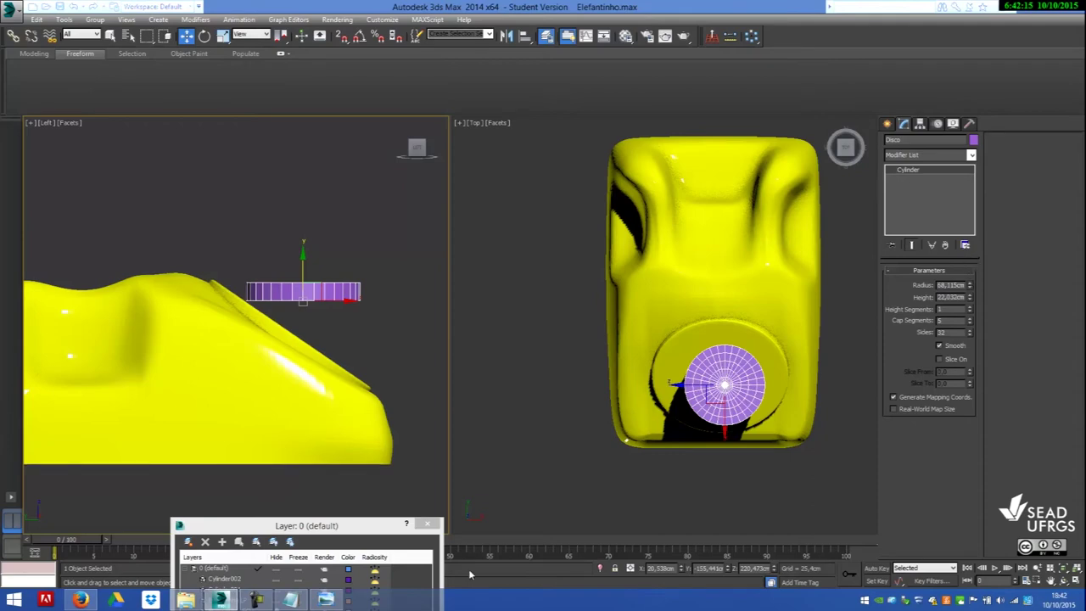
- Compare against the red telephone reference photo and widen Disco's radius to about 86 cm
{"action": "left_click", "coordinate": [325, 600]}
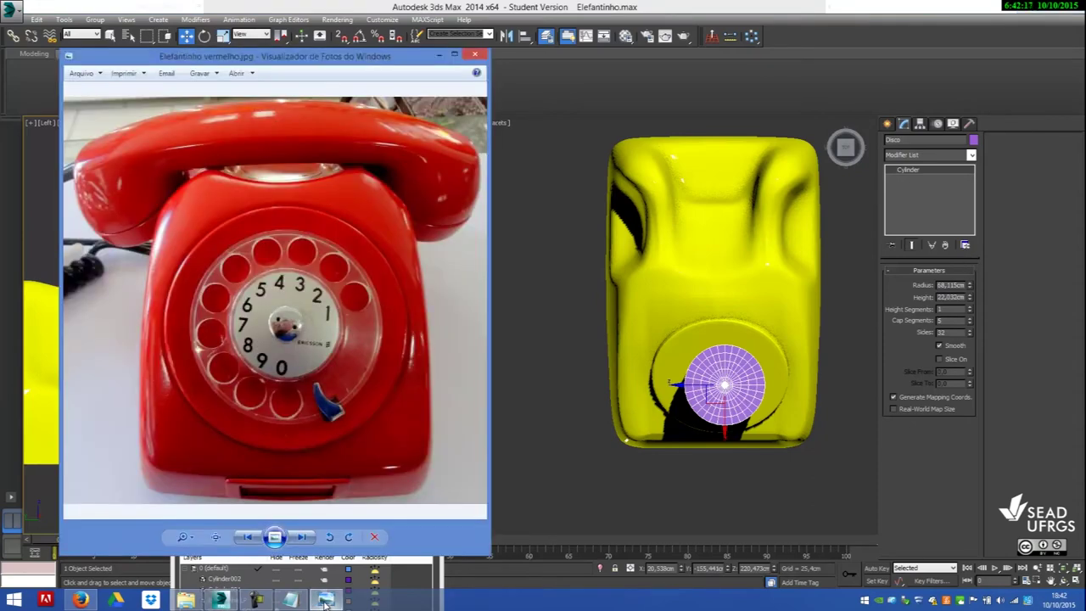
{"action": "left_click", "coordinate": [325, 600]}
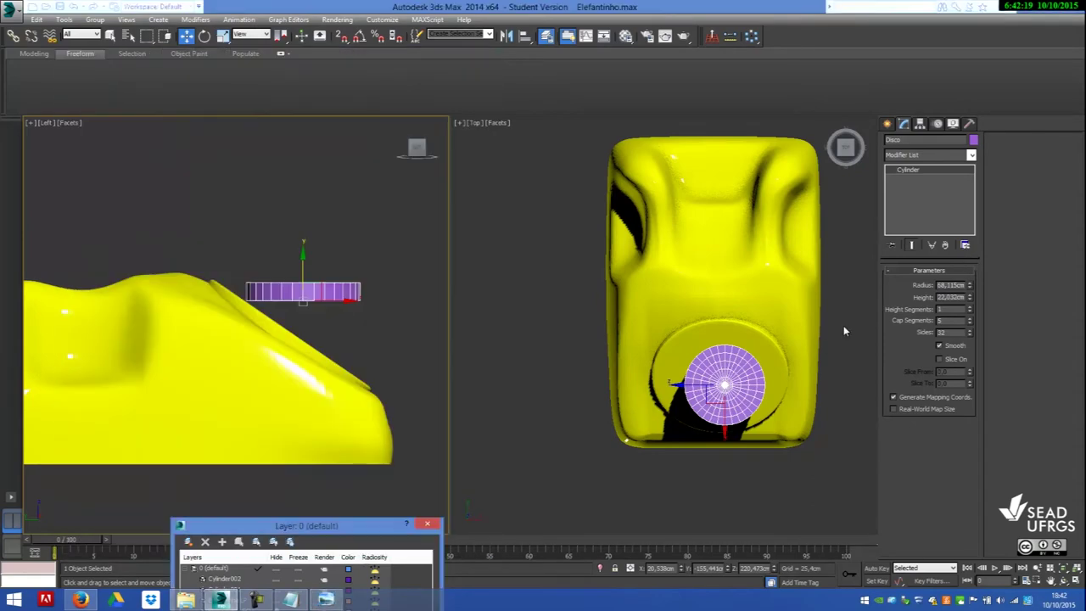
{"action": "left_click_drag", "start_coordinate": [972, 287], "coordinate": [970, 266]}
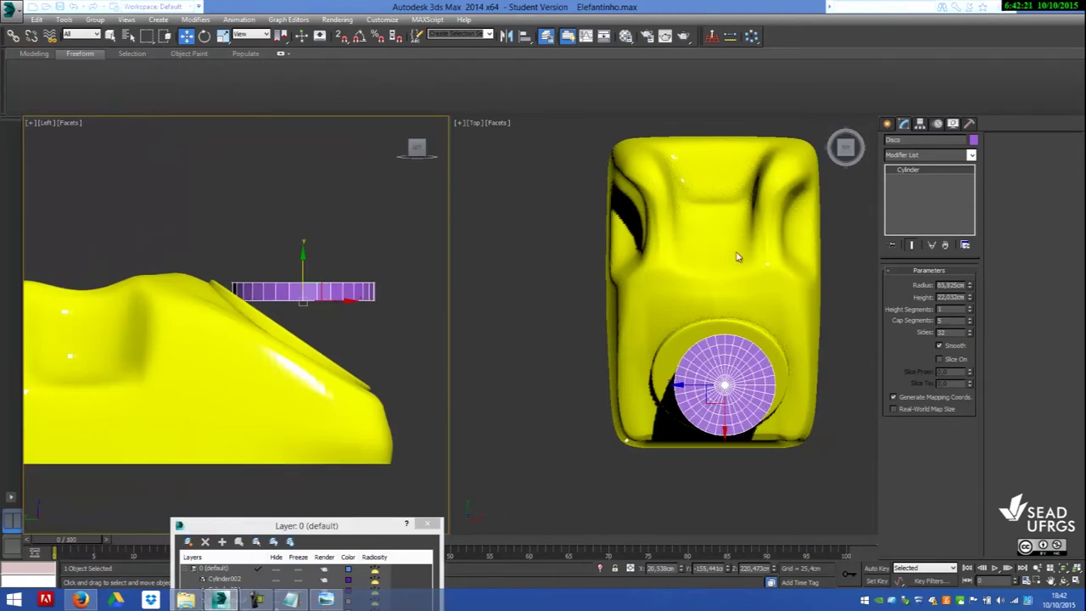
- Tilt Disco to match the sloped front and slide it down onto the dial
{"action": "left_click", "coordinate": [204, 37]}
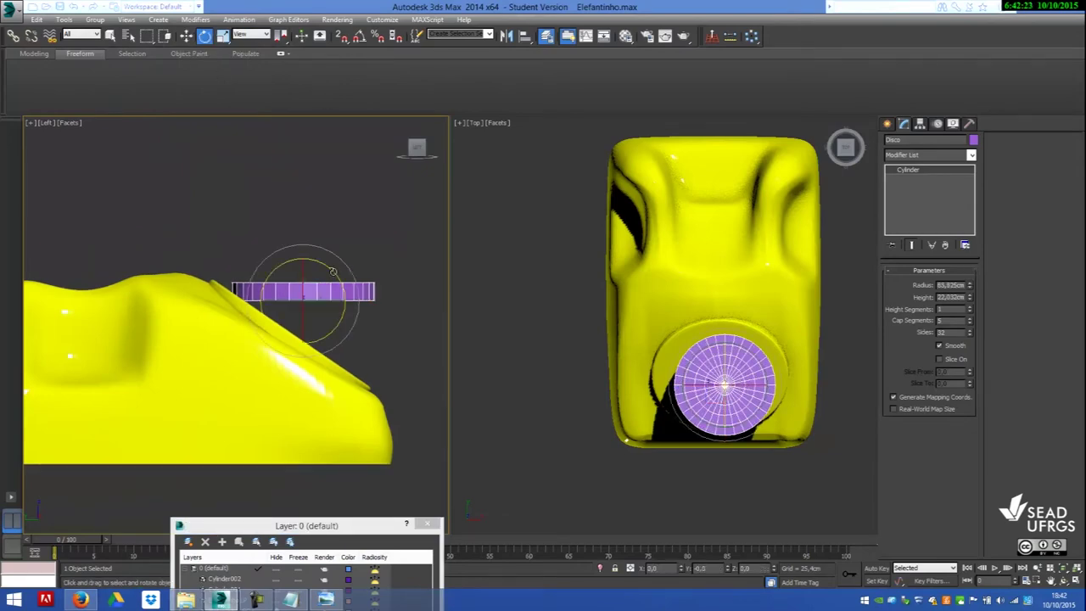
{"action": "mouse_move", "coordinate": [336, 273]}
{"action": "left_mouse_down"}
{"action": "mouse_move", "coordinate": [355, 304]}
{"action": "mouse_move", "coordinate": [334, 289]}
{"action": "left_mouse_up"}
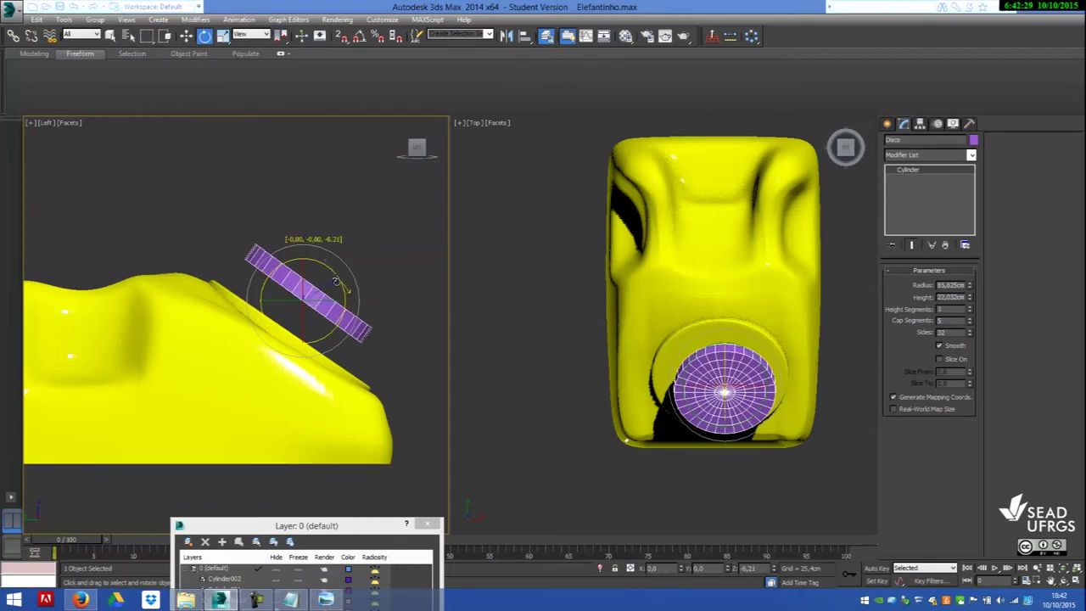
{"action": "key", "text": "w"}
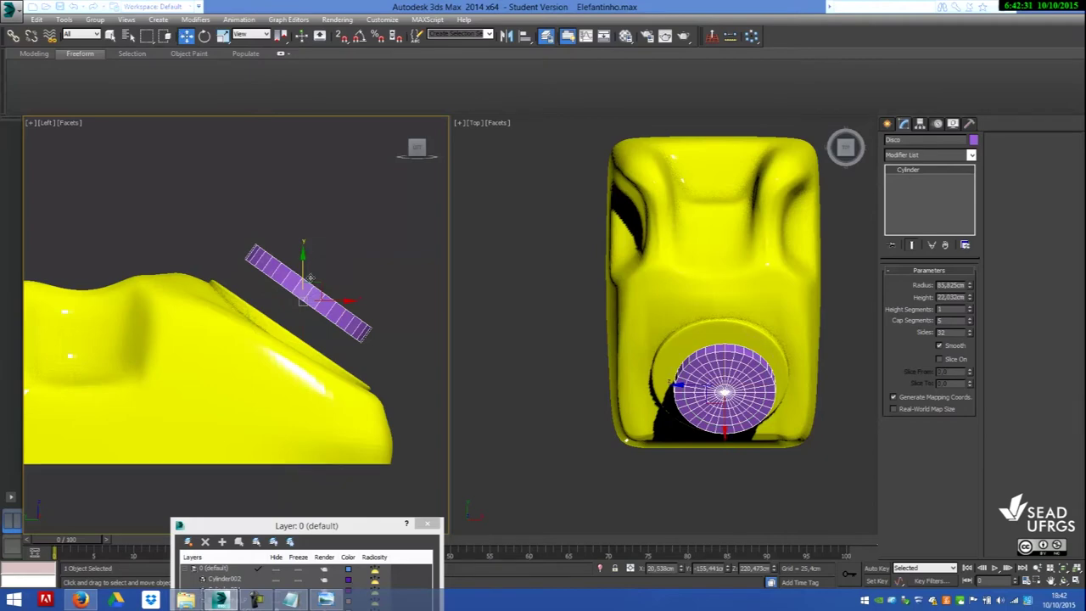
{"action": "left_click_drag", "start_coordinate": [310, 278], "coordinate": [311, 319]}
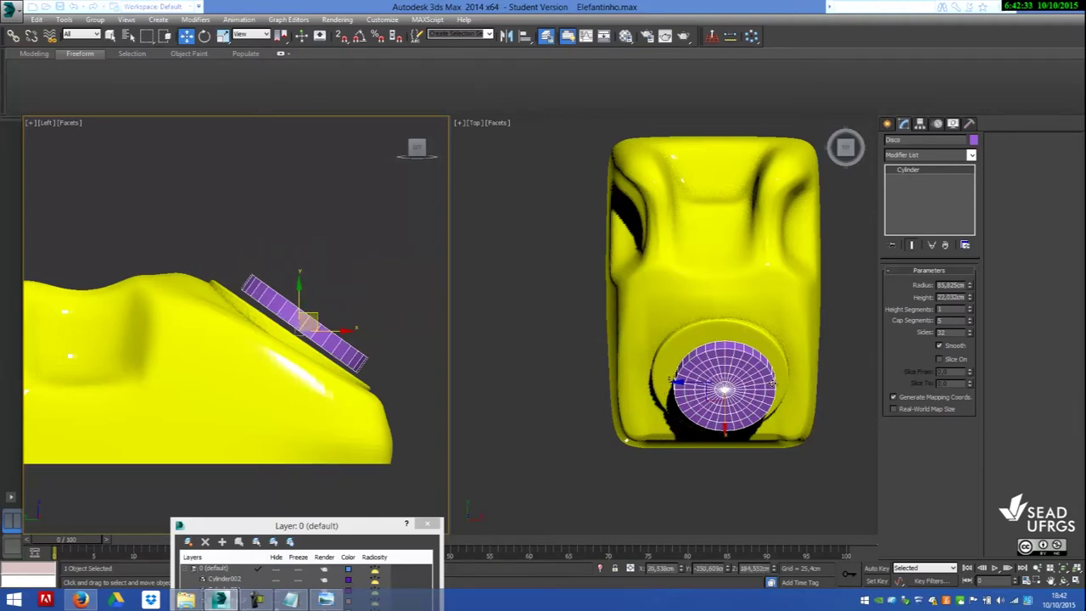
{"action": "middle_click_drag", "start_coordinate": [751, 393], "coordinate": [753, 340], "text": "alt"}
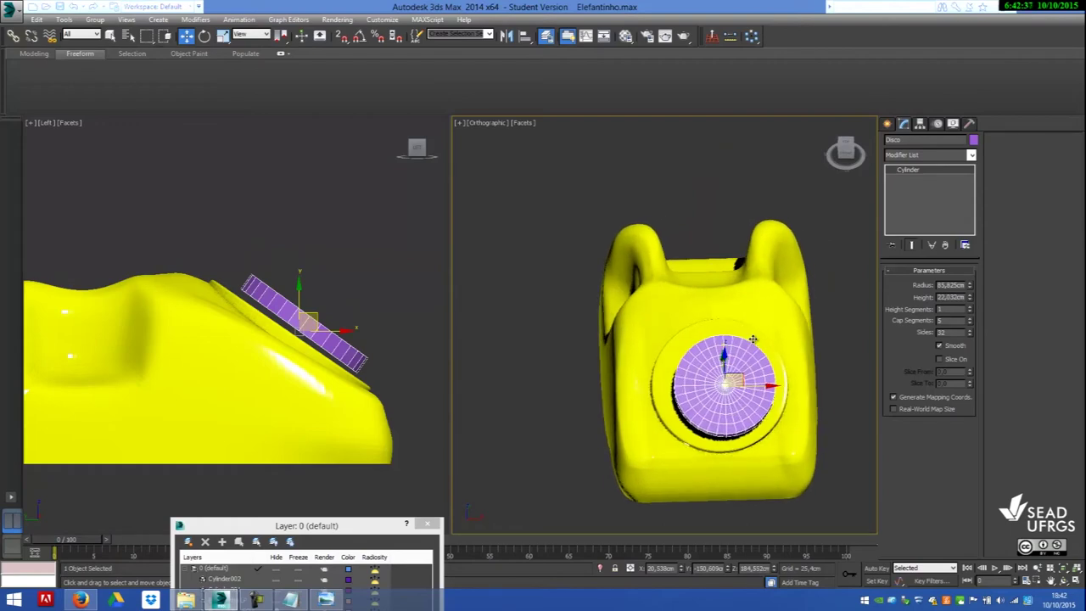
- Nudge Disco slightly left, give it 1 cap segment, radius 85 and height 30, then save
{"action": "left_click_drag", "start_coordinate": [775, 387], "coordinate": [766, 385]}
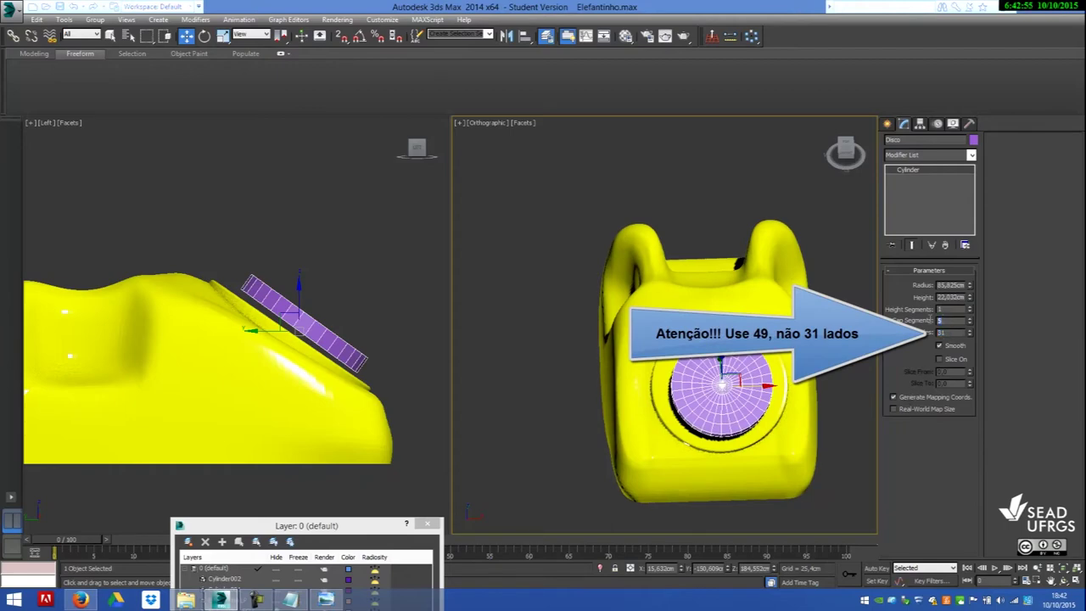
{"action": "type", "text": "1"}
{"action": "key", "text": "Return"}
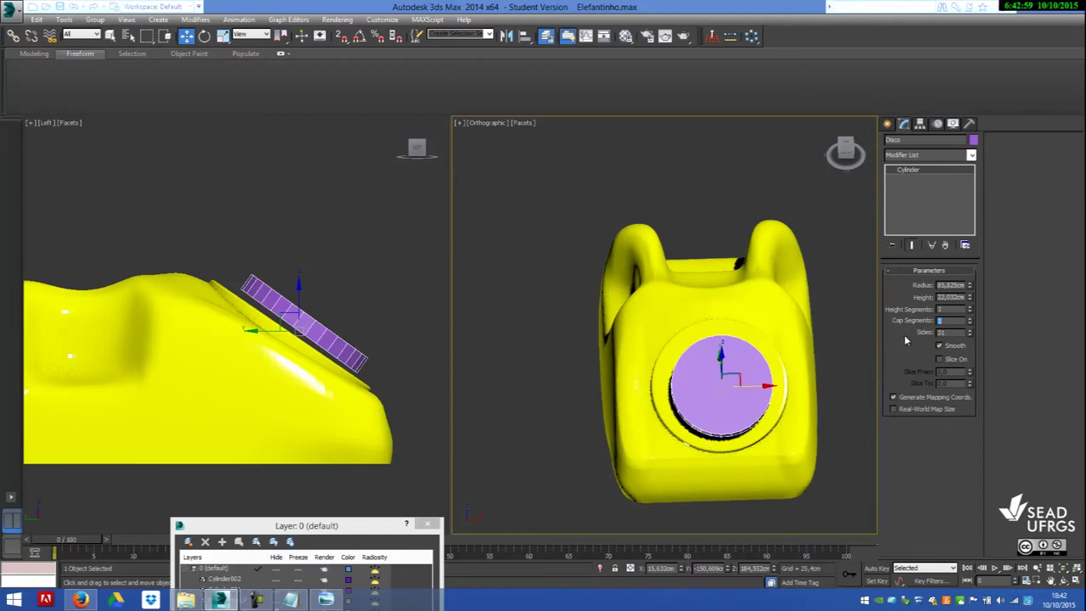
{"action": "double_click", "coordinate": [956, 284]}
{"action": "type", "text": "85"}
{"action": "key", "text": "Tab"}
{"action": "type", "text": "30"}
{"action": "key", "text": "Return"}
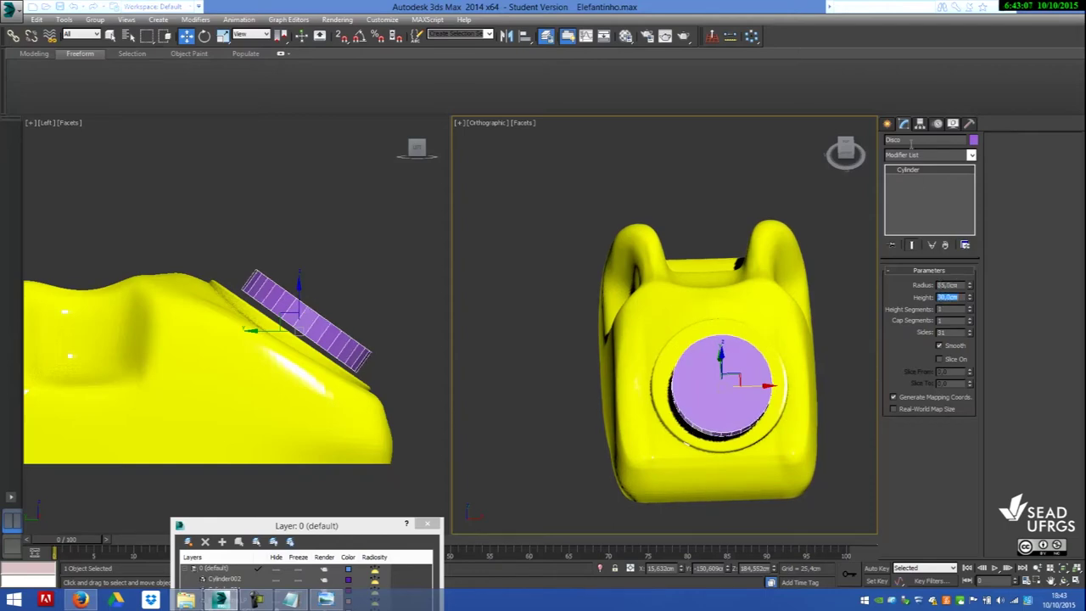
{"action": "left_click", "coordinate": [59, 6]}
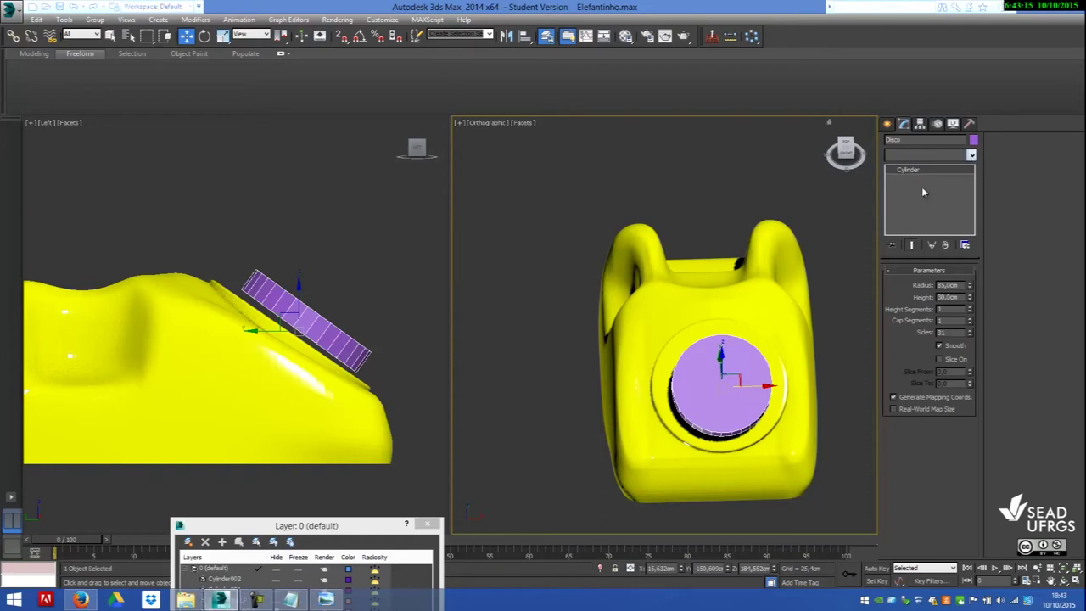
- Add an Edit Poly modifier to Disco and select its front face polygon
{"action": "left_click", "coordinate": [971, 154]}
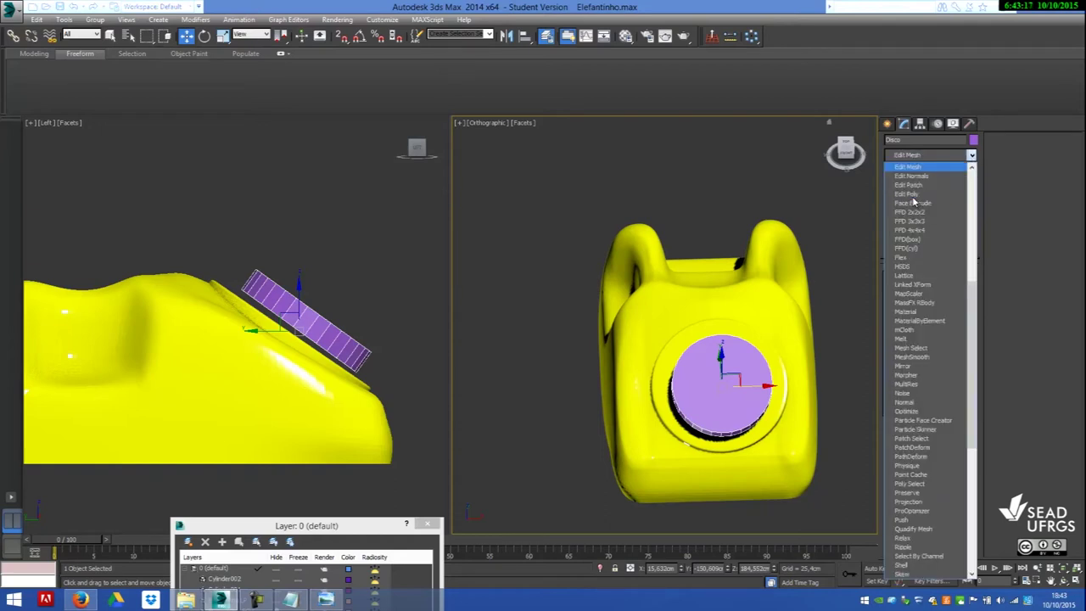
{"action": "left_click", "coordinate": [908, 195]}
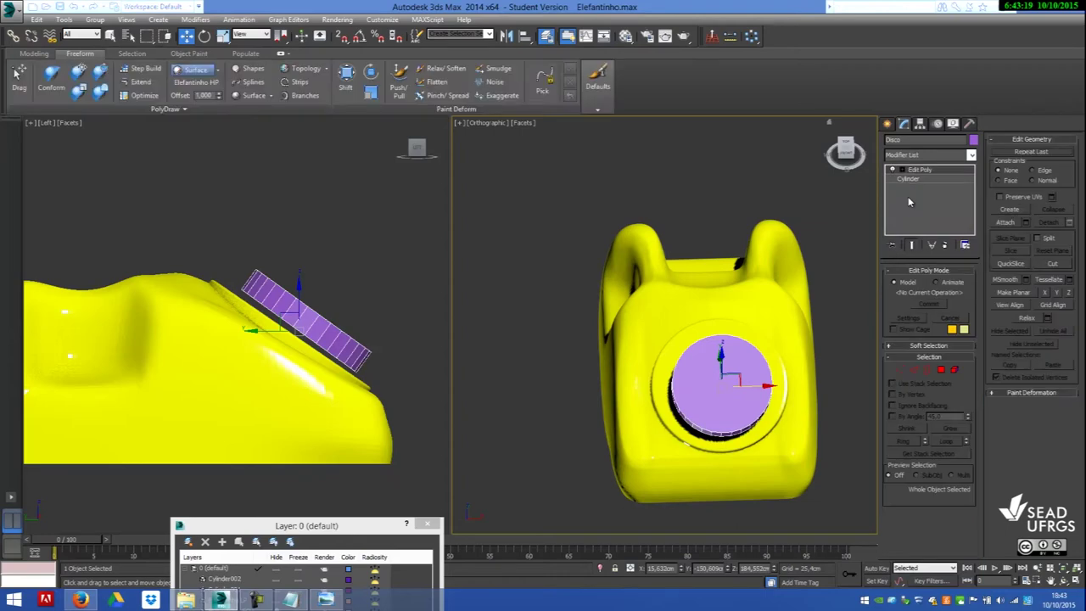
{"action": "left_click", "coordinate": [941, 370]}
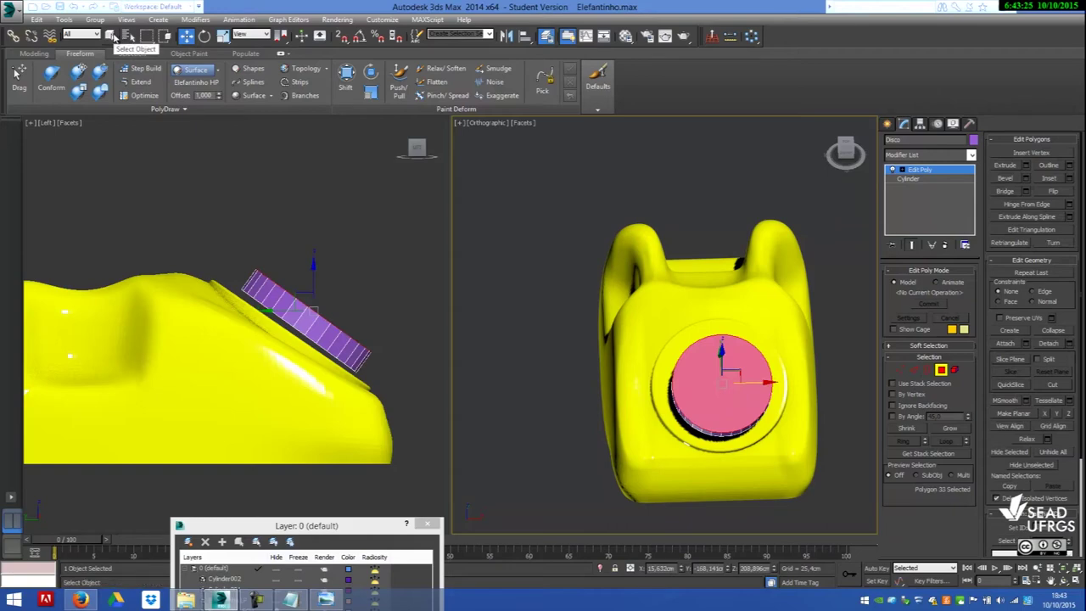
- Inset the front face into a thin rim and bring up the red phone reference photo
{"action": "left_click", "coordinate": [111, 36]}
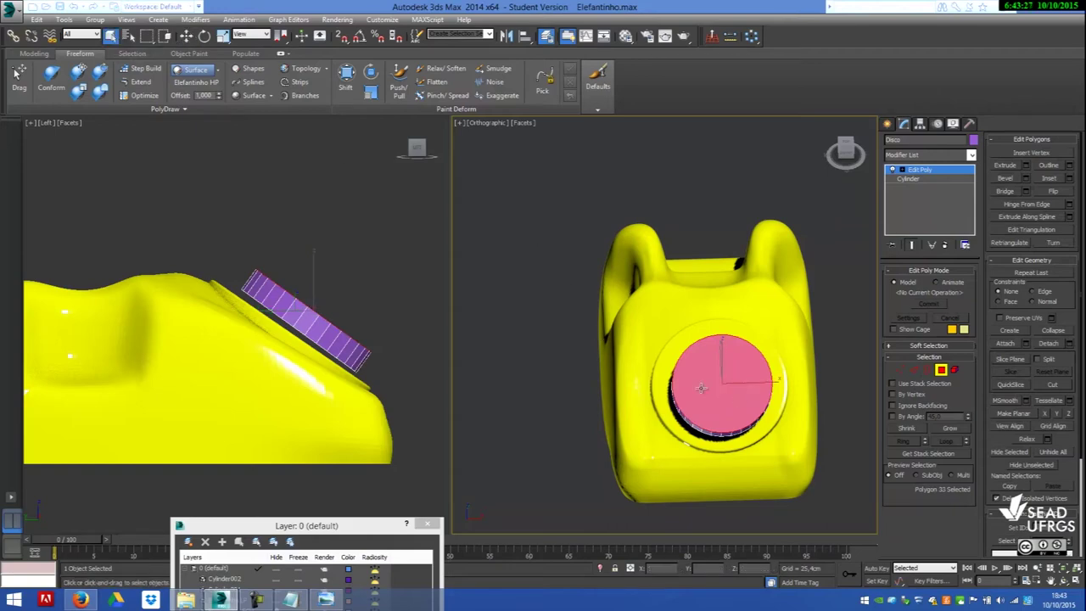
{"action": "scroll", "coordinate": [740, 398], "scroll_direction": "up", "scroll_amount": 2}
{"action": "left_click", "coordinate": [1051, 178]}
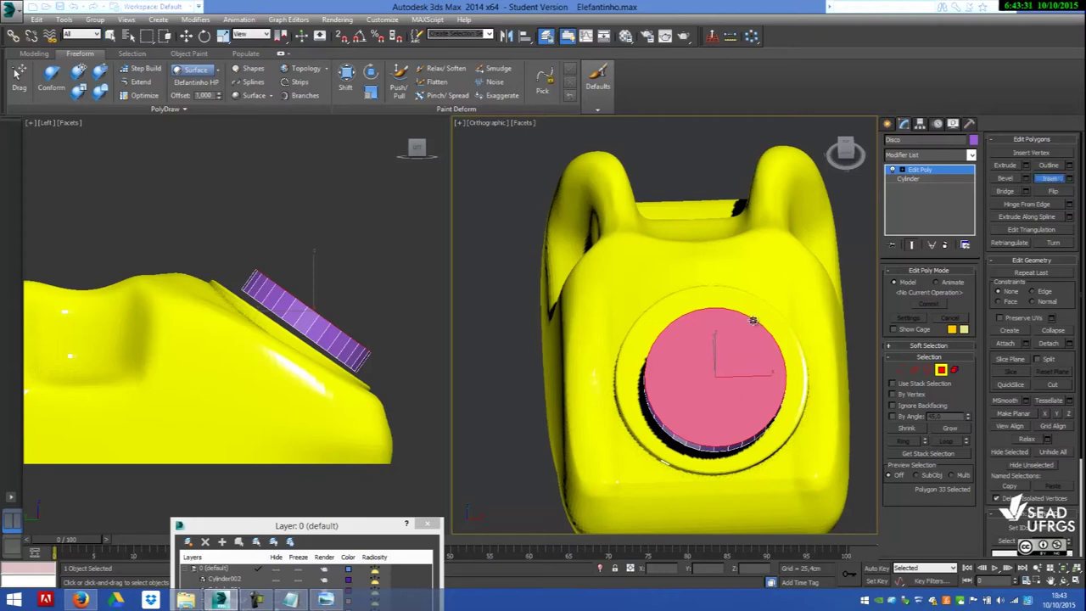
{"action": "left_click_drag", "start_coordinate": [750, 322], "coordinate": [748, 325]}
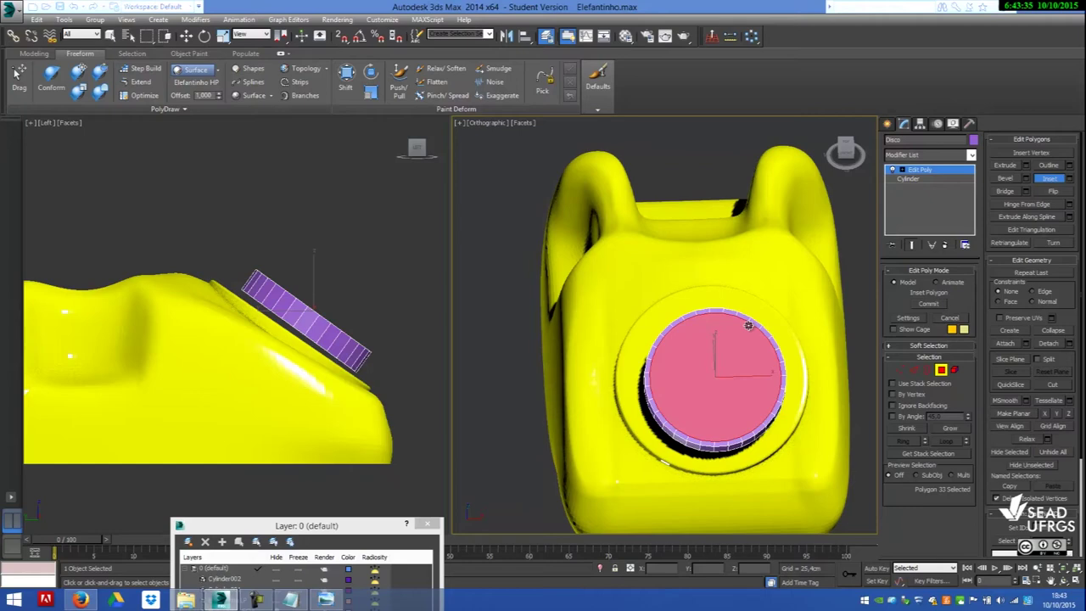
{"action": "left_click", "coordinate": [749, 325]}
{"action": "left_click", "coordinate": [326, 599]}
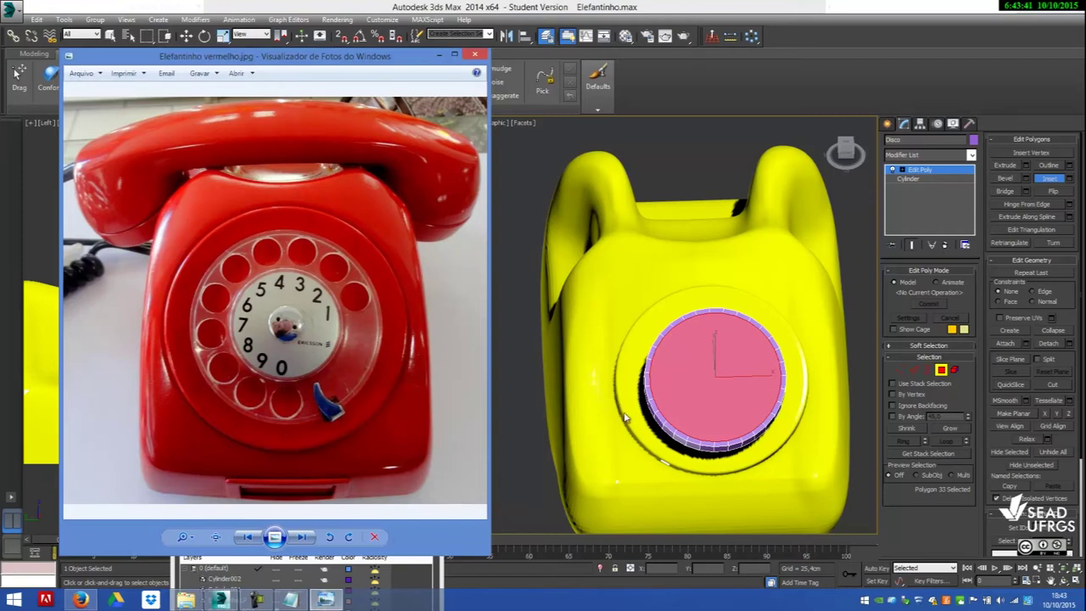
- Reselect the dial's front face and begin insetting it further inward
{"action": "left_click", "coordinate": [751, 325]}
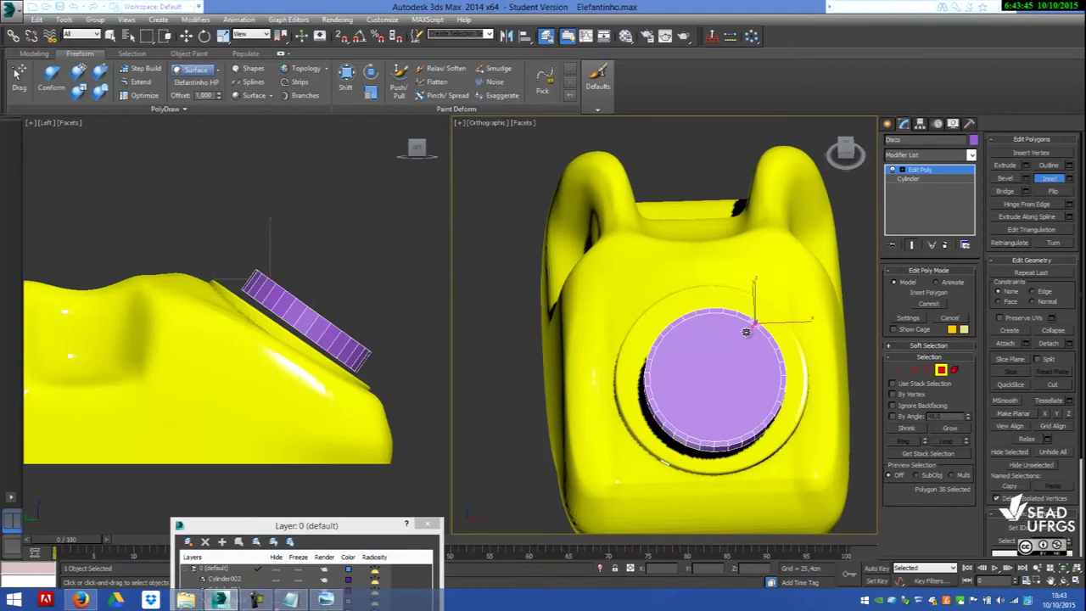
{"action": "left_click", "coordinate": [730, 344]}
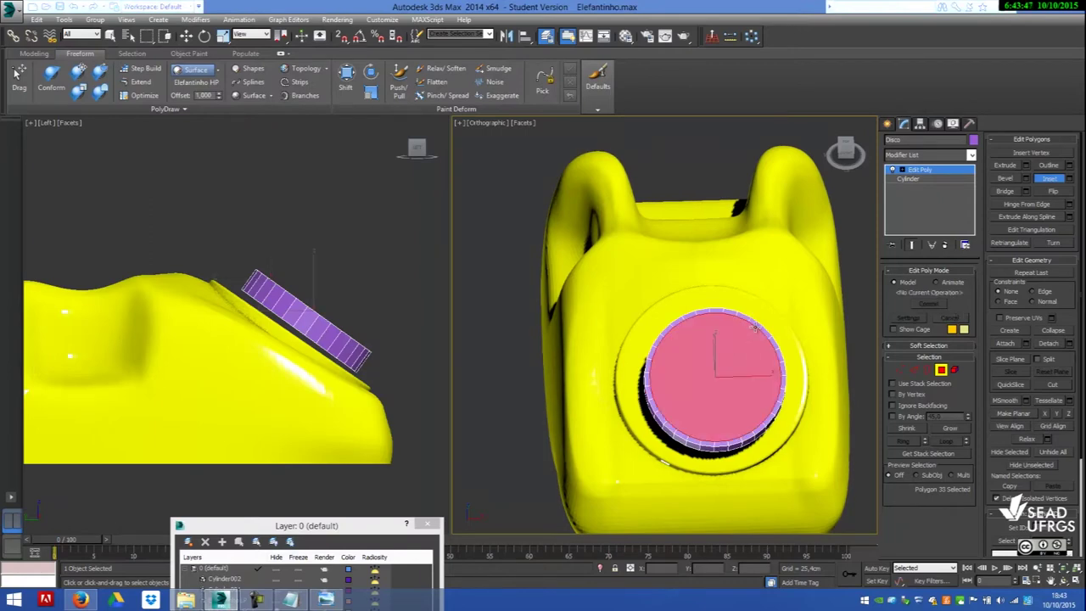
{"action": "left_click", "coordinate": [754, 326]}
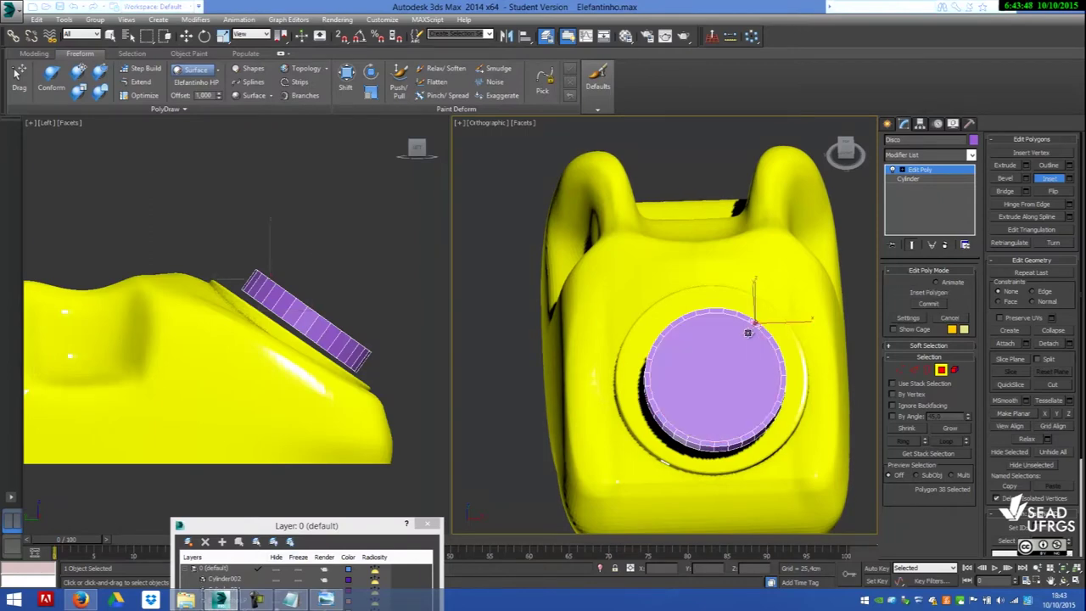
{"action": "left_click", "coordinate": [722, 366]}
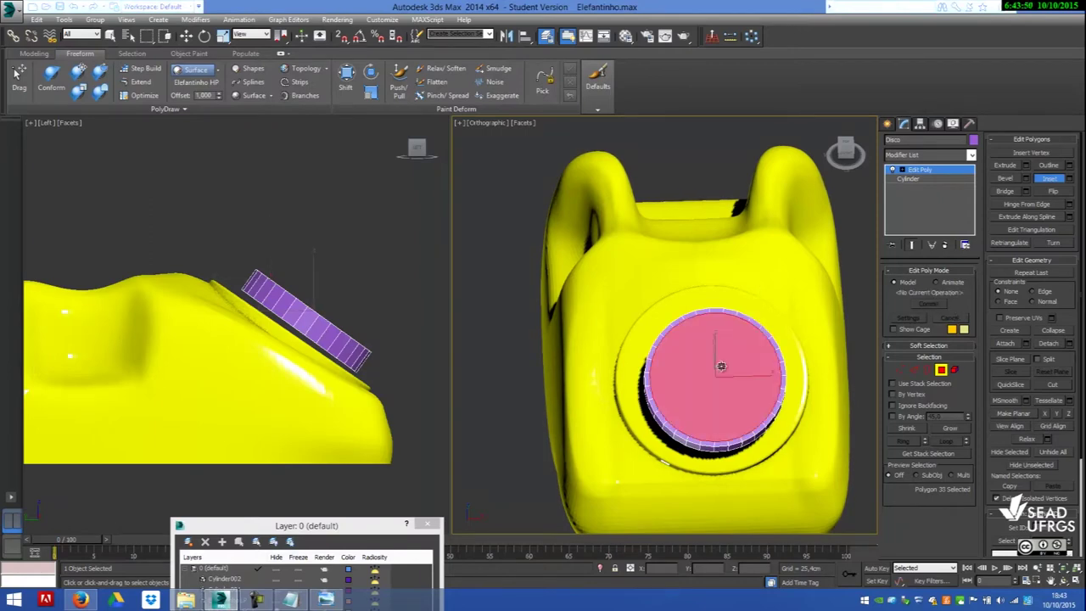
{"action": "left_click", "coordinate": [1049, 179]}
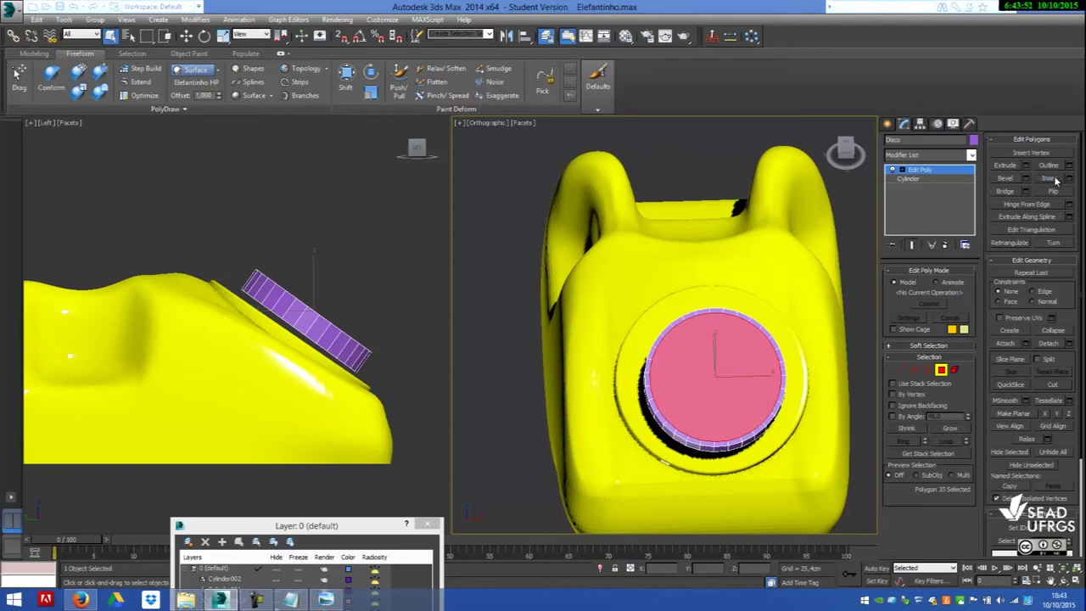
{"action": "left_click", "coordinate": [753, 331]}
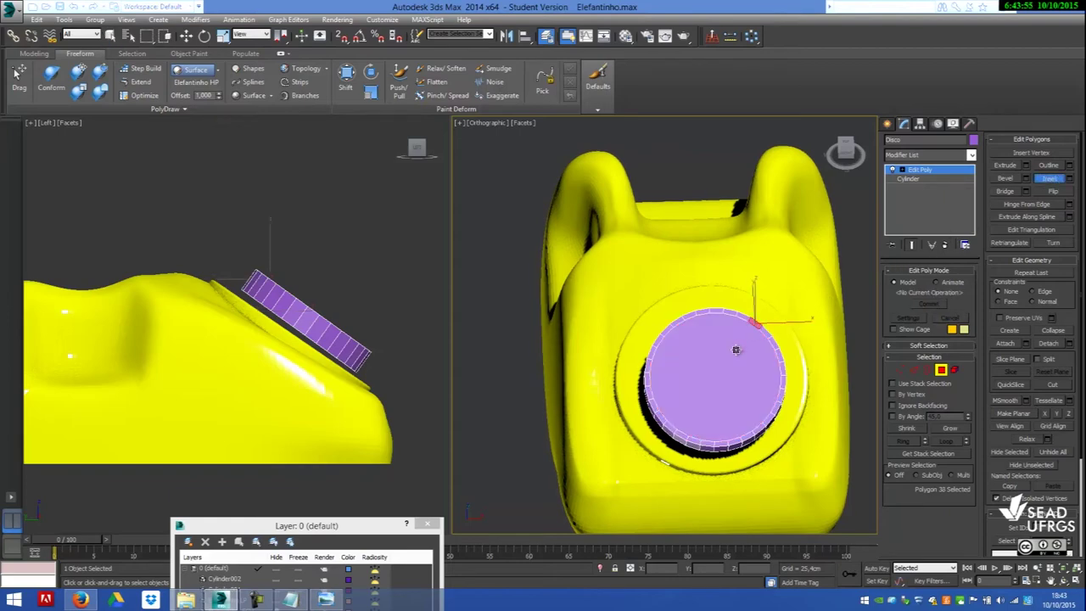
{"action": "left_click", "coordinate": [736, 352]}
{"action": "scroll", "coordinate": [715, 381], "scroll_direction": "up", "scroll_amount": 4}
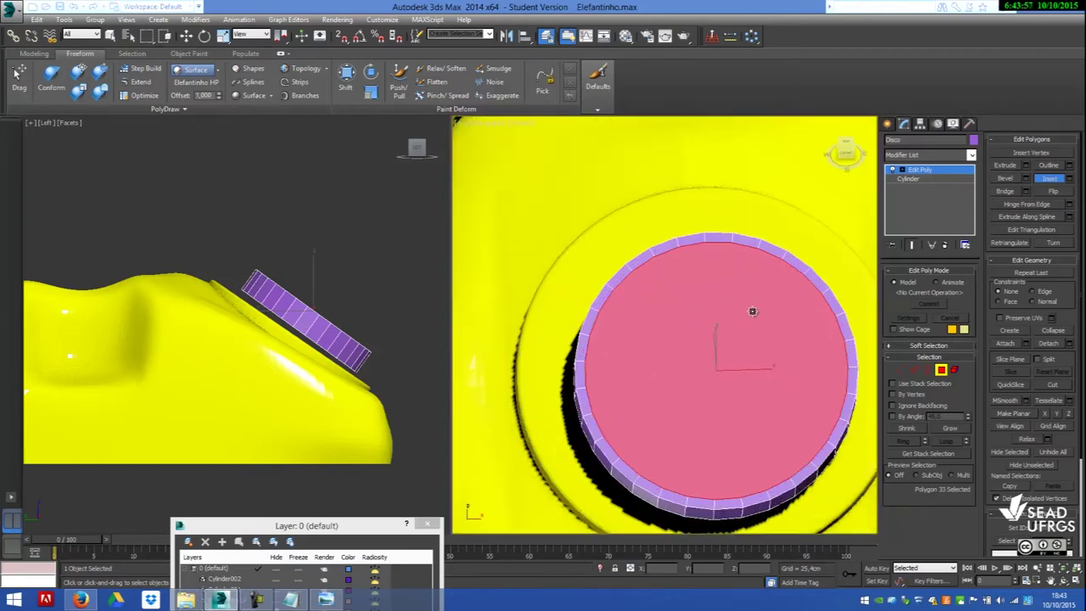
{"action": "left_click_drag", "start_coordinate": [743, 322], "coordinate": [714, 367]}
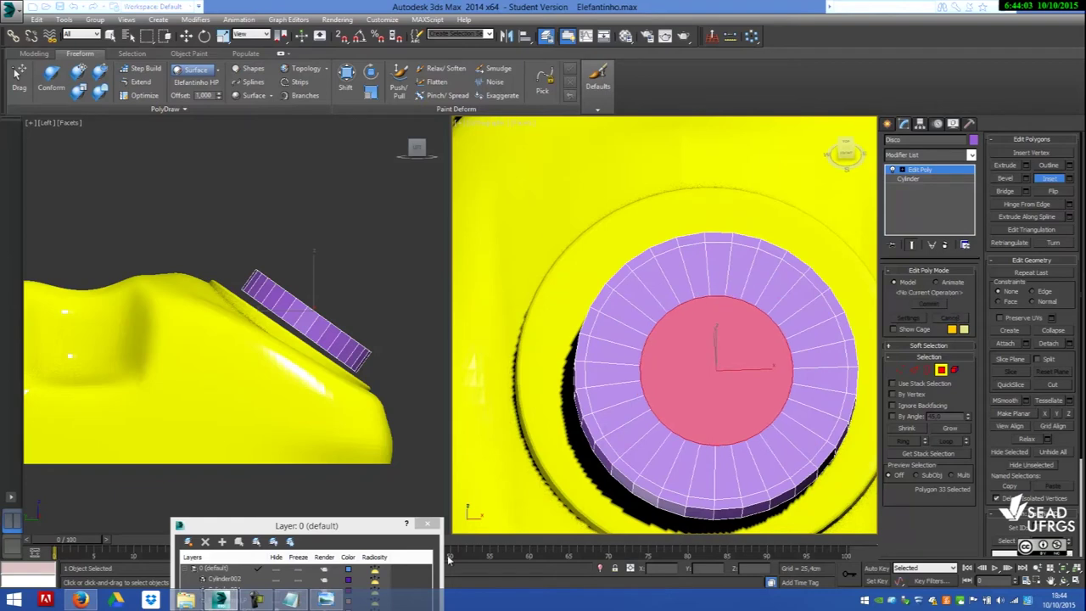
- Deepen the inset so a small centre face sits inside a broad outer ring
{"action": "left_click", "coordinate": [328, 602]}
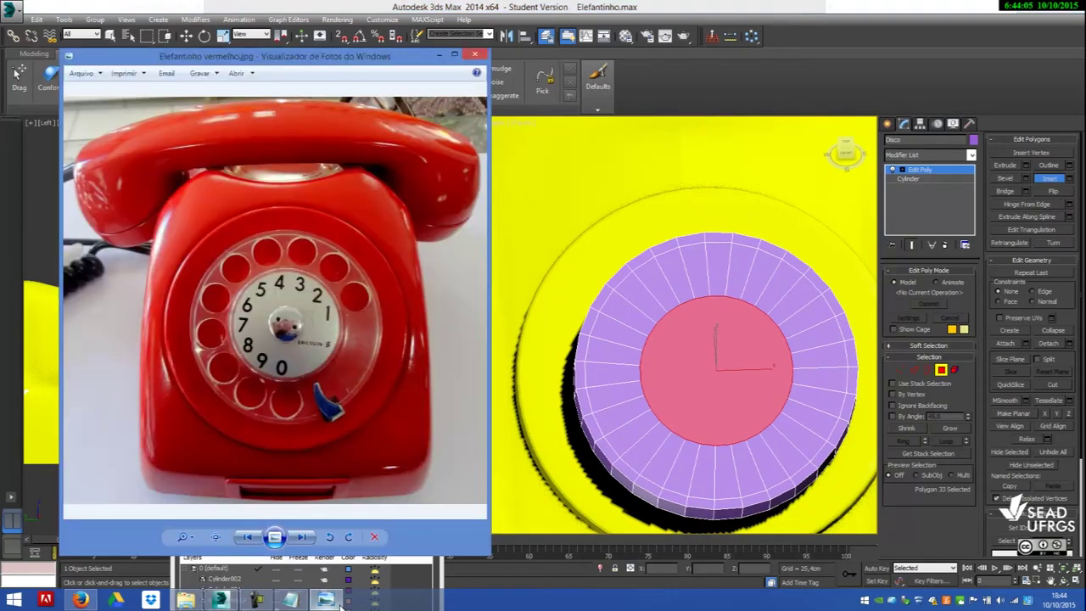
{"action": "left_click", "coordinate": [342, 604]}
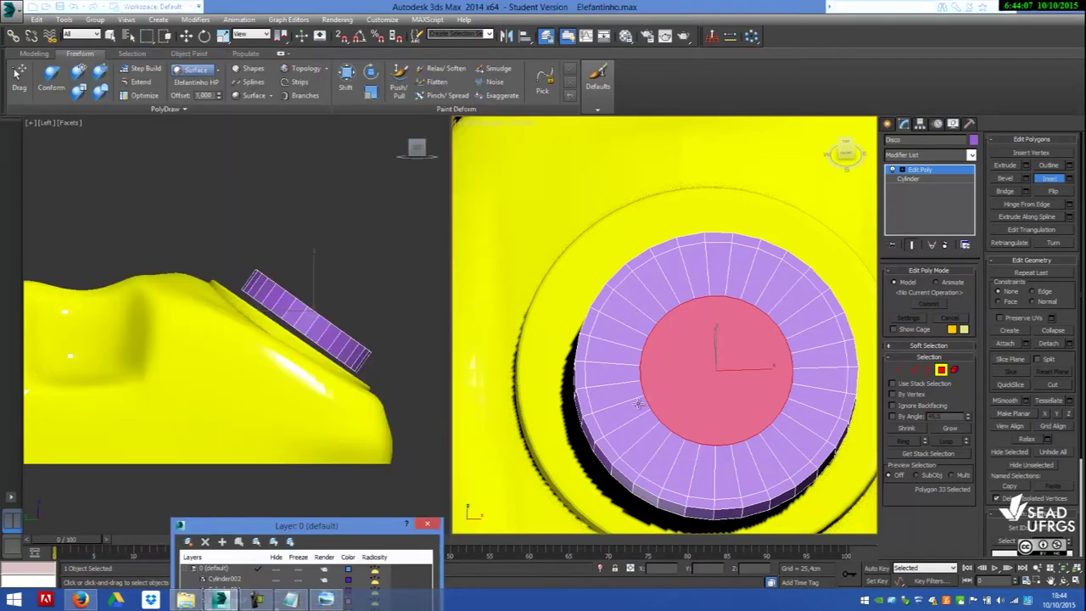
{"action": "left_click_drag", "start_coordinate": [734, 316], "coordinate": [734, 319]}
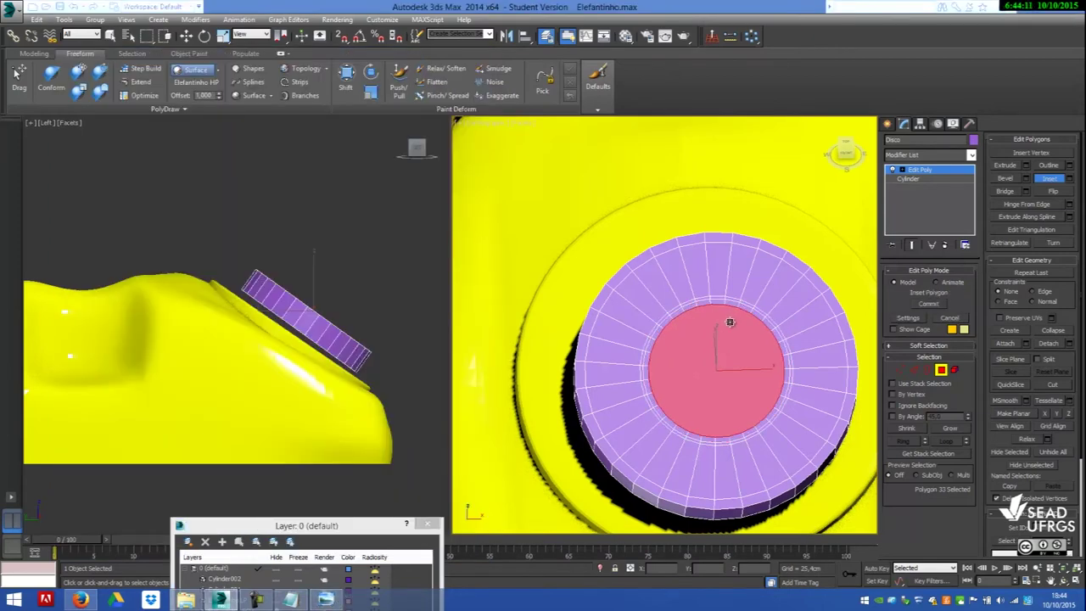
{"action": "left_click_drag", "start_coordinate": [734, 318], "coordinate": [735, 316]}
{"action": "key", "text": "q"}
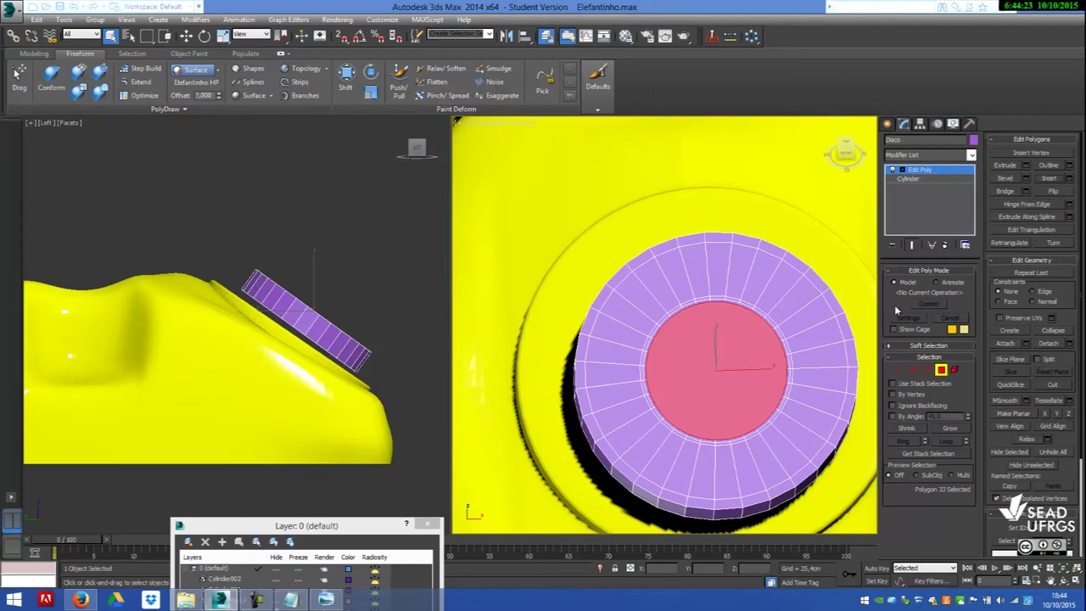
{"action": "left_click", "coordinate": [915, 371]}
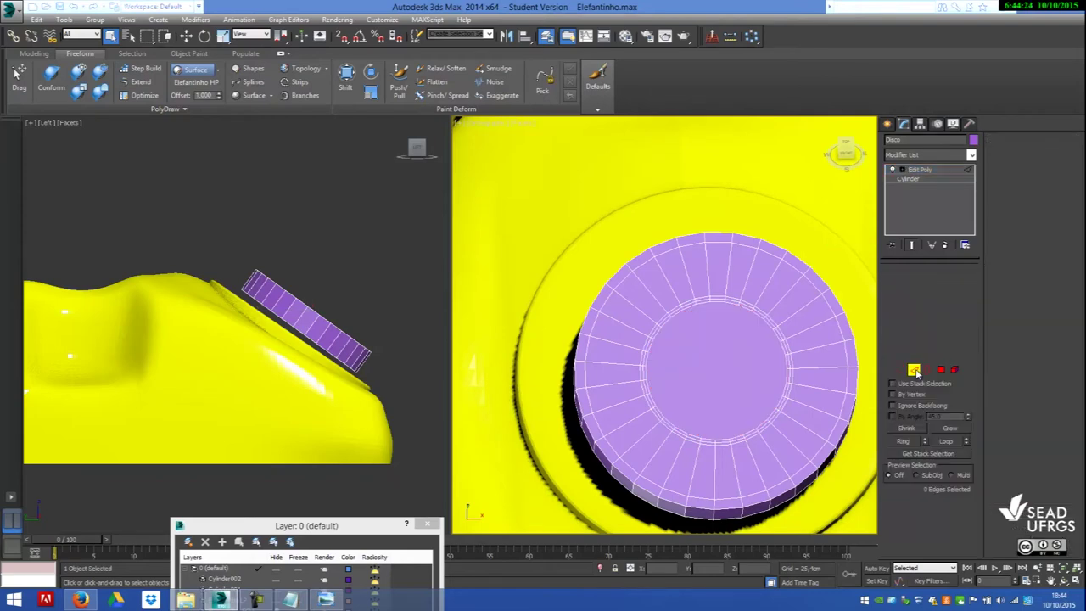
- Select the ring of radial edges in Disco's band and connect them with a new concentric edge loop
{"action": "left_click", "coordinate": [806, 311]}
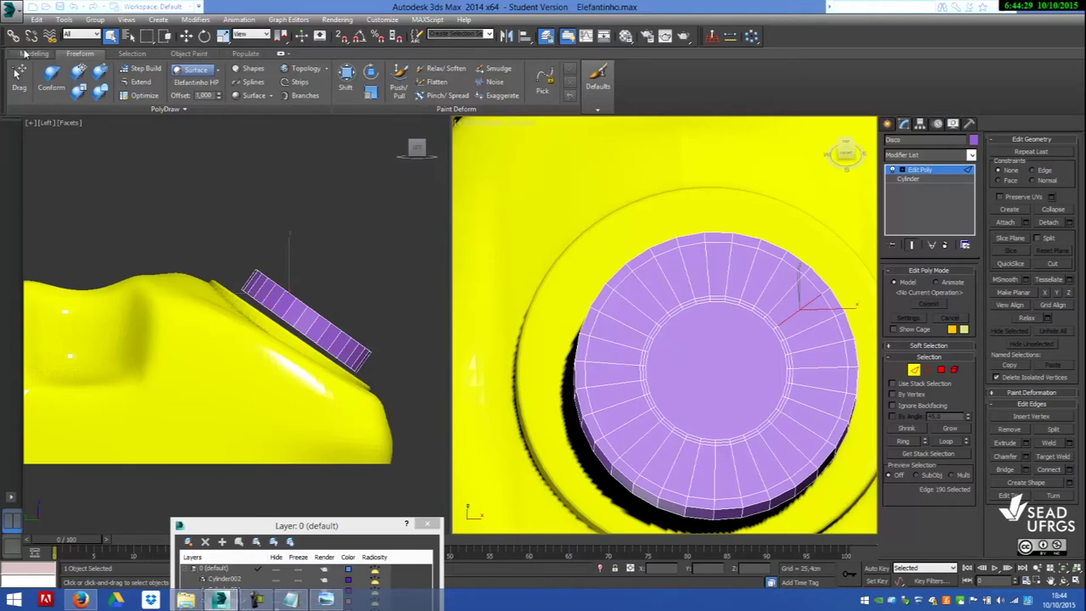
{"action": "left_click", "coordinate": [32, 54]}
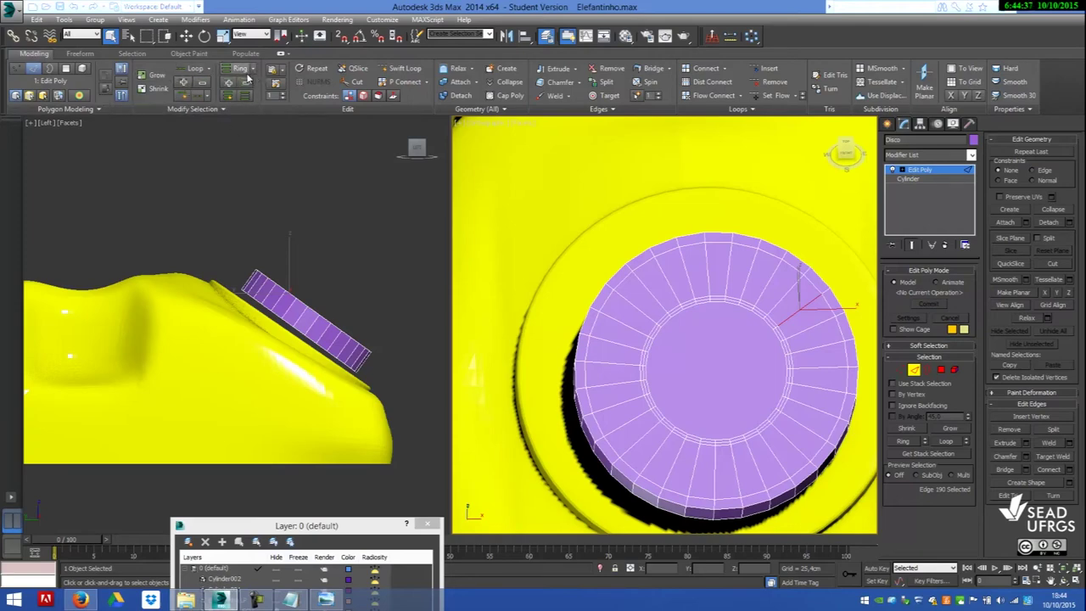
{"action": "mouse_move", "coordinate": [240, 69]}
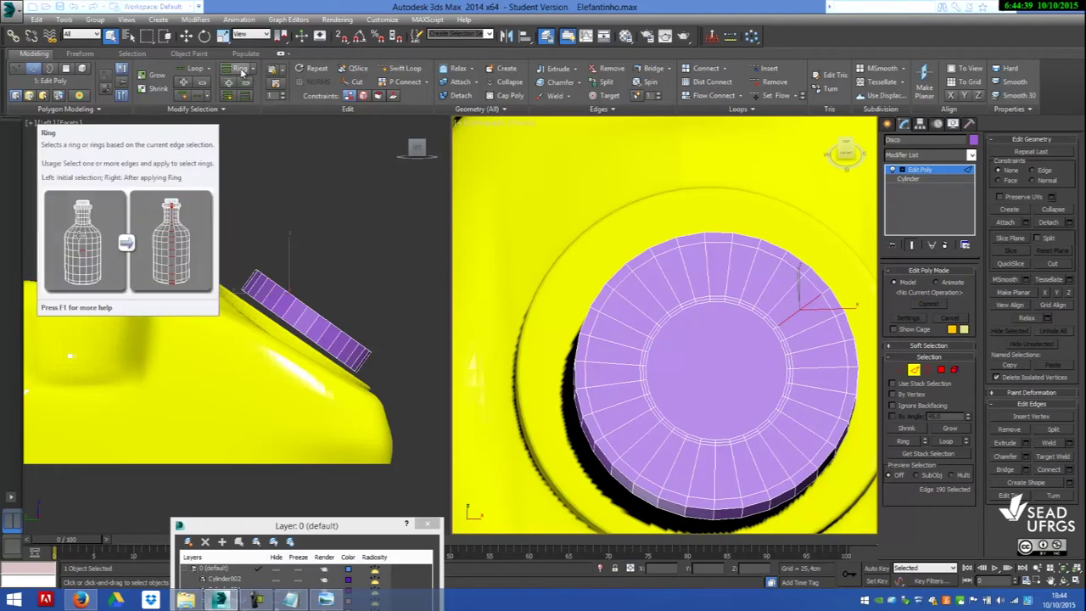
{"action": "left_click", "coordinate": [242, 68]}
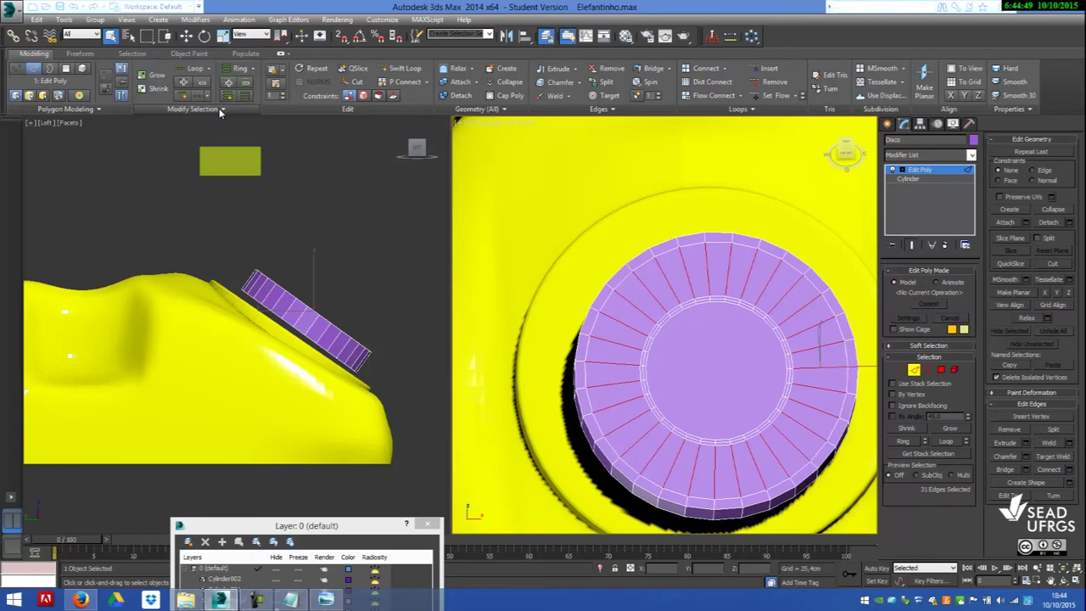
{"action": "left_click", "coordinate": [221, 110]}
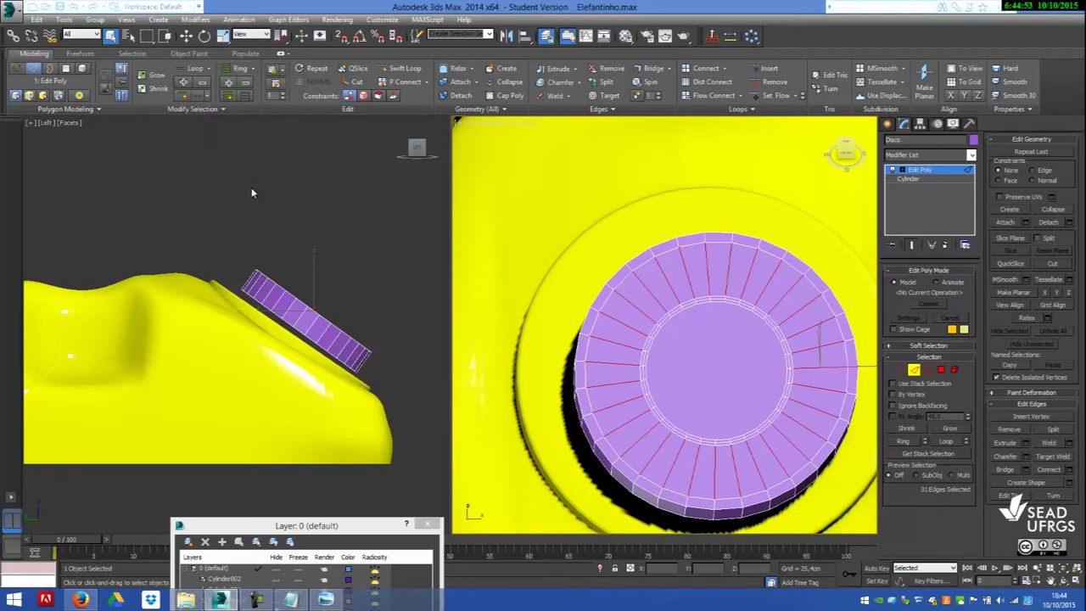
{"action": "left_click", "coordinate": [222, 109]}
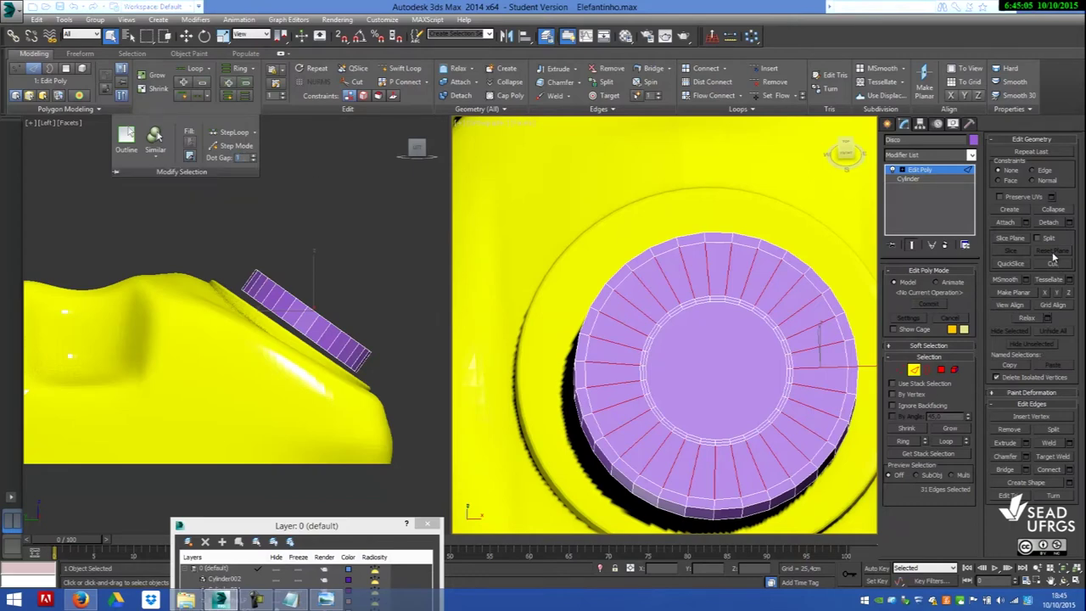
{"action": "left_click", "coordinate": [1068, 475]}
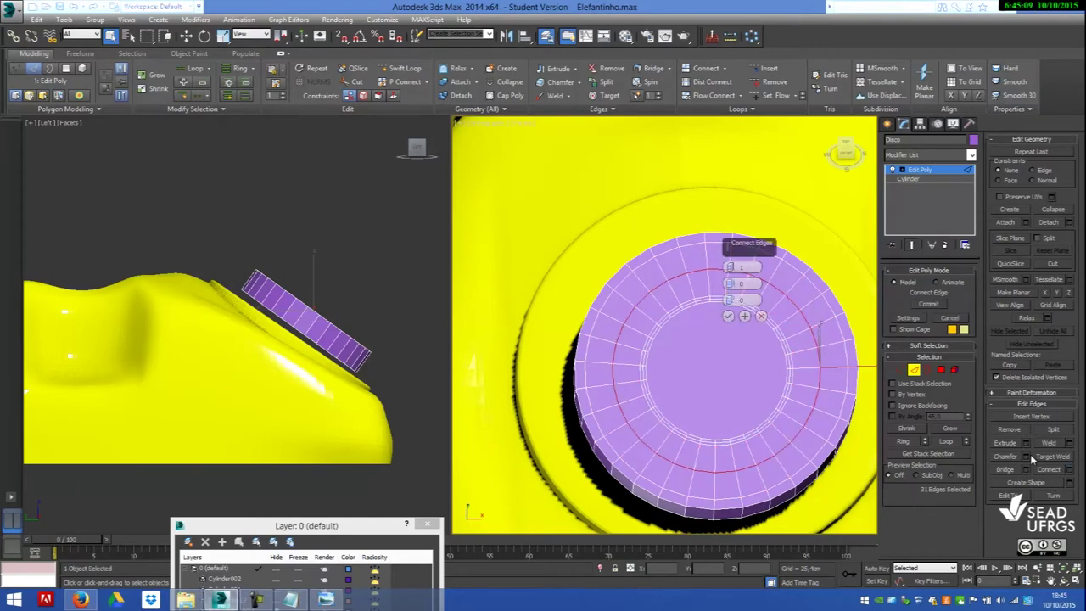
{"action": "left_click", "coordinate": [729, 317]}
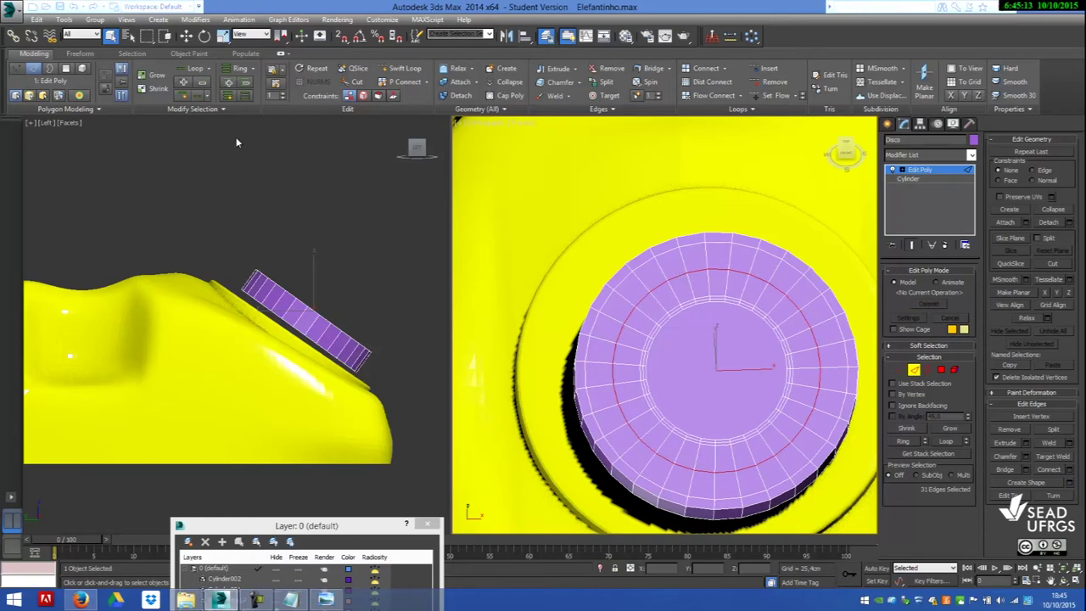
{"action": "left_click", "coordinate": [226, 109]}
- Select every other edge around the disc's middle ring with Dot Loop and remove them
{"action": "left_click", "coordinate": [694, 272]}
{"action": "left_click", "coordinate": [677, 276], "text": "ctrl"}
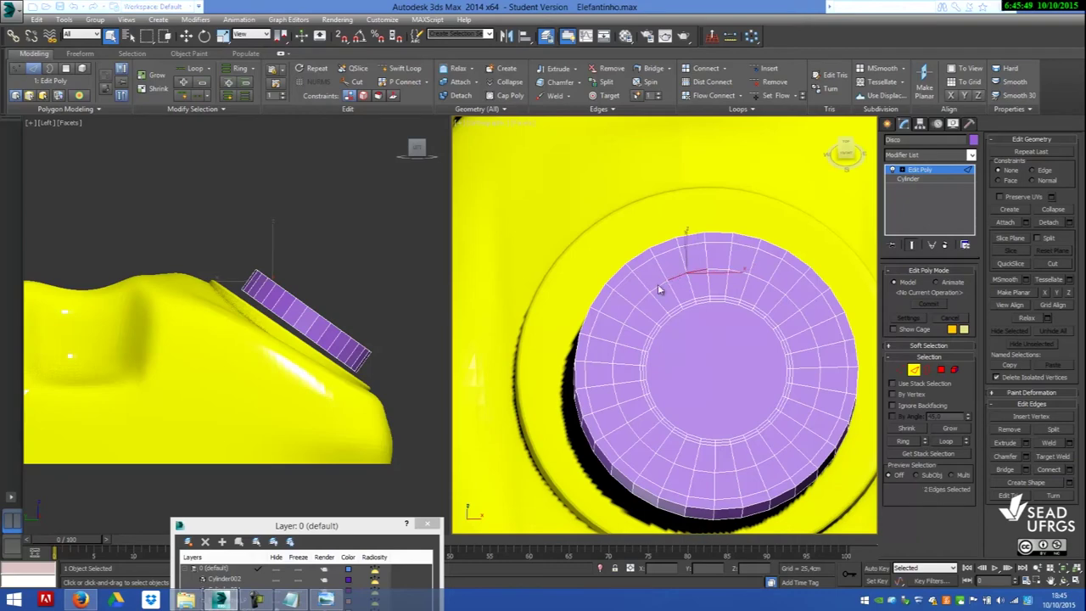
{"action": "left_click", "coordinate": [216, 116]}
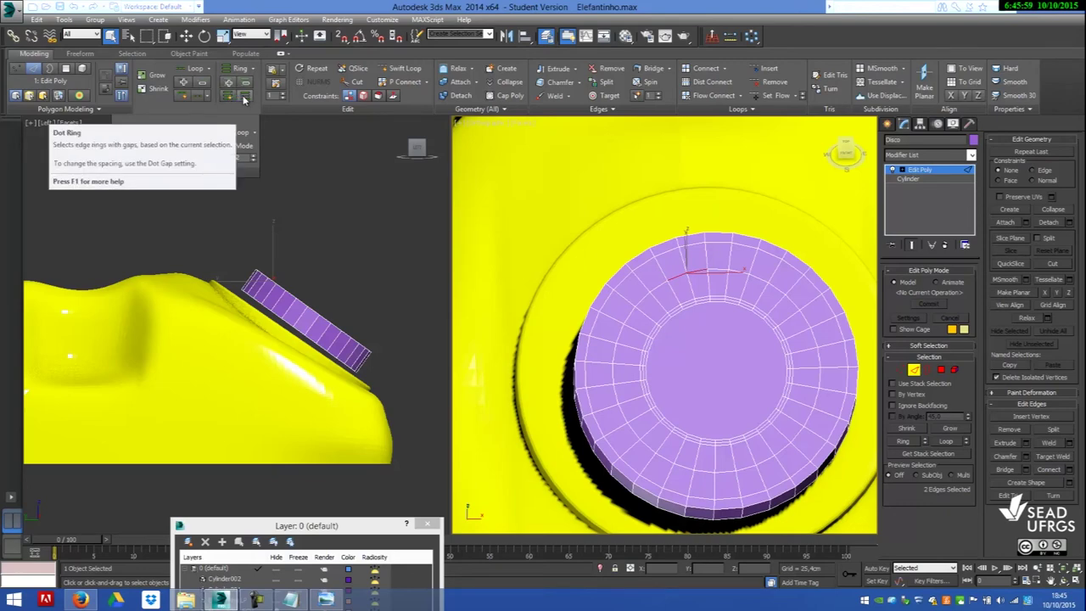
{"action": "left_click", "coordinate": [245, 97]}
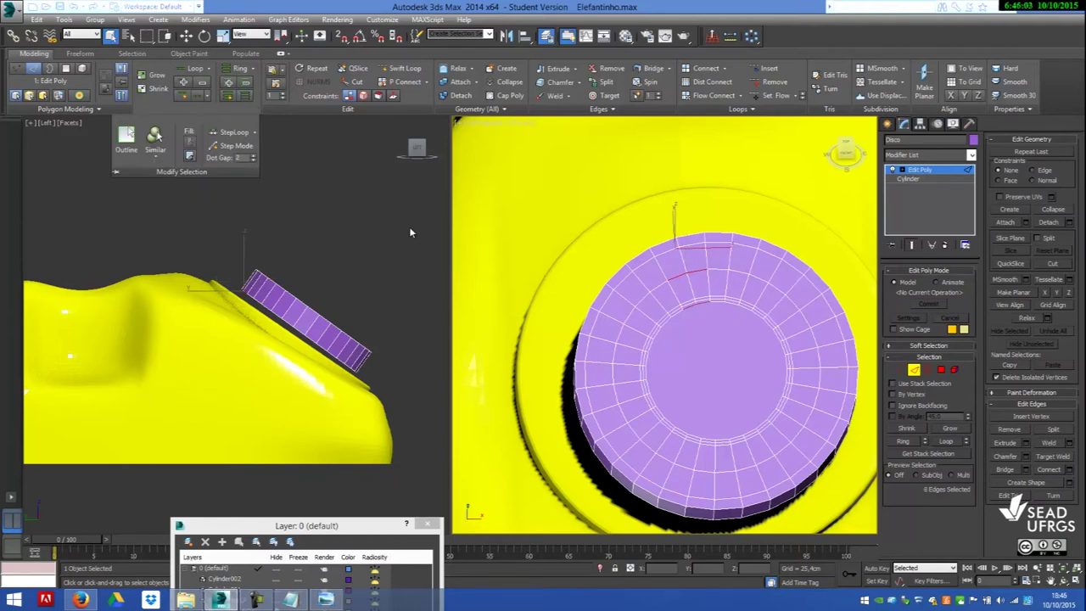
{"action": "left_click", "coordinate": [700, 272]}
{"action": "left_click", "coordinate": [681, 276], "text": "ctrl"}
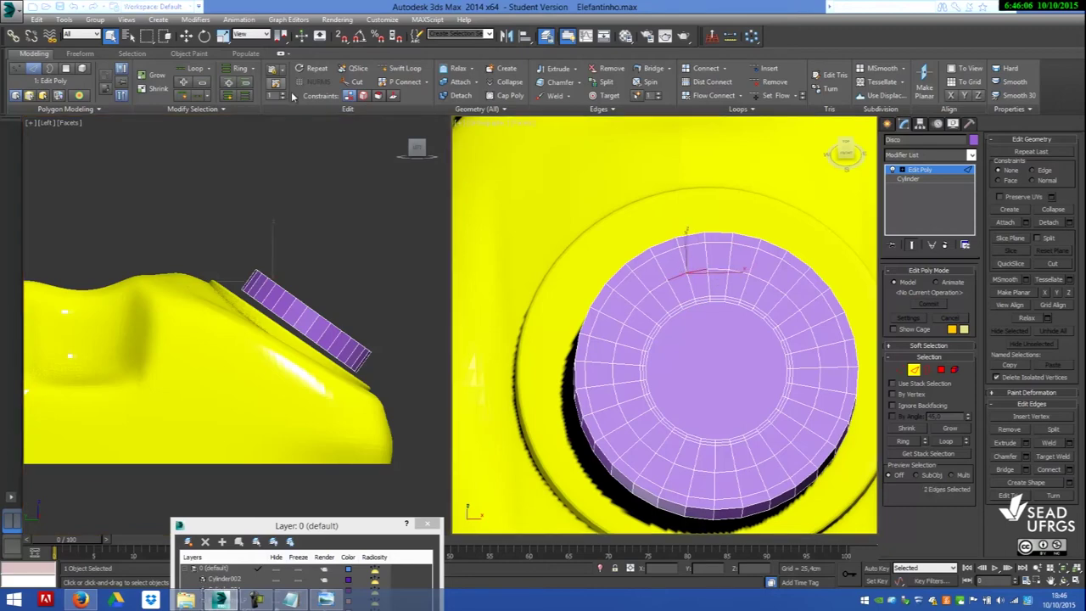
{"action": "left_click", "coordinate": [249, 108]}
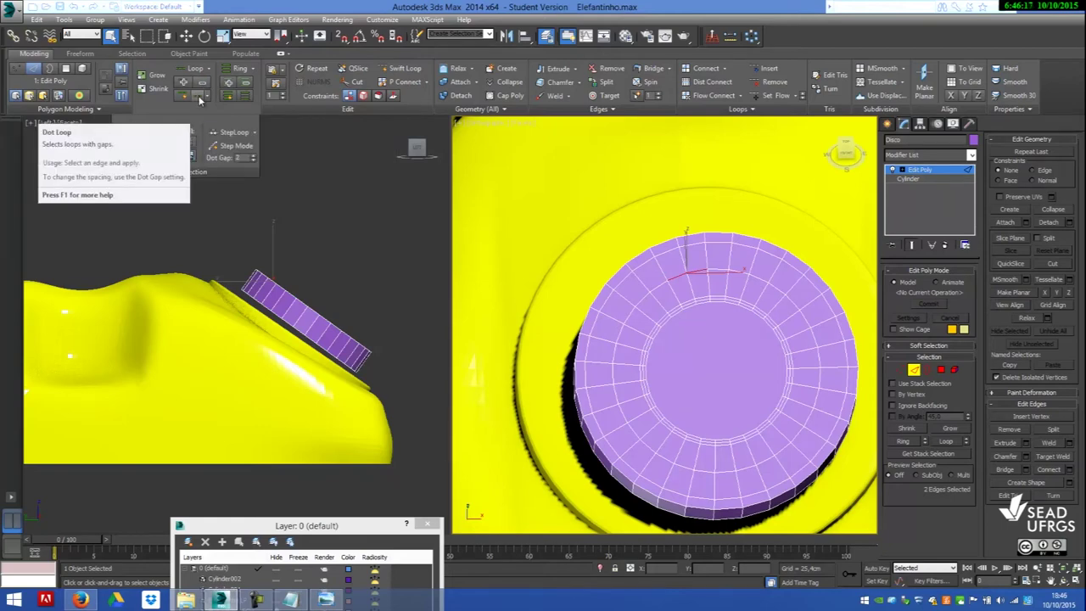
{"action": "left_click", "coordinate": [200, 97]}
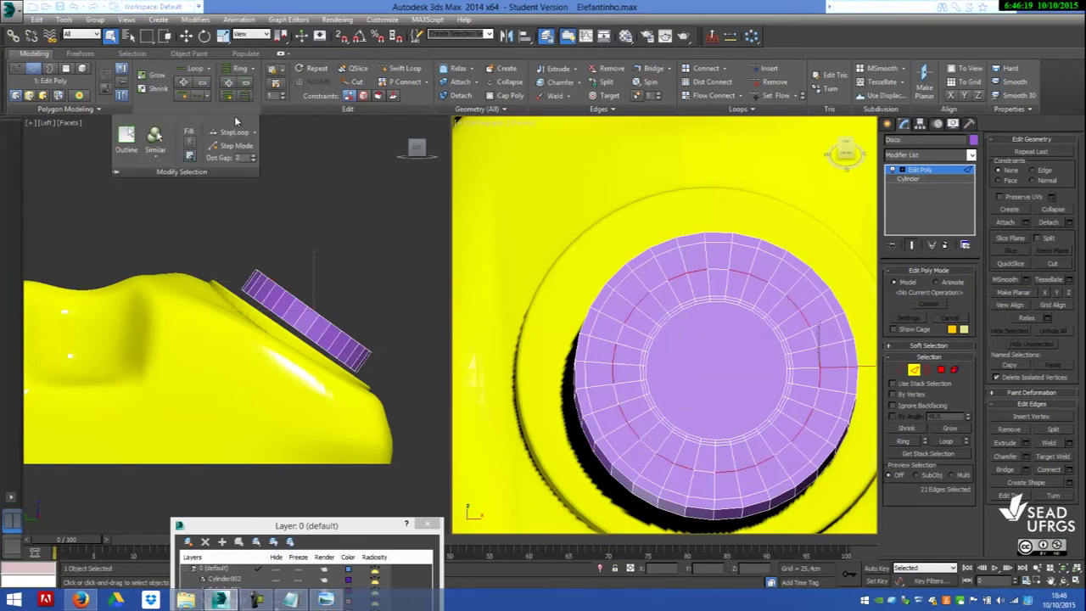
{"action": "left_click", "coordinate": [1053, 210]}
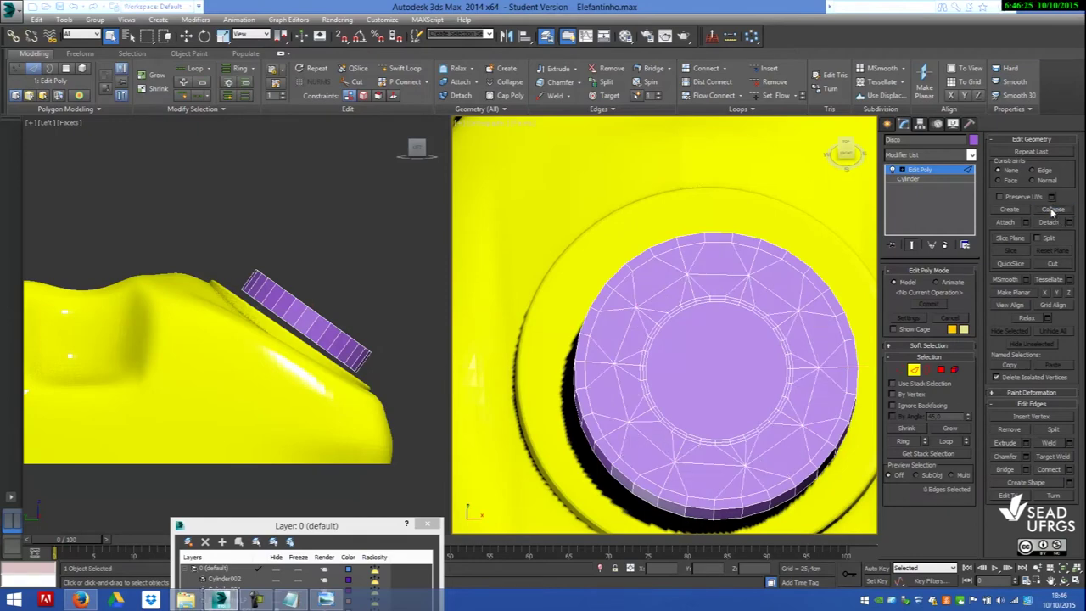
{"action": "left_click", "coordinate": [912, 370]}
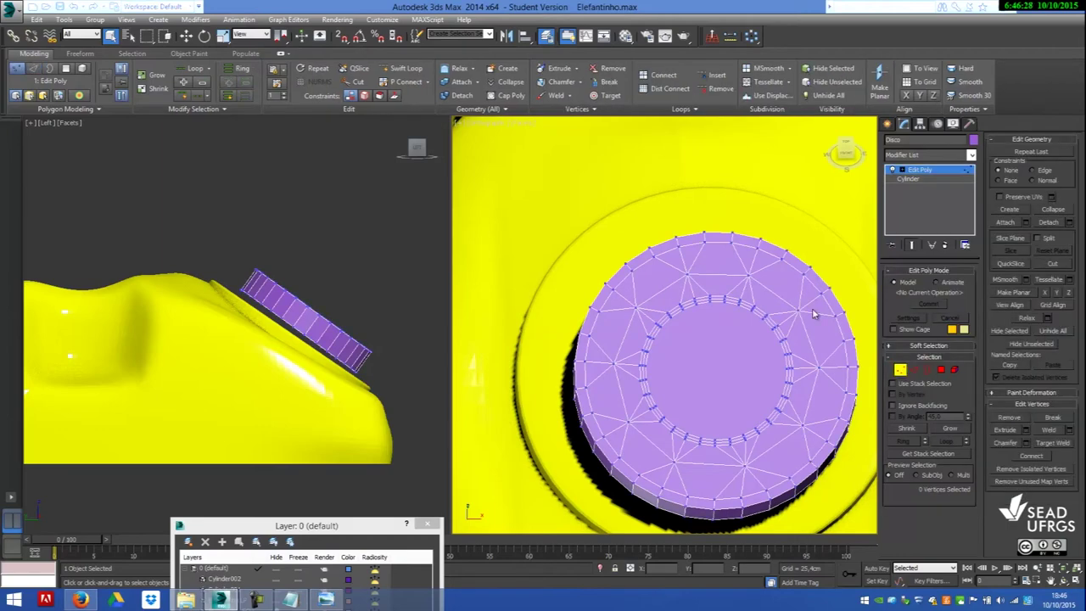
- Select one vertex on the disc's top together with all similar vertices
{"action": "left_click", "coordinate": [747, 274]}
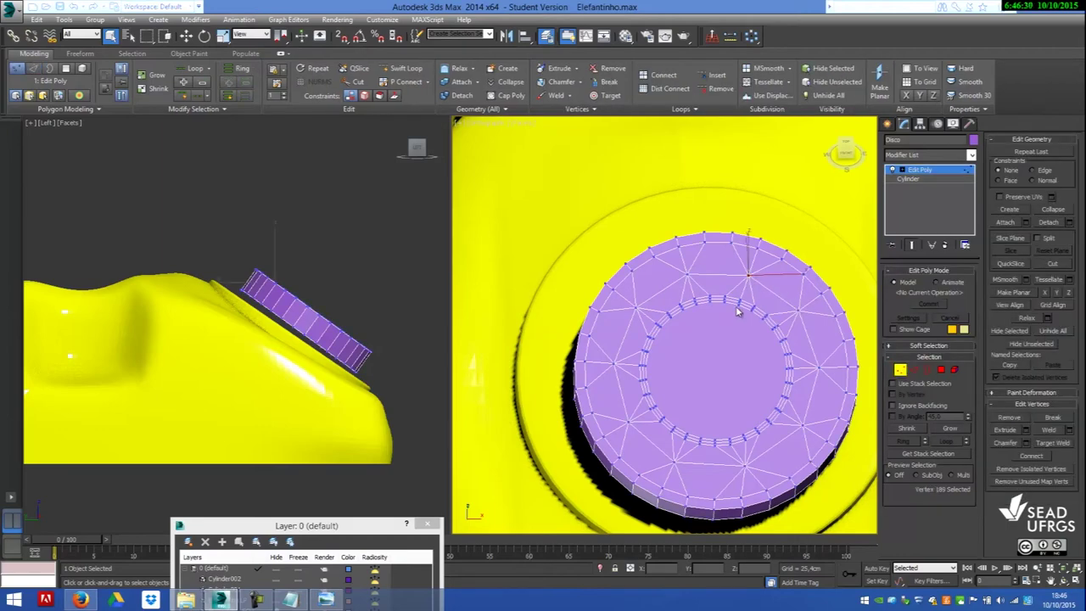
{"action": "left_click", "coordinate": [224, 111]}
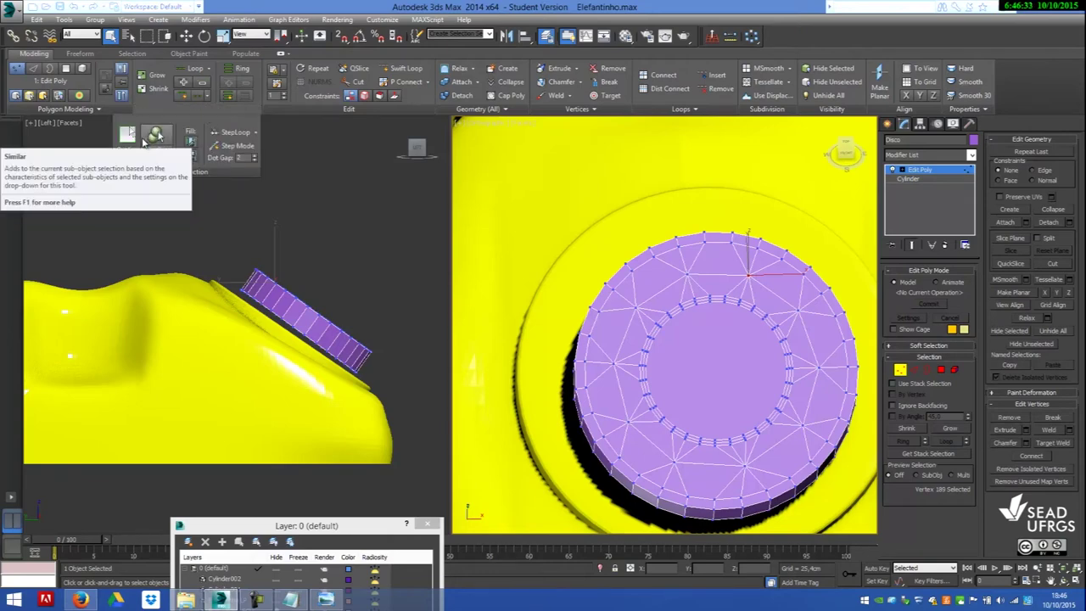
{"action": "left_click", "coordinate": [156, 137]}
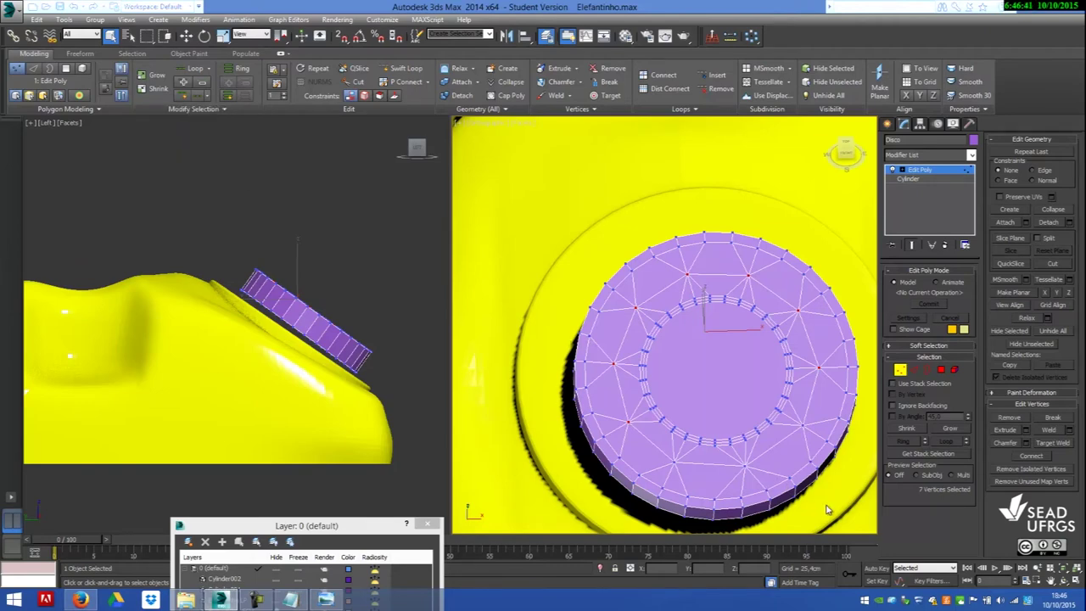
- Refine the selection to ten evenly spaced finger-hole vertices by adding and dropping strays
{"action": "left_click", "coordinate": [673, 462], "text": "ctrl"}
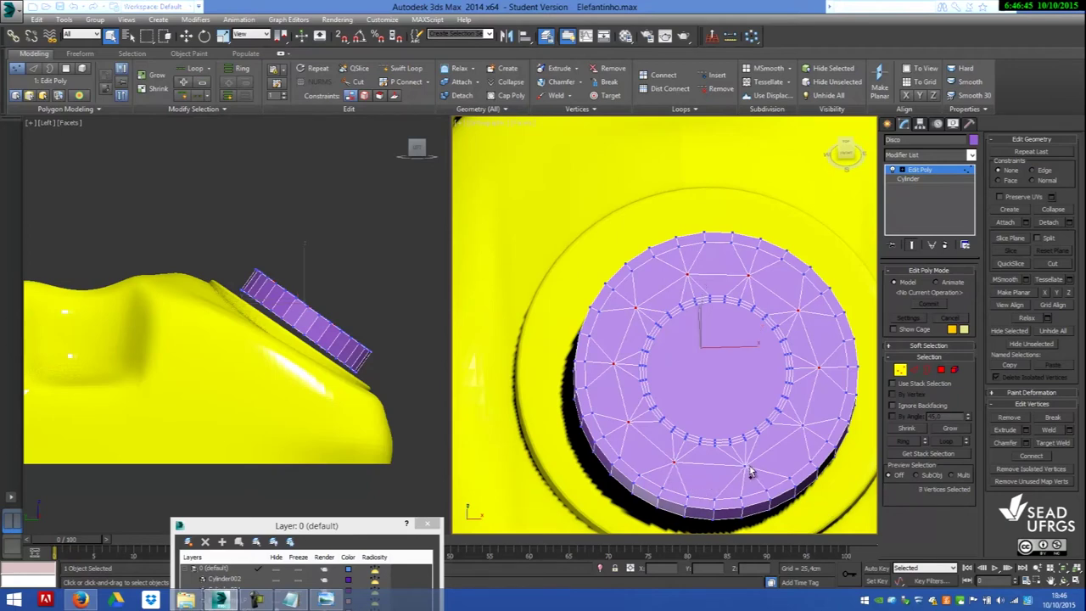
{"action": "left_click", "coordinate": [744, 466], "text": "ctrl"}
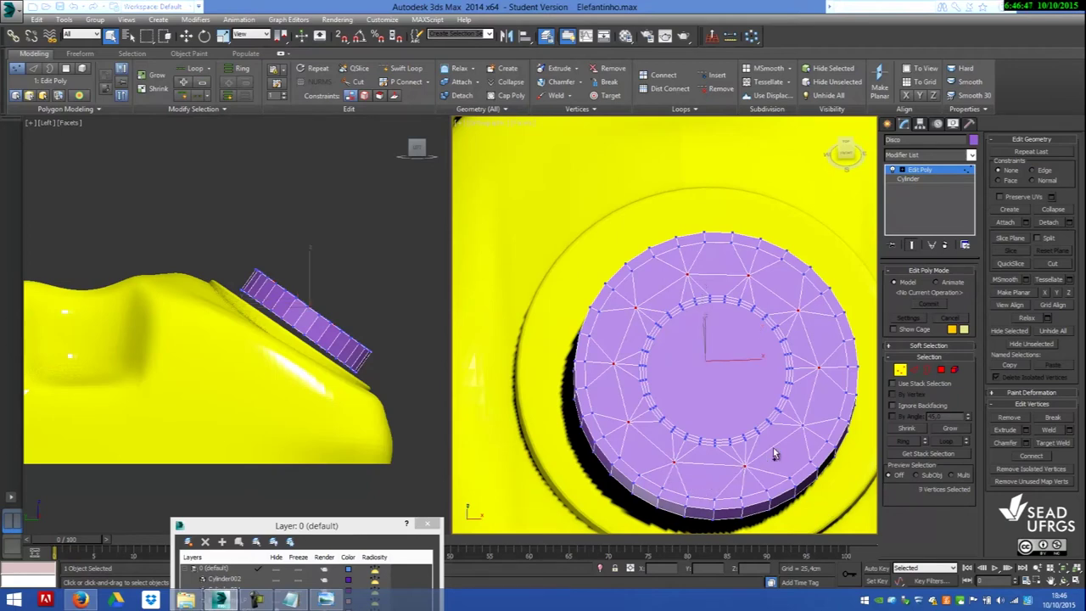
{"action": "left_click", "coordinate": [802, 425], "text": "ctrl"}
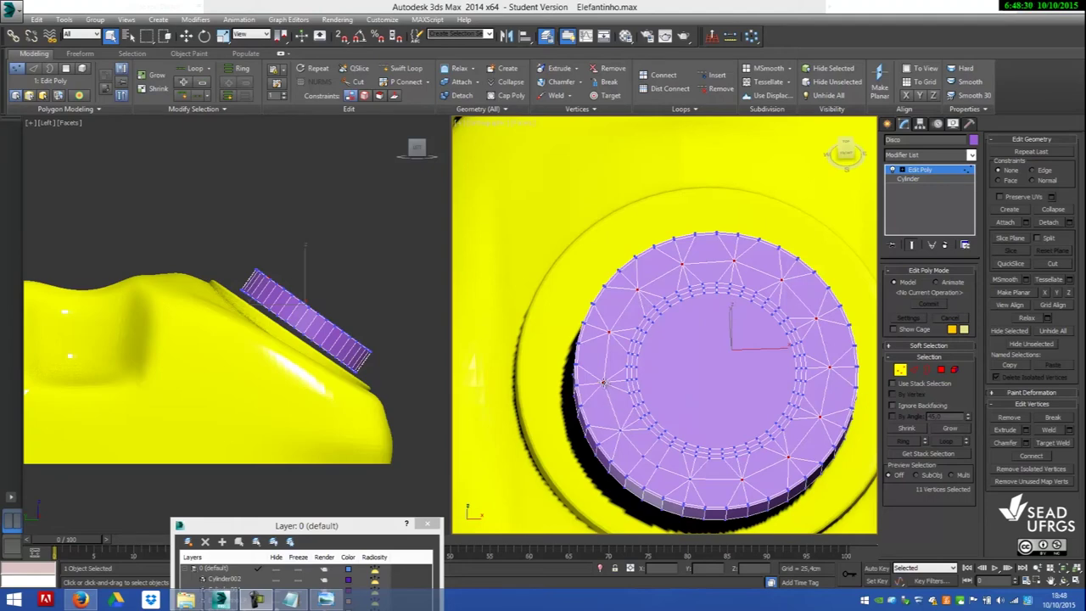
{"action": "left_click", "coordinate": [742, 477], "text": "alt"}
{"action": "left_click", "coordinate": [606, 385], "text": "alt"}
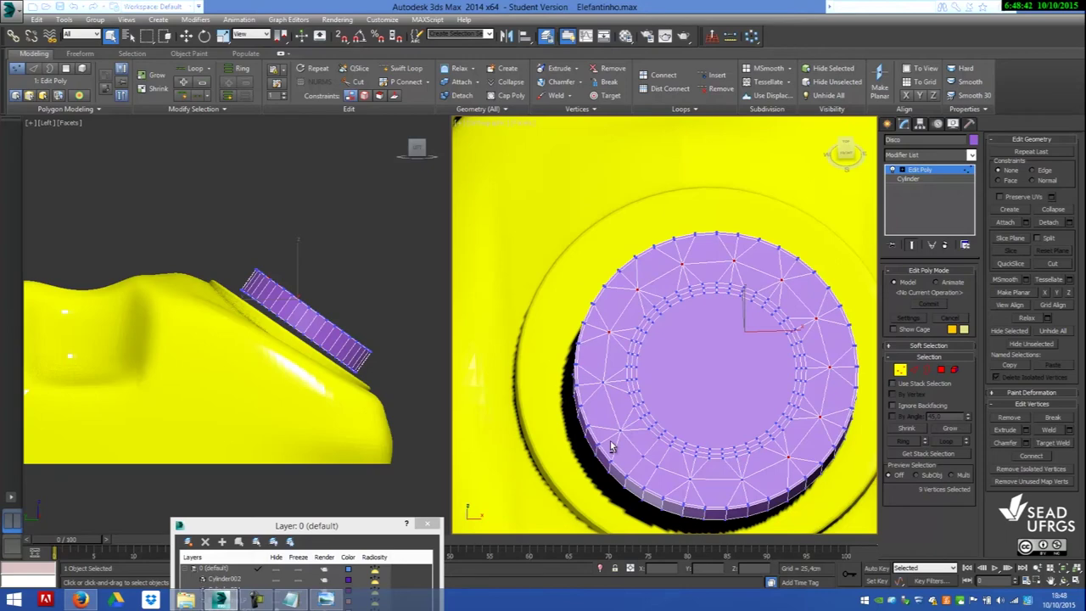
{"action": "left_click", "coordinate": [602, 386], "text": "ctrl"}
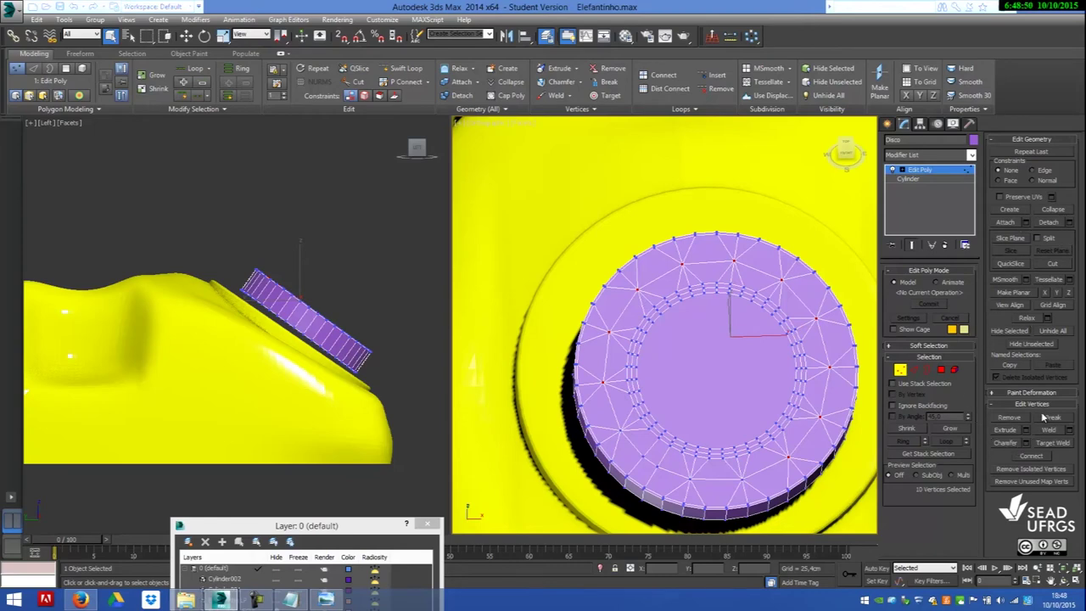
{"action": "left_click", "coordinate": [1006, 443]}
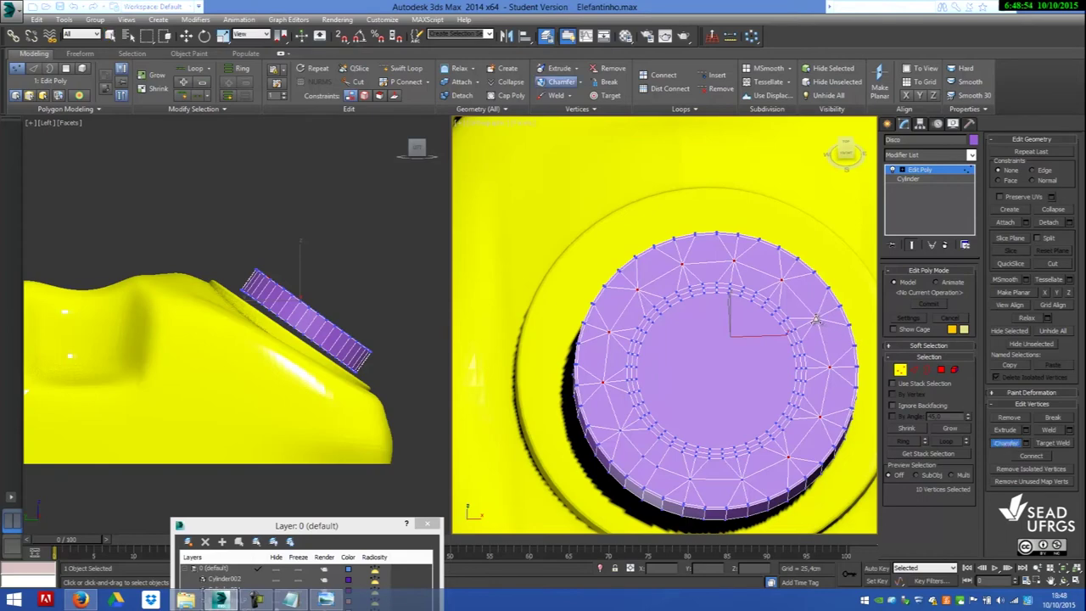
- Chamfer the ten selected vertices into small finger-hole polygons, checking the red telephone reference photo
{"action": "left_click_drag", "start_coordinate": [816, 320], "coordinate": [825, 302]}
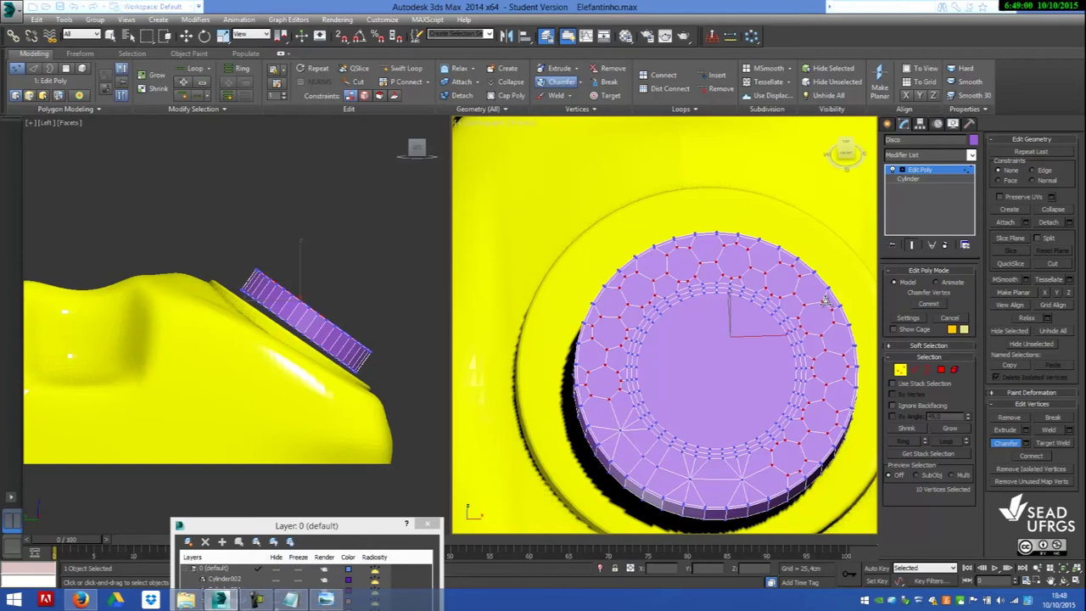
{"action": "left_click_drag", "start_coordinate": [825, 302], "coordinate": [824, 299]}
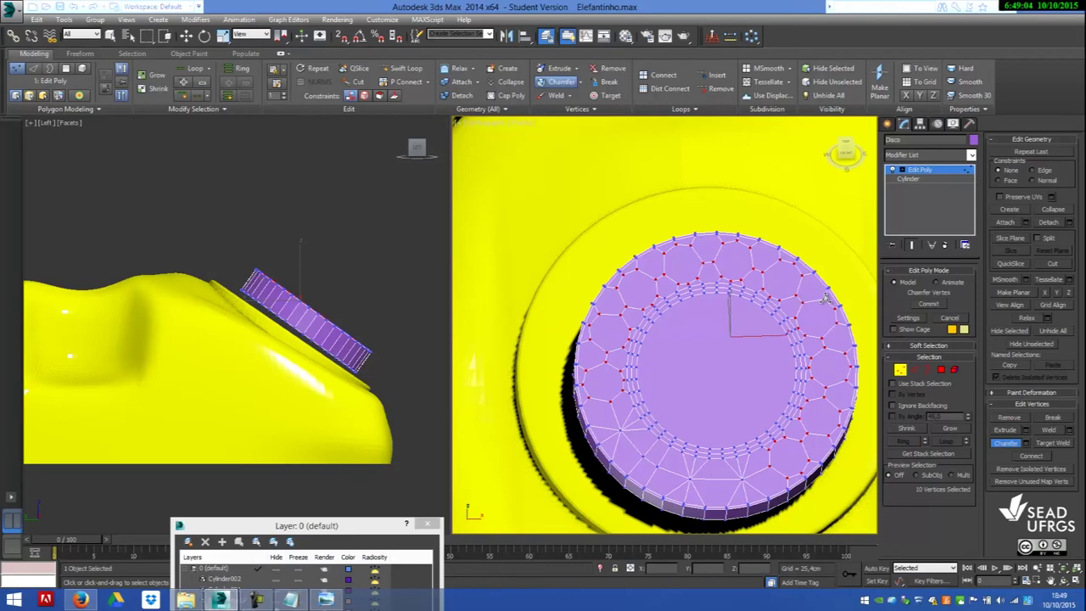
{"action": "left_click_drag", "start_coordinate": [825, 299], "coordinate": [825, 301]}
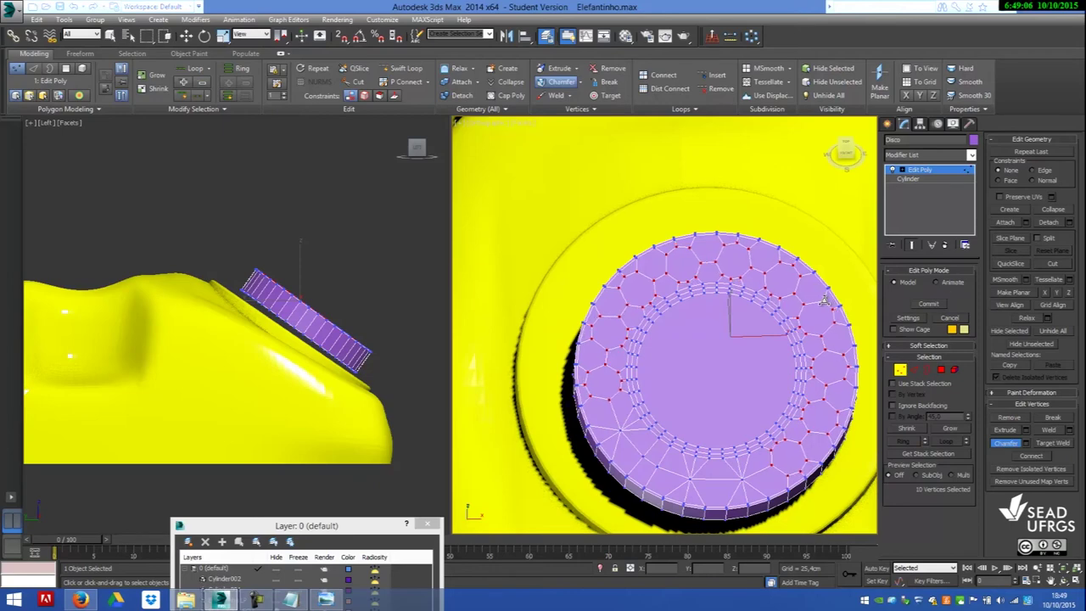
{"action": "left_click", "coordinate": [326, 600]}
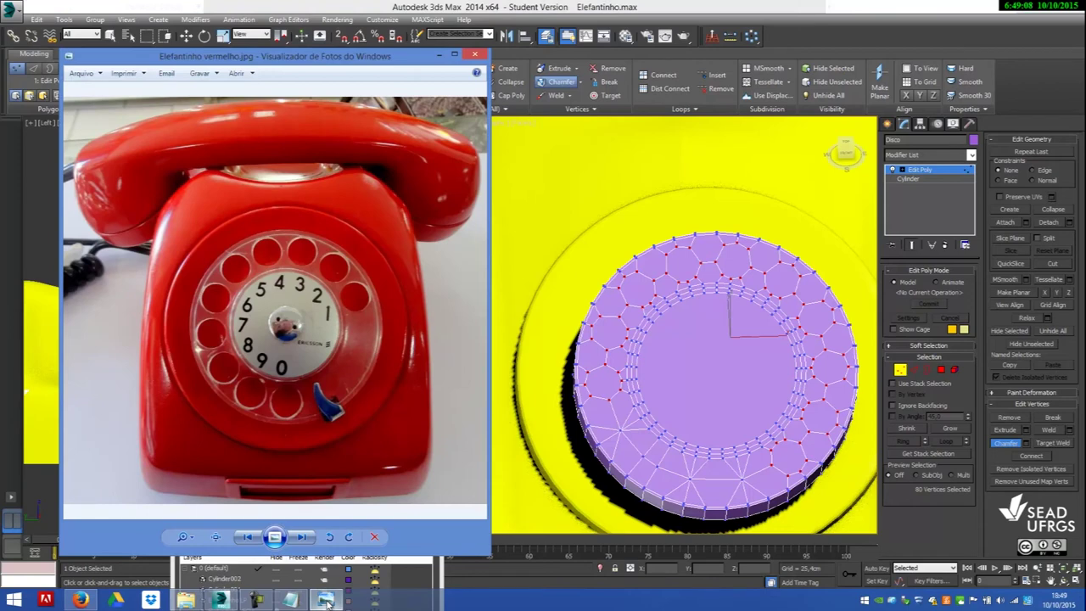
{"action": "left_click", "coordinate": [326, 600]}
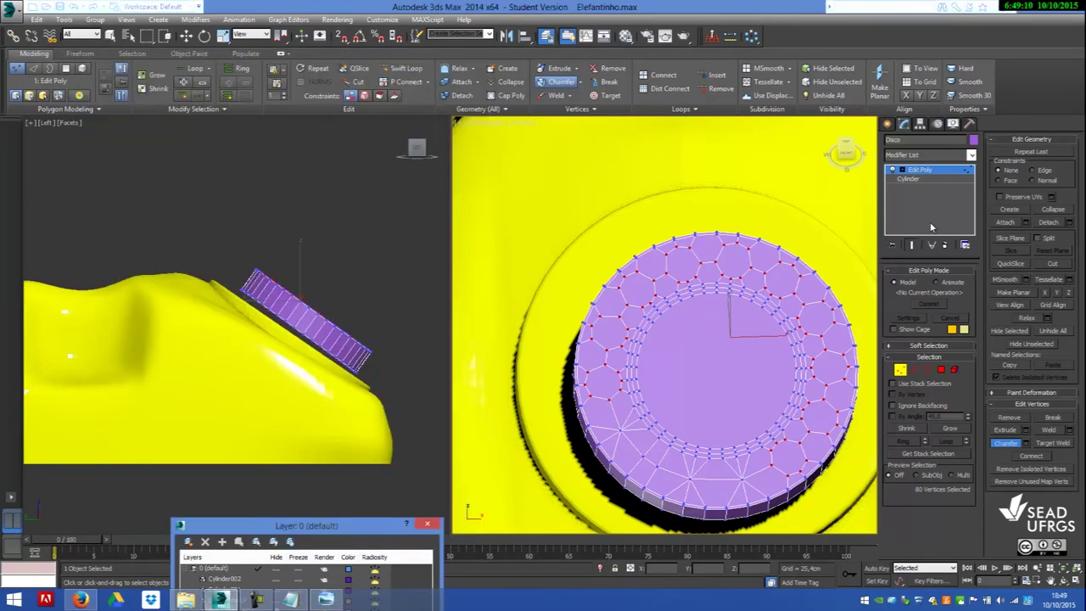
{"action": "left_click", "coordinate": [941, 370]}
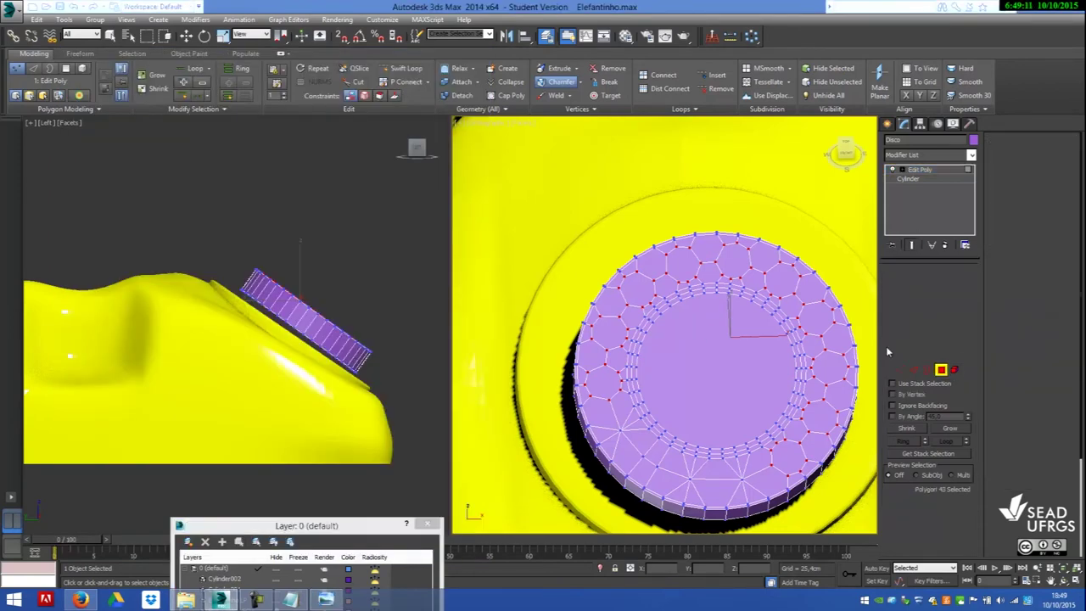
- Select all ten octagonal hole faces using Similar and inset them slightly
{"action": "left_click", "coordinate": [816, 320]}
{"action": "left_click", "coordinate": [208, 108]}
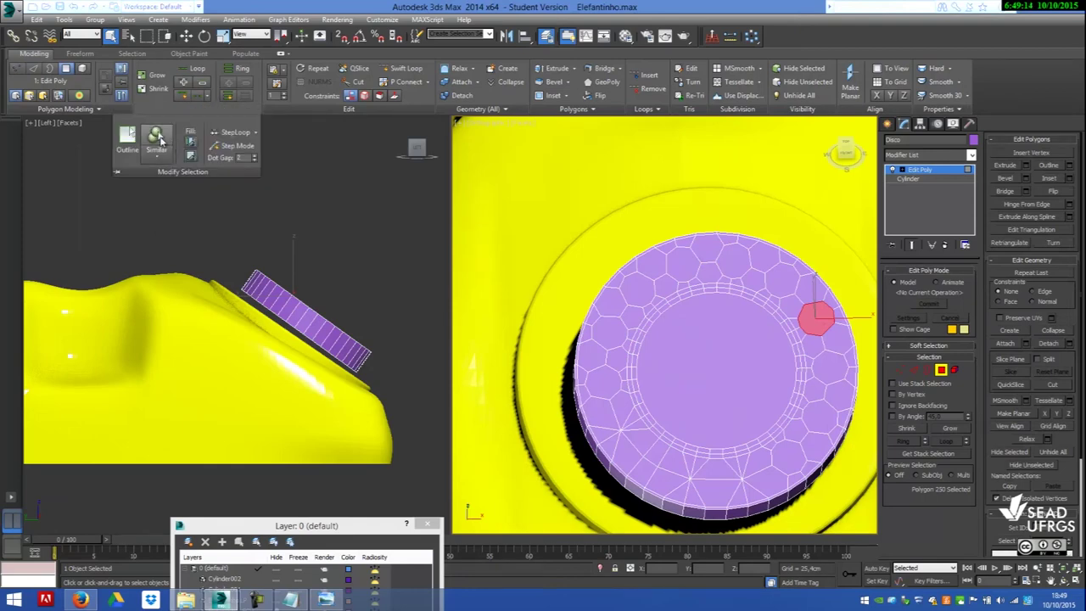
{"action": "left_click", "coordinate": [158, 138]}
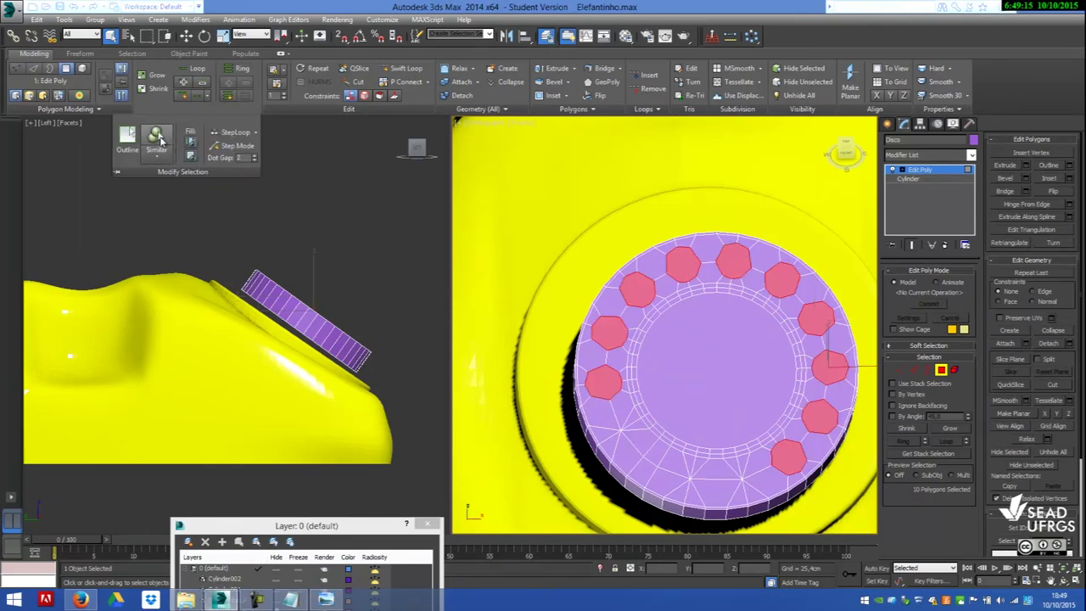
{"action": "left_click", "coordinate": [1050, 179]}
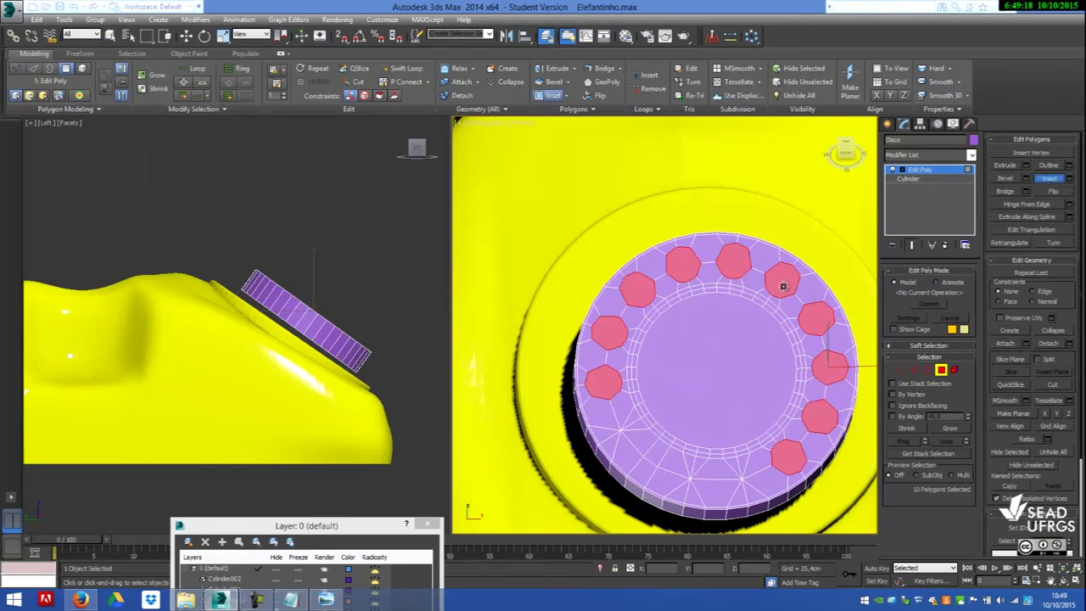
{"action": "left_click_drag", "start_coordinate": [788, 269], "coordinate": [787, 269]}
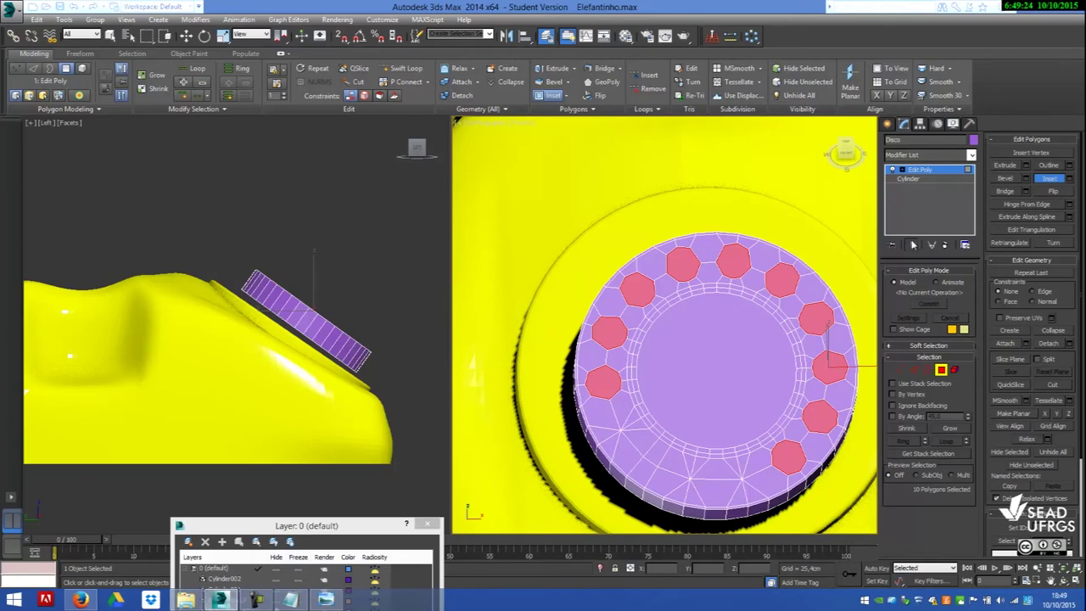
{"action": "left_click", "coordinate": [1010, 179]}
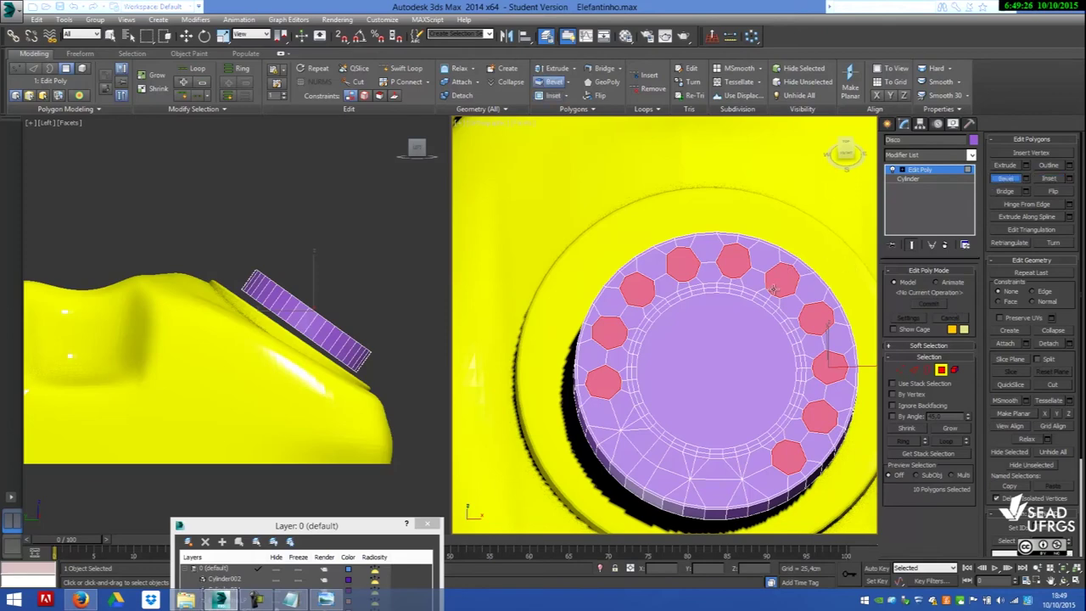
- Tilt and zoom the view, try bevelling the hole faces inward, then cancel to check the photo
{"action": "mouse_move", "coordinate": [746, 361]}
{"action": "middle_mouse_down", "text": "alt"}
{"action": "mouse_move", "coordinate": [732, 335]}
{"action": "mouse_move", "coordinate": [751, 342]}
{"action": "middle_mouse_up", "text": "alt"}
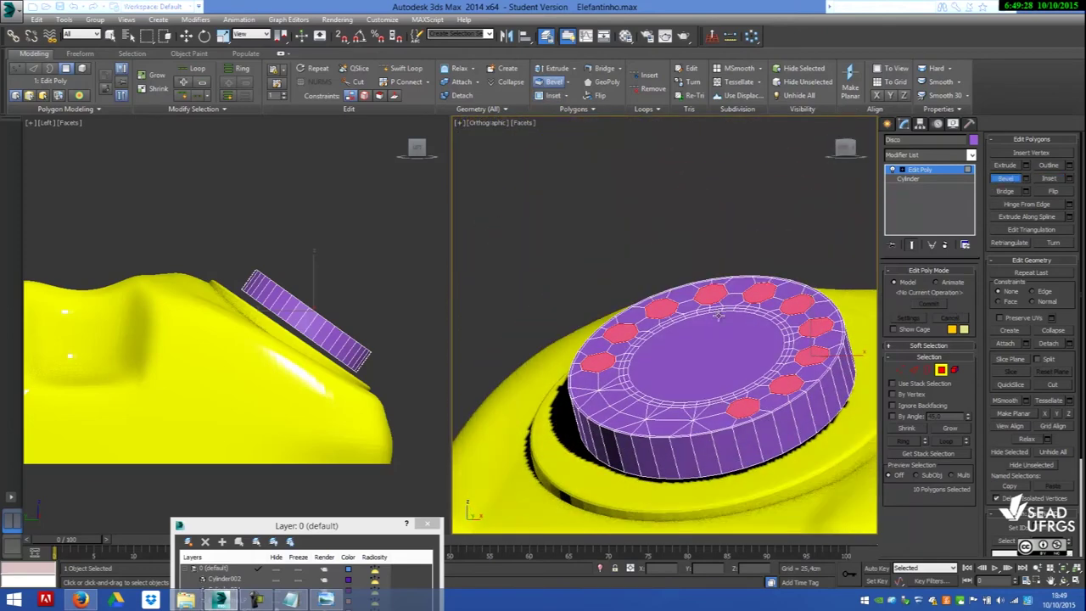
{"action": "scroll", "coordinate": [732, 337], "scroll_direction": "up", "scroll_amount": 1}
{"action": "scroll", "coordinate": [729, 333], "scroll_direction": "up", "scroll_amount": 3}
{"action": "scroll", "coordinate": [729, 332], "scroll_direction": "up", "scroll_amount": 2}
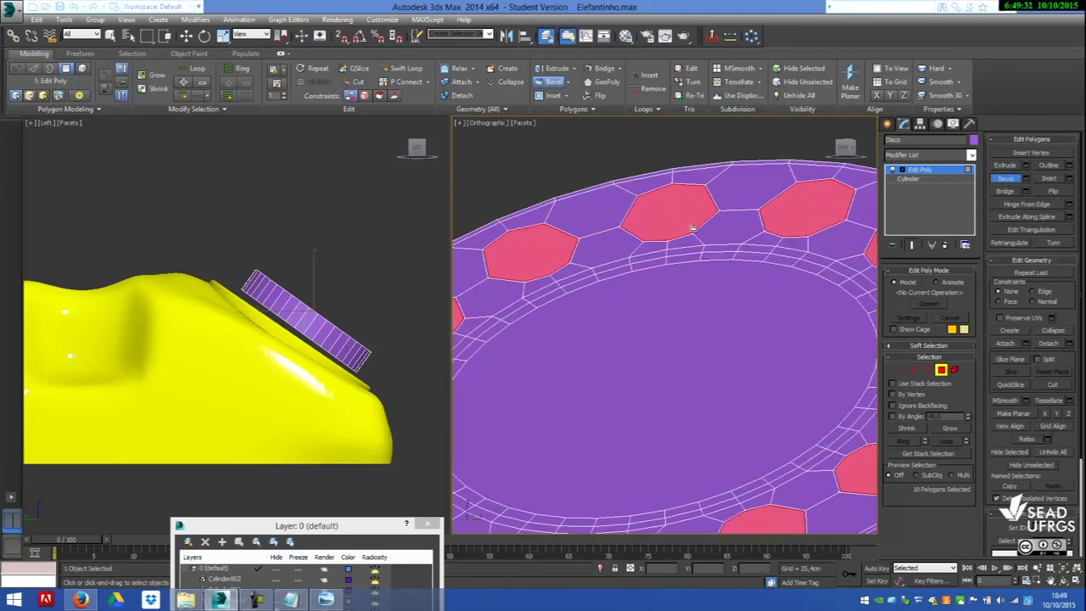
{"action": "left_click_drag", "start_coordinate": [682, 197], "coordinate": [695, 303]}
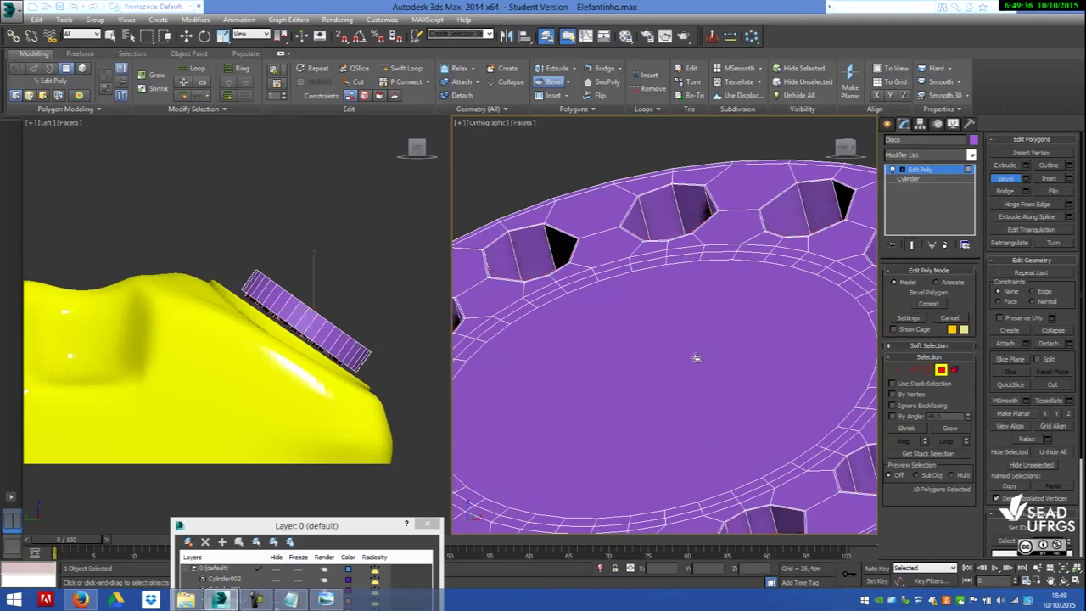
{"action": "right_click", "coordinate": [678, 252]}
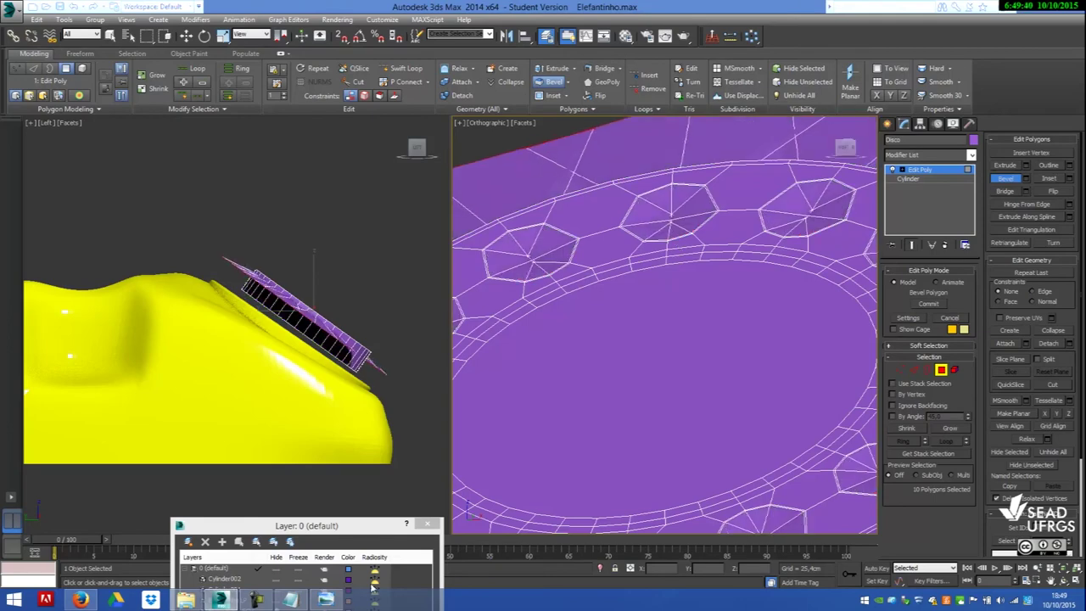
{"action": "left_click", "coordinate": [326, 600]}
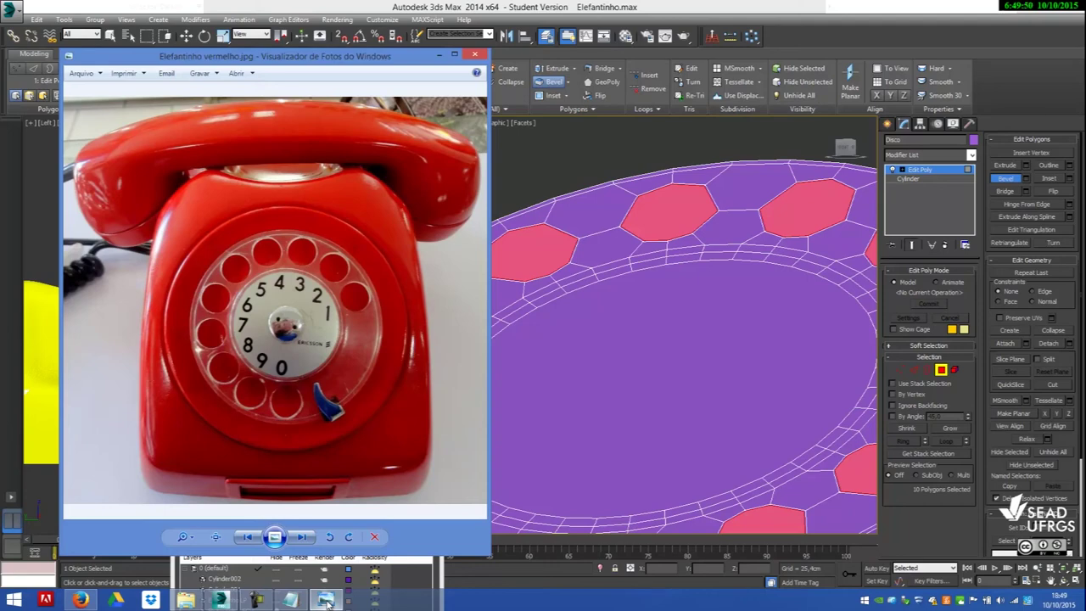
{"action": "left_click", "coordinate": [327, 601]}
- Bevel the ten hole faces deep into the dial and delete their bottoms to open the holes
{"action": "left_click_drag", "start_coordinate": [669, 213], "coordinate": [674, 264]}
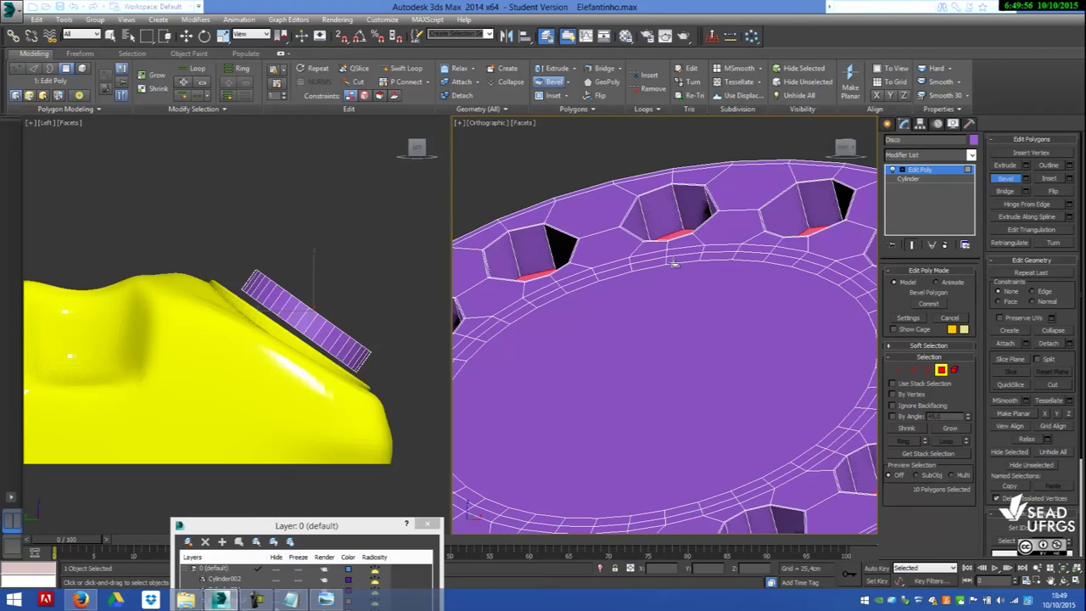
{"action": "left_click", "coordinate": [674, 264]}
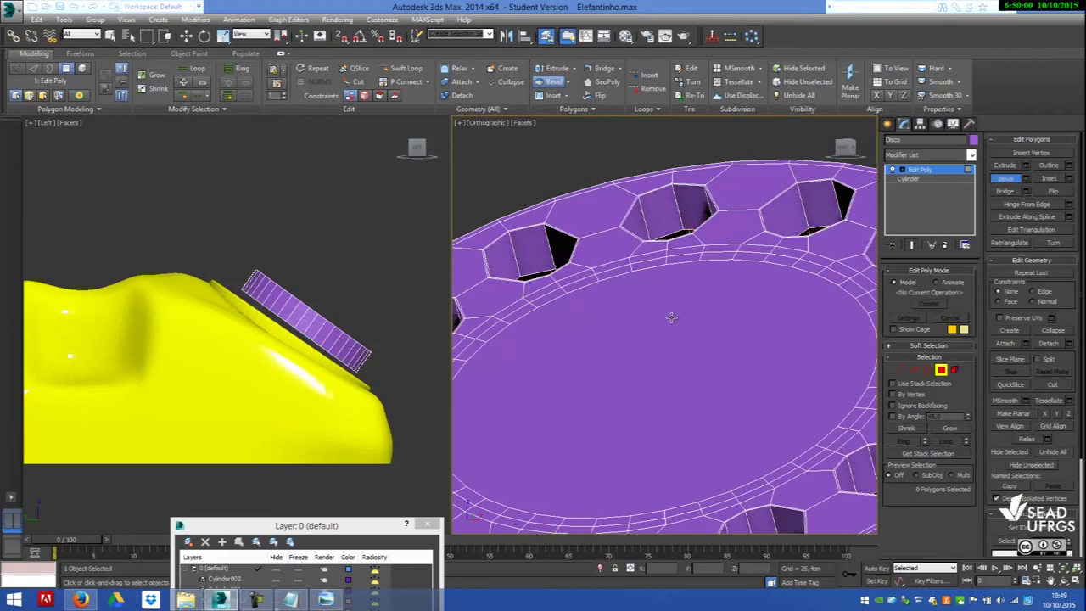
{"action": "mouse_move", "coordinate": [674, 328]}
{"action": "middle_mouse_down", "text": "alt"}
{"action": "mouse_move", "coordinate": [749, 345]}
{"action": "mouse_move", "coordinate": [698, 368]}
{"action": "middle_mouse_up", "text": "alt"}
{"action": "scroll", "coordinate": [675, 332], "scroll_direction": "down", "scroll_amount": 3}
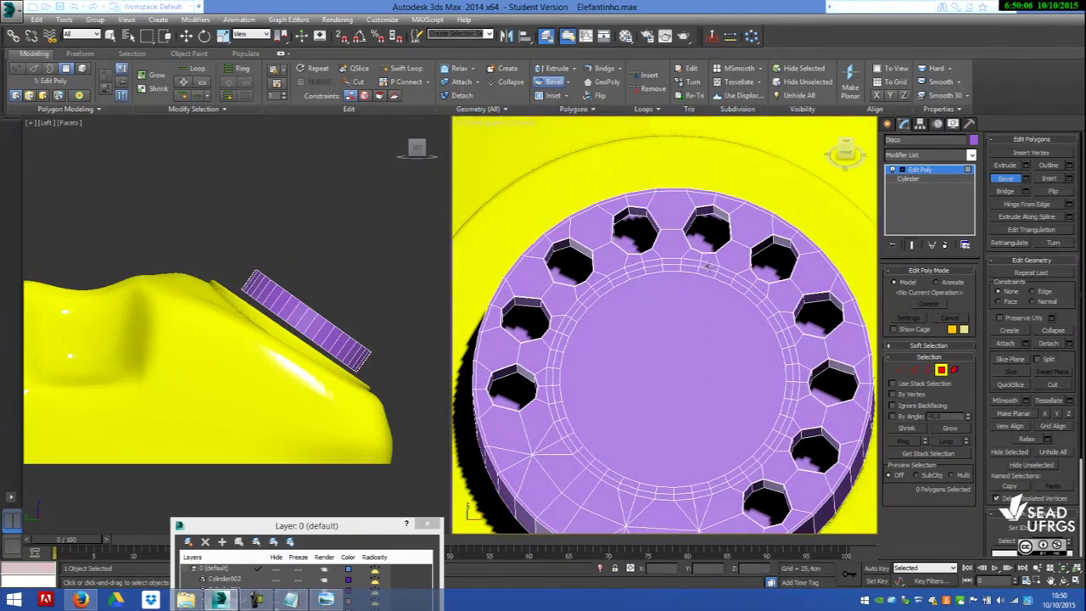
{"action": "left_click", "coordinate": [706, 229]}
{"action": "key", "text": "Delete"}
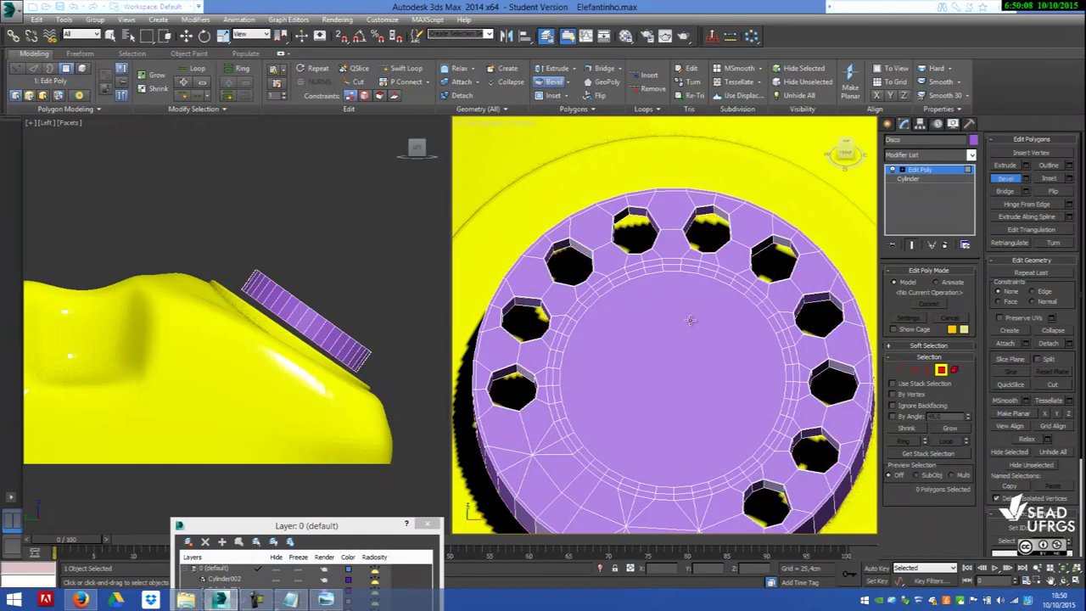
- Move the dial's central top face down along its local Z axis to recess it
{"action": "middle_click_drag", "start_coordinate": [678, 347], "coordinate": [669, 315], "text": "alt"}
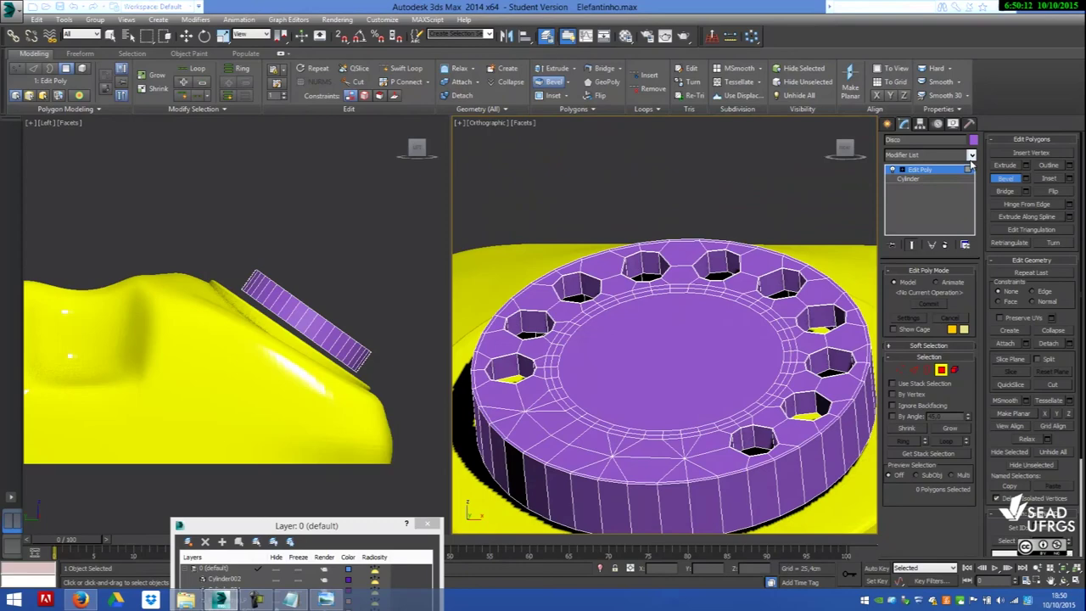
{"action": "left_click", "coordinate": [680, 342]}
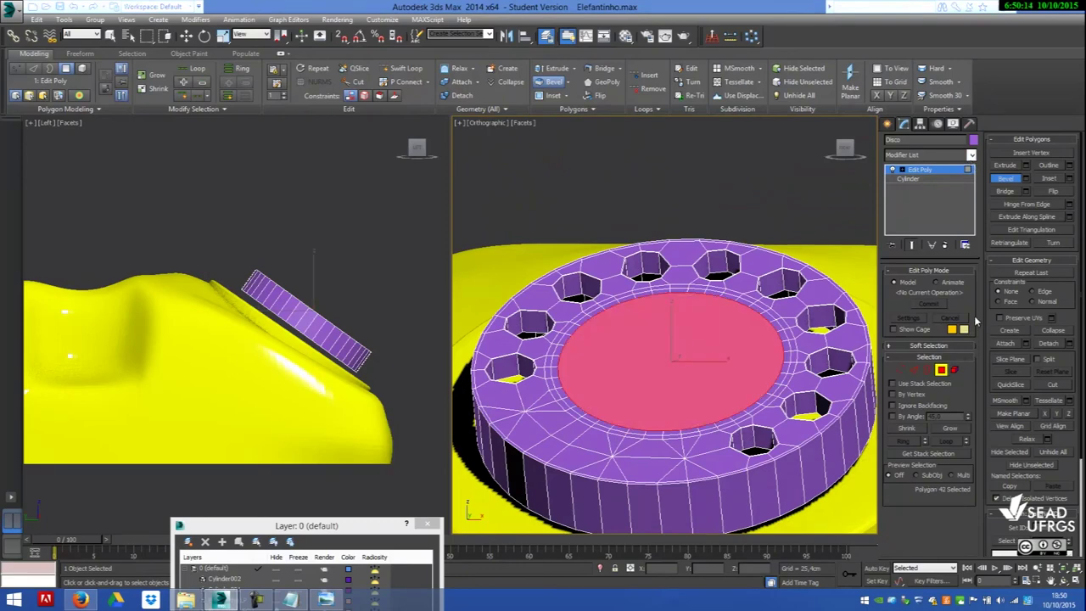
{"action": "left_click", "coordinate": [186, 36]}
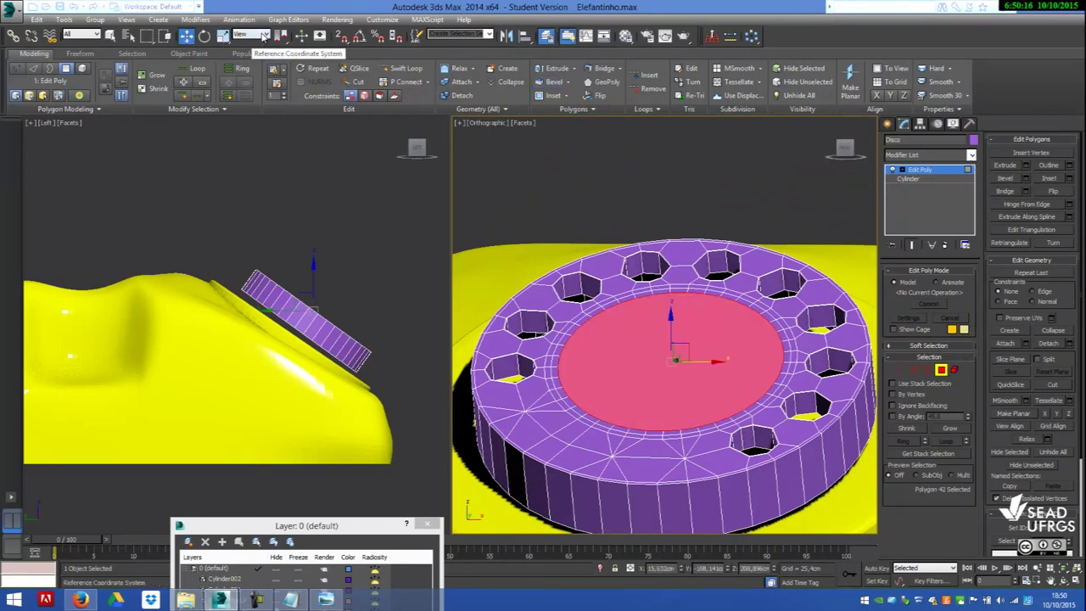
{"action": "left_click", "coordinate": [252, 35]}
{"action": "left_click", "coordinate": [246, 78]}
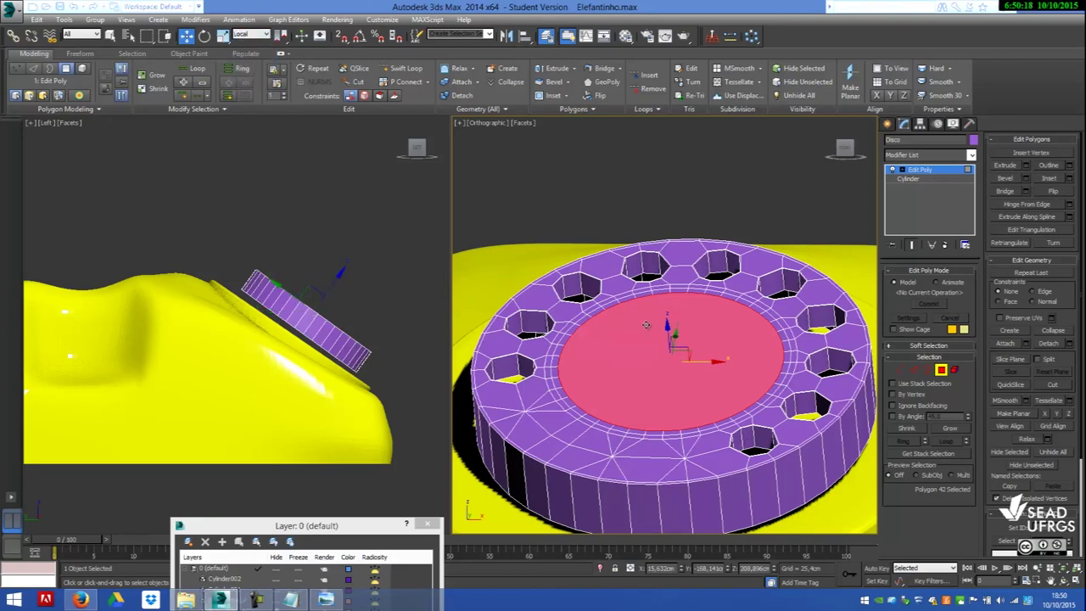
{"action": "left_click_drag", "start_coordinate": [667, 333], "coordinate": [669, 326]}
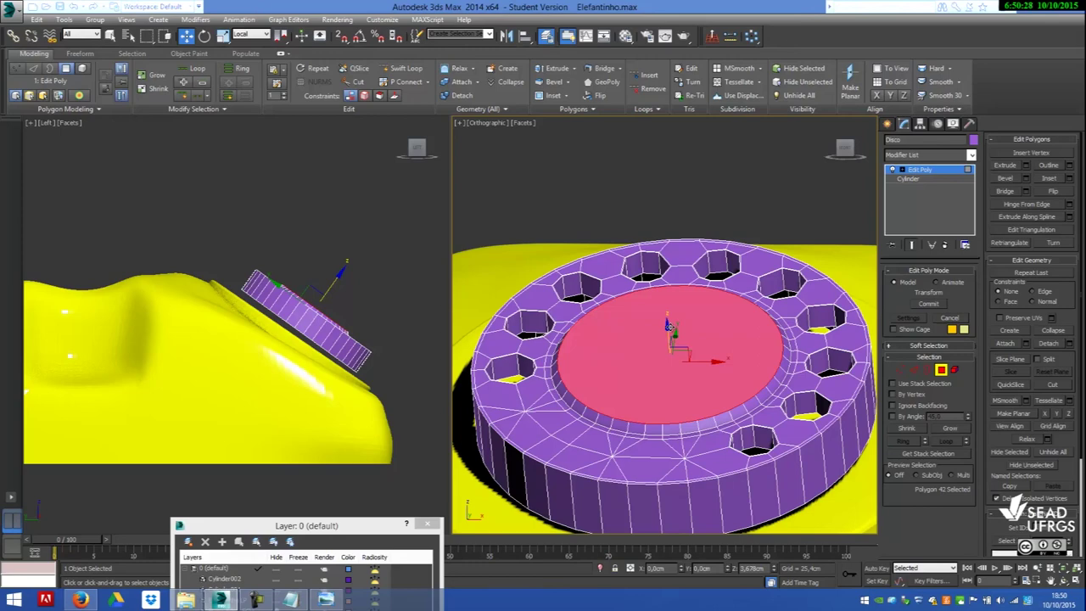
{"action": "left_click_drag", "start_coordinate": [668, 325], "coordinate": [670, 327]}
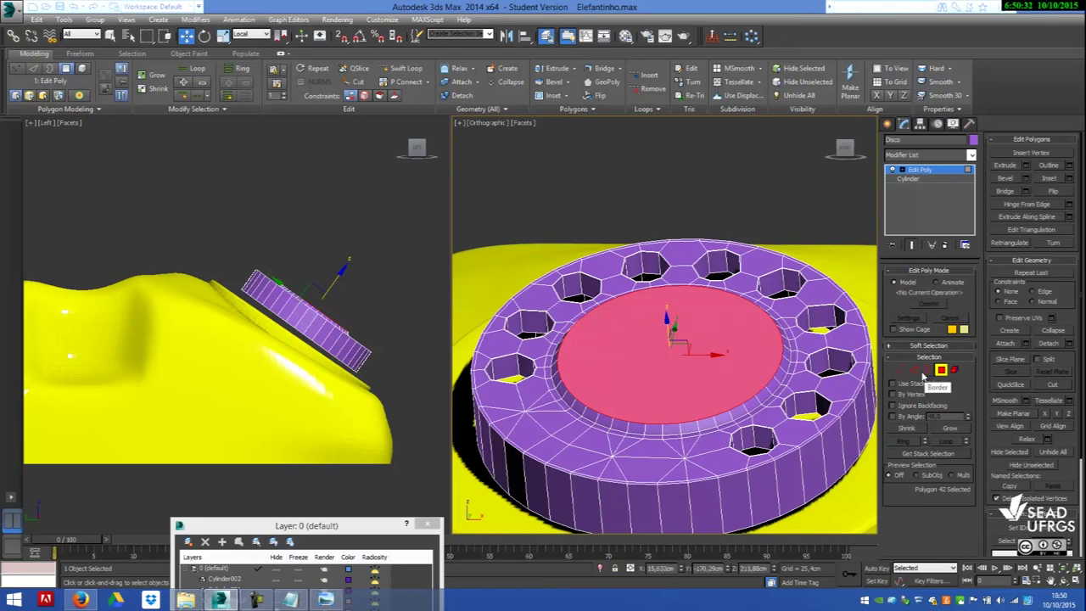
- Pick edges on the inner ring, then return to polygons and reselect the central face
{"action": "left_click", "coordinate": [923, 375]}
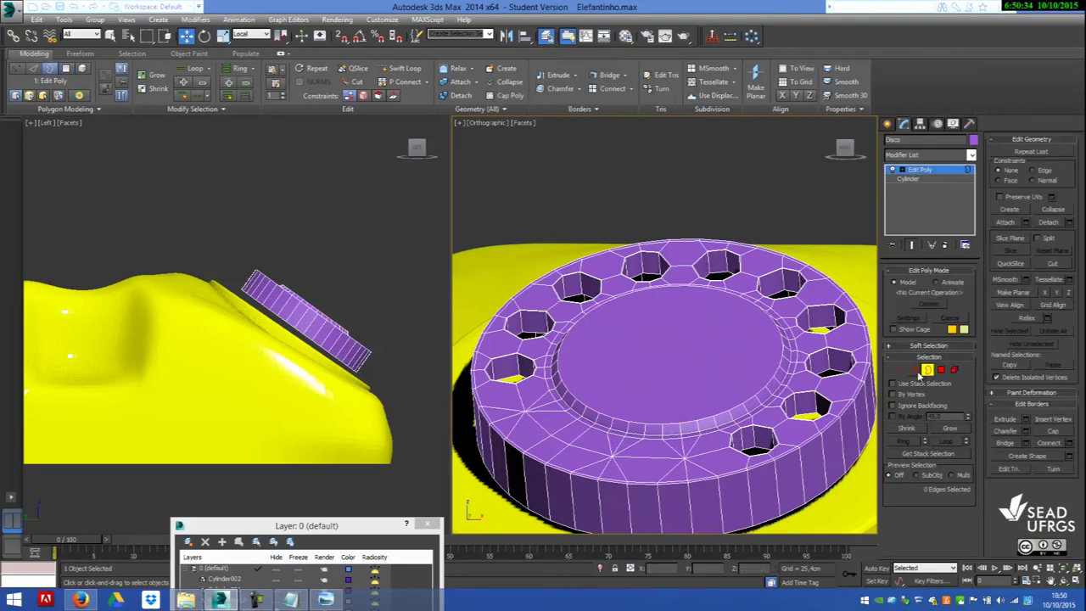
{"action": "left_click", "coordinate": [768, 384]}
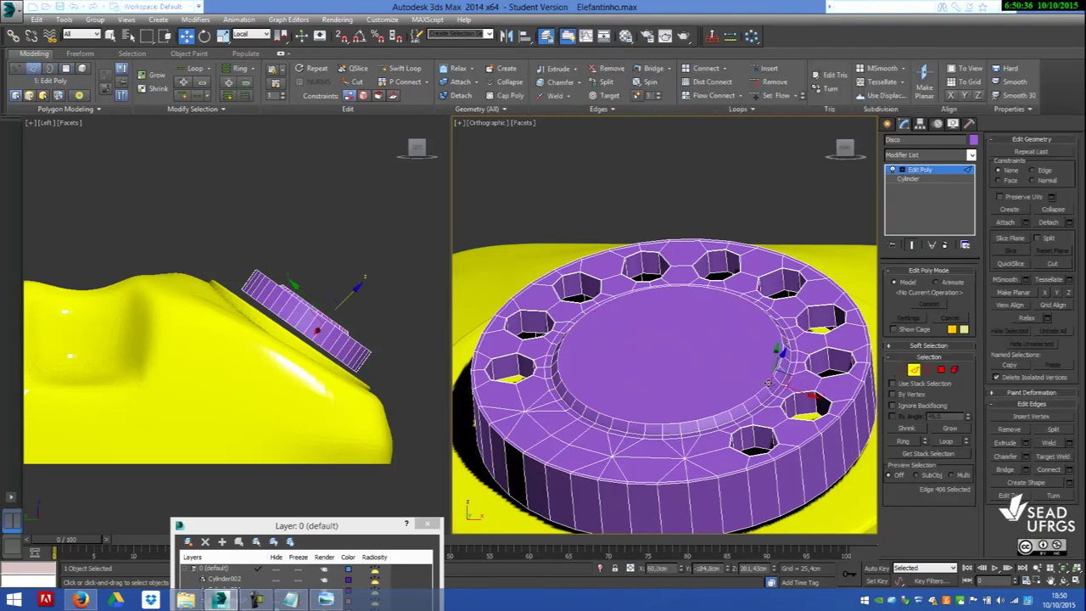
{"action": "left_click", "coordinate": [947, 447]}
{"action": "left_click", "coordinate": [946, 443]}
{"action": "left_click", "coordinate": [941, 370]}
{"action": "left_click", "coordinate": [730, 360]}
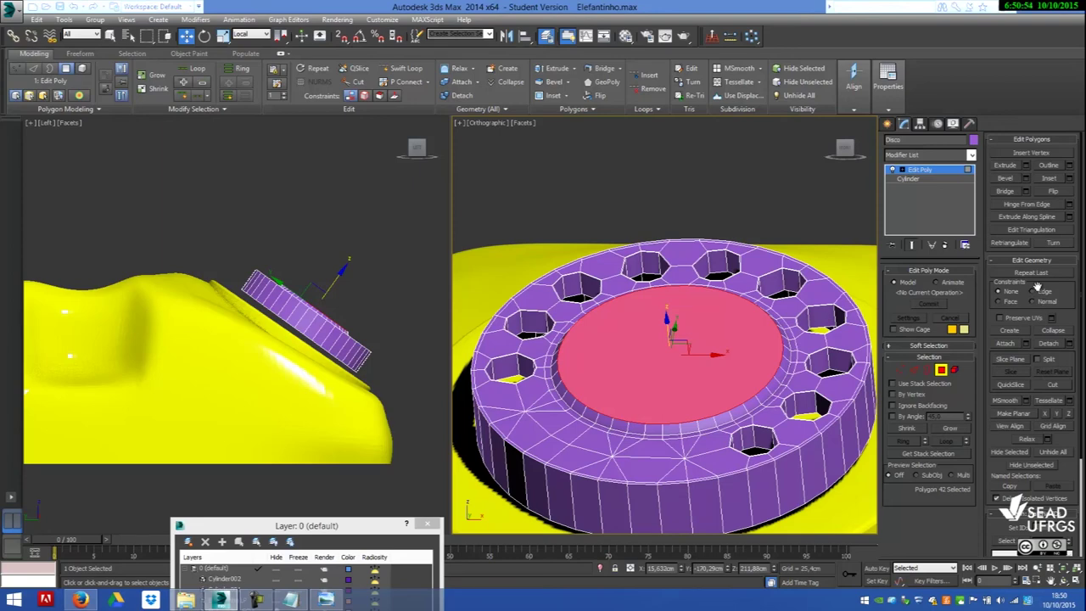
- Inset the recessed central face twice, adding two thin stepped rings around it
{"action": "left_click", "coordinate": [1050, 178]}
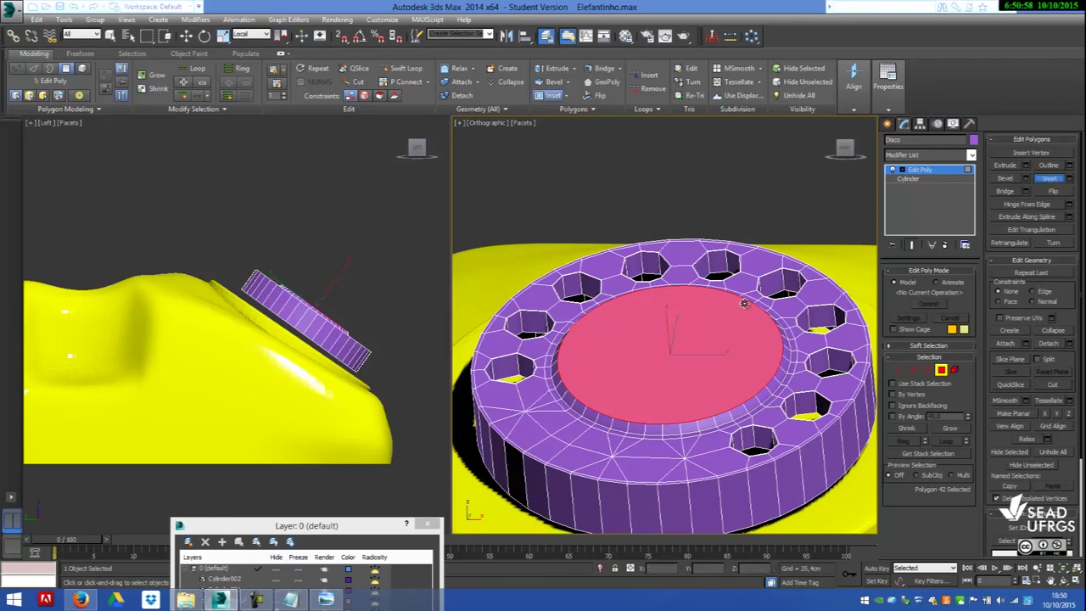
{"action": "left_click", "coordinate": [745, 301]}
{"action": "left_click_drag", "start_coordinate": [726, 325], "coordinate": [725, 315]}
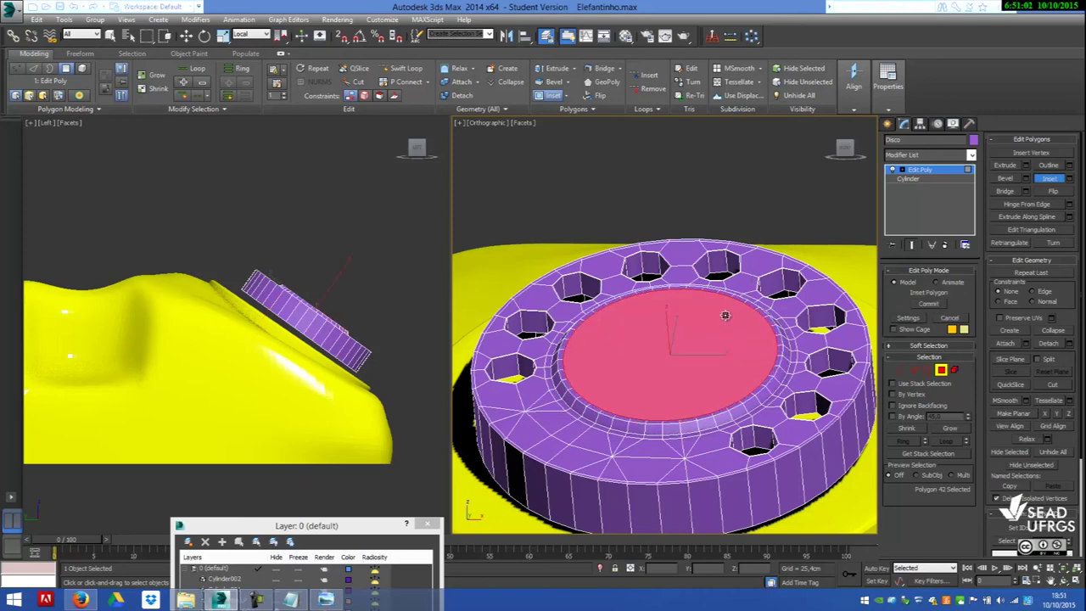
{"action": "right_click", "coordinate": [725, 316]}
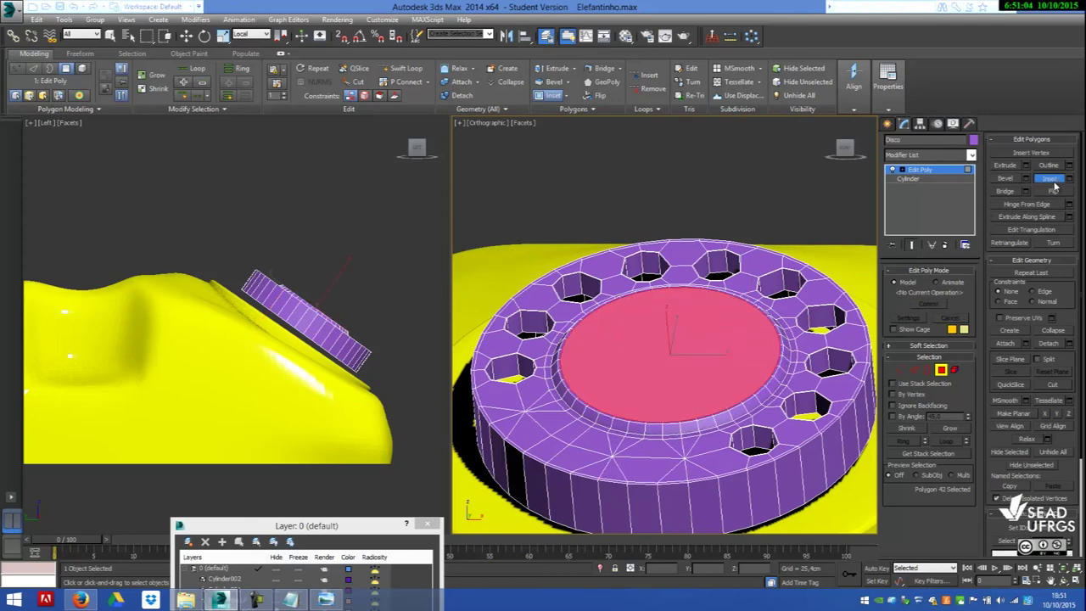
{"action": "left_click_drag", "start_coordinate": [757, 327], "coordinate": [754, 327]}
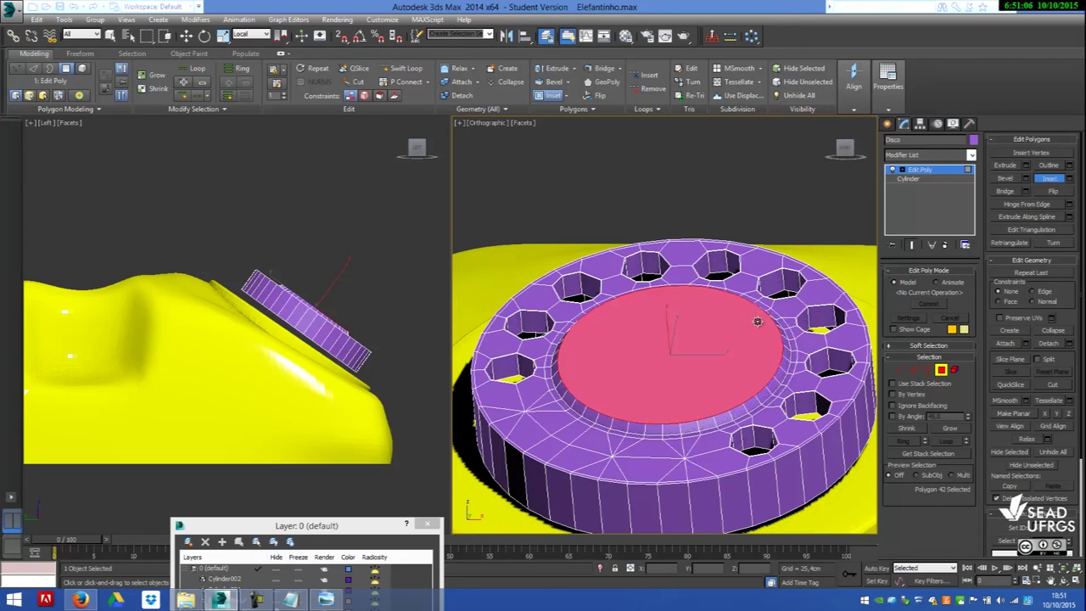
{"action": "right_click", "coordinate": [754, 327]}
{"action": "key", "text": "w"}
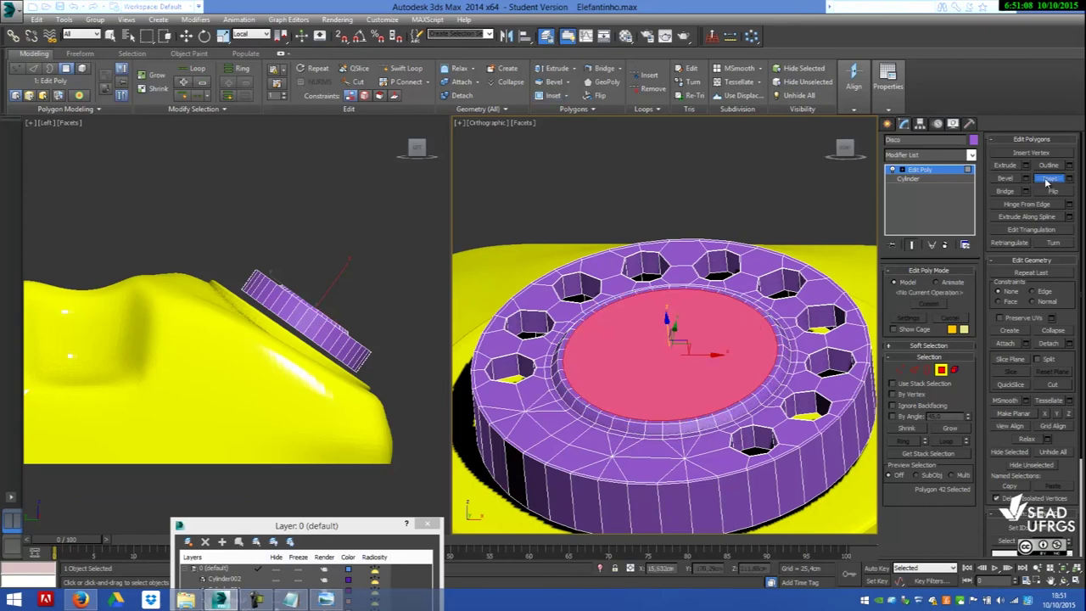
{"action": "left_click", "coordinate": [928, 370]}
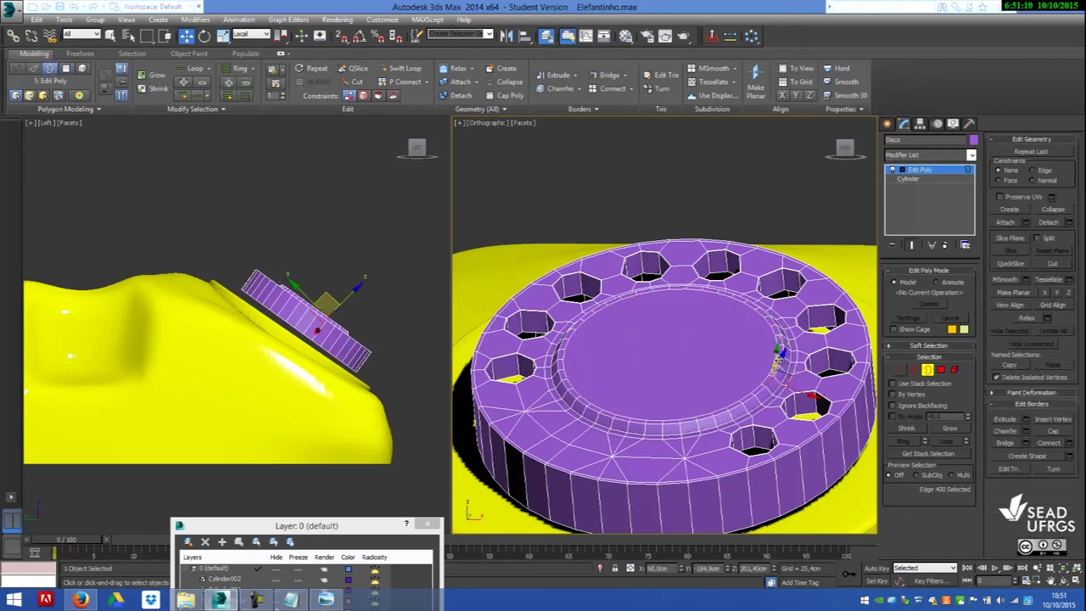
{"action": "key", "text": "q"}
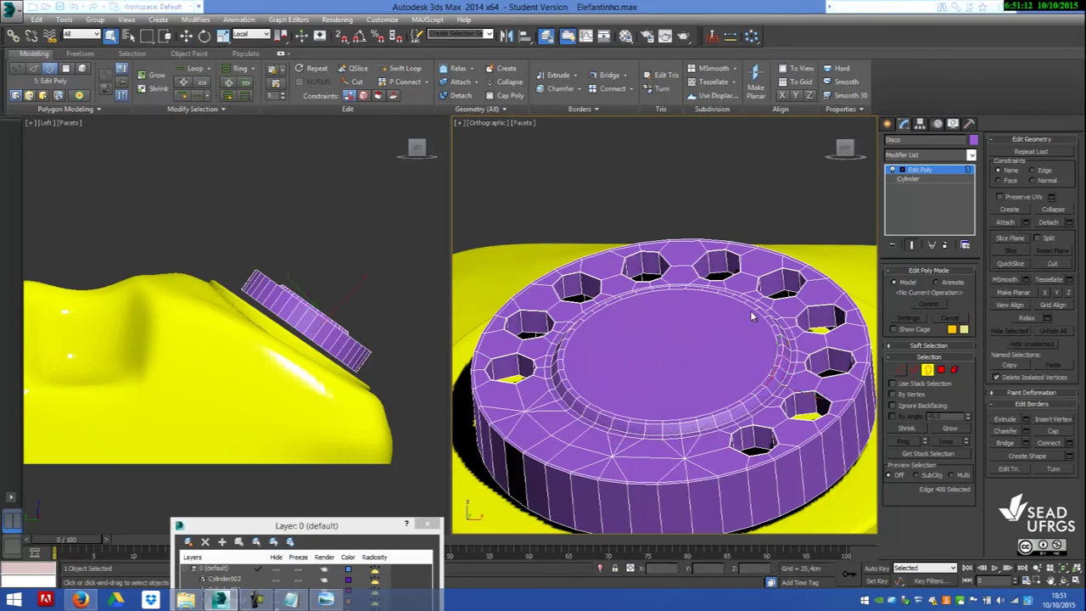
{"action": "left_click", "coordinate": [914, 370]}
- Chamfer the inner-ring edge loop at 1.343cm with two segments
{"action": "left_click", "coordinate": [781, 344]}
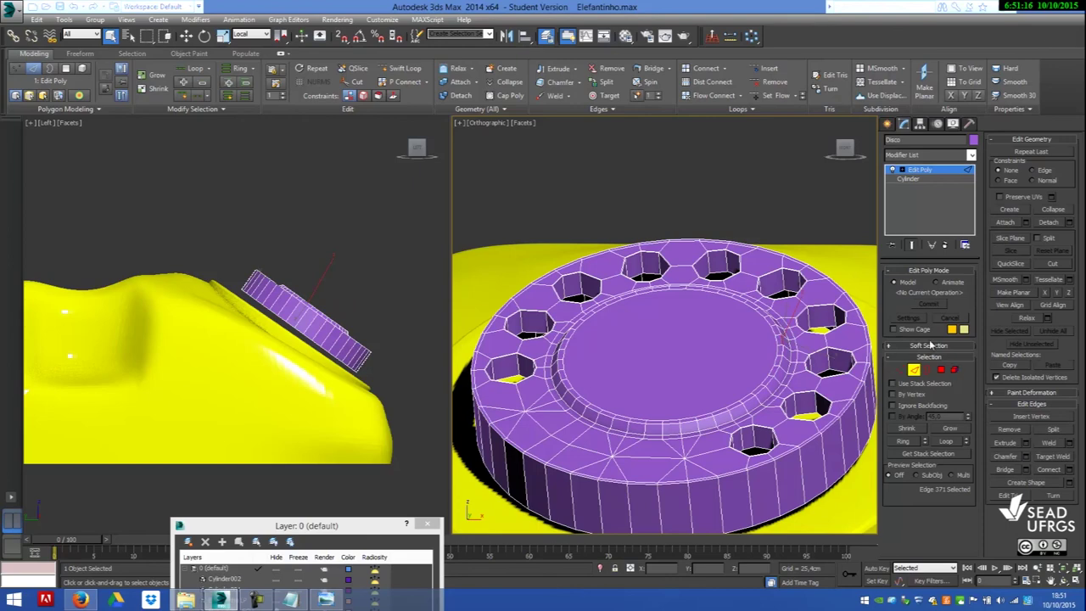
{"action": "left_click", "coordinate": [947, 441]}
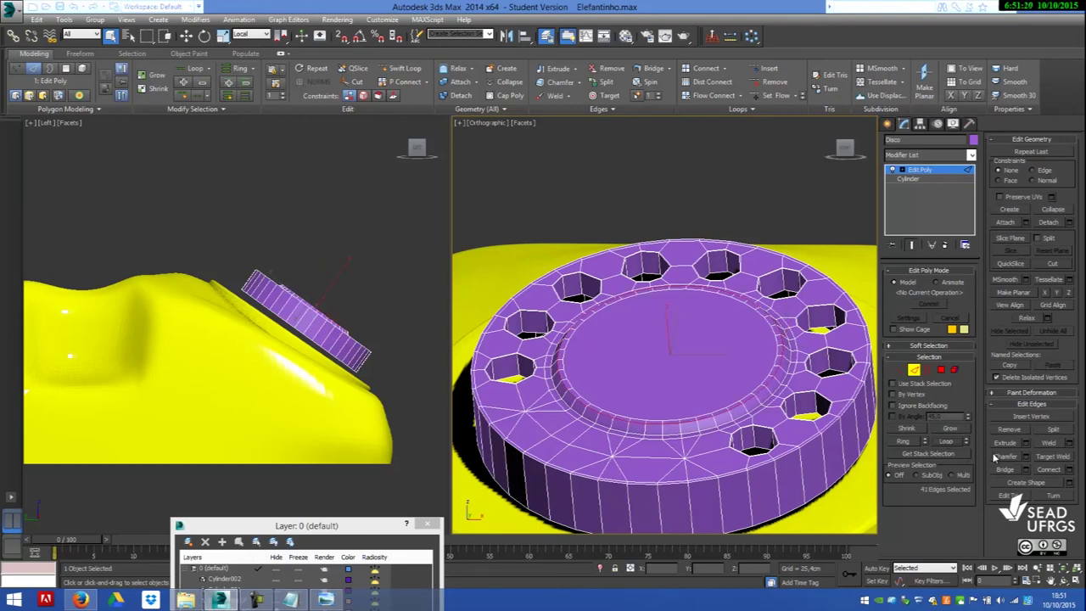
{"action": "left_click", "coordinate": [1025, 457]}
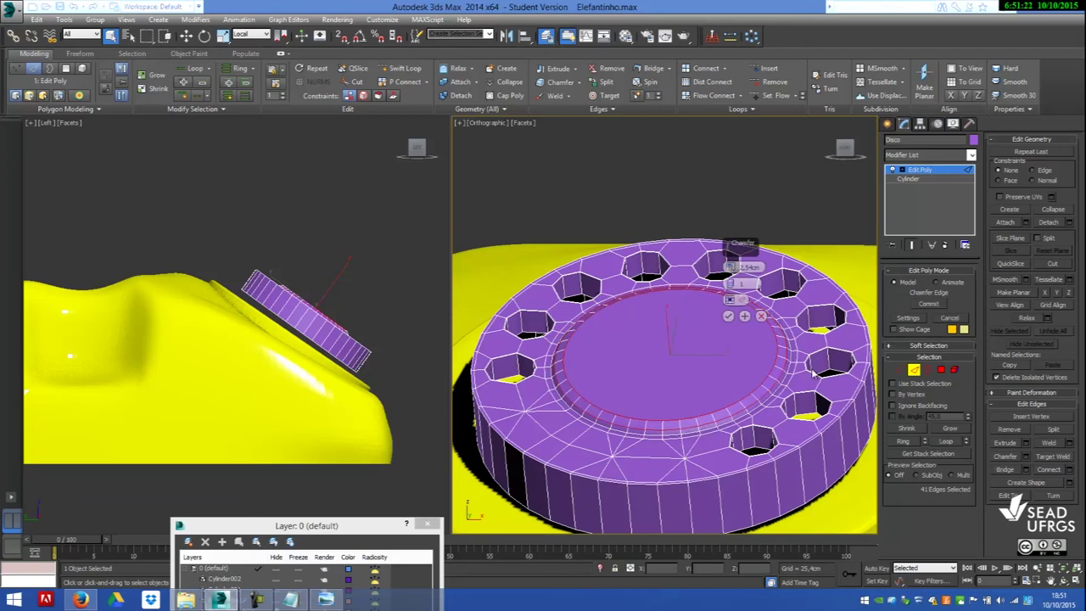
{"action": "right_click", "coordinate": [727, 270]}
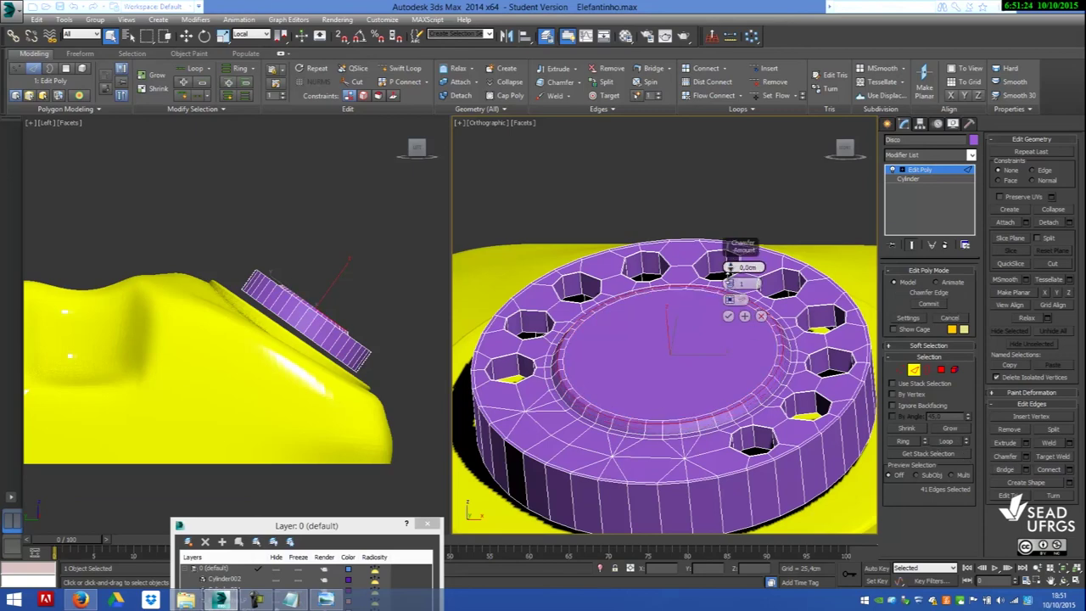
{"action": "left_click_drag", "start_coordinate": [728, 270], "coordinate": [729, 260]}
{"action": "left_click", "coordinate": [730, 281]}
{"action": "left_click", "coordinate": [728, 316]}
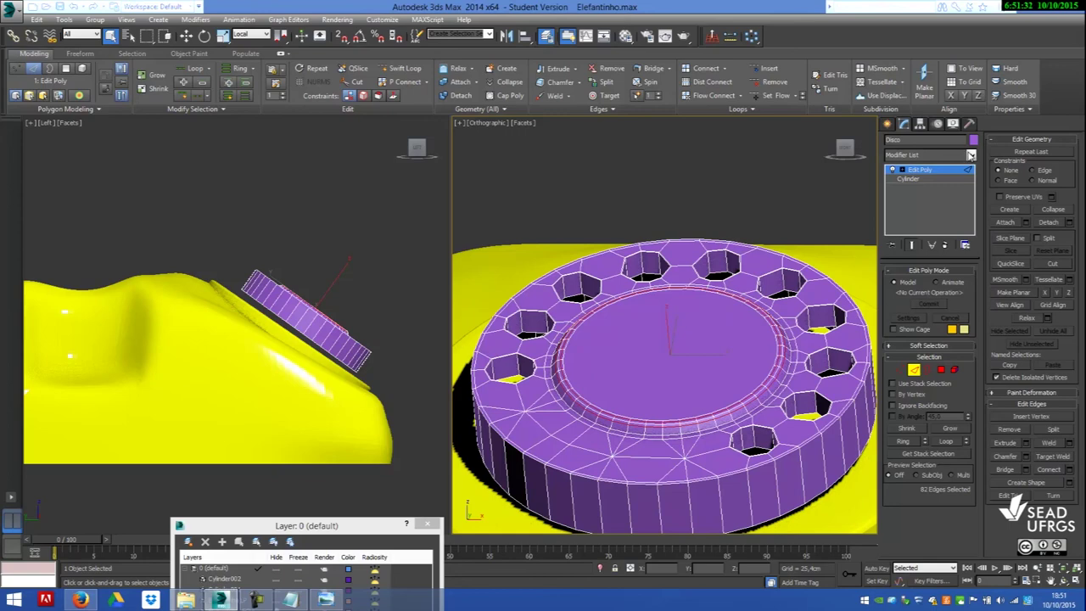
{"action": "left_click", "coordinate": [914, 370]}
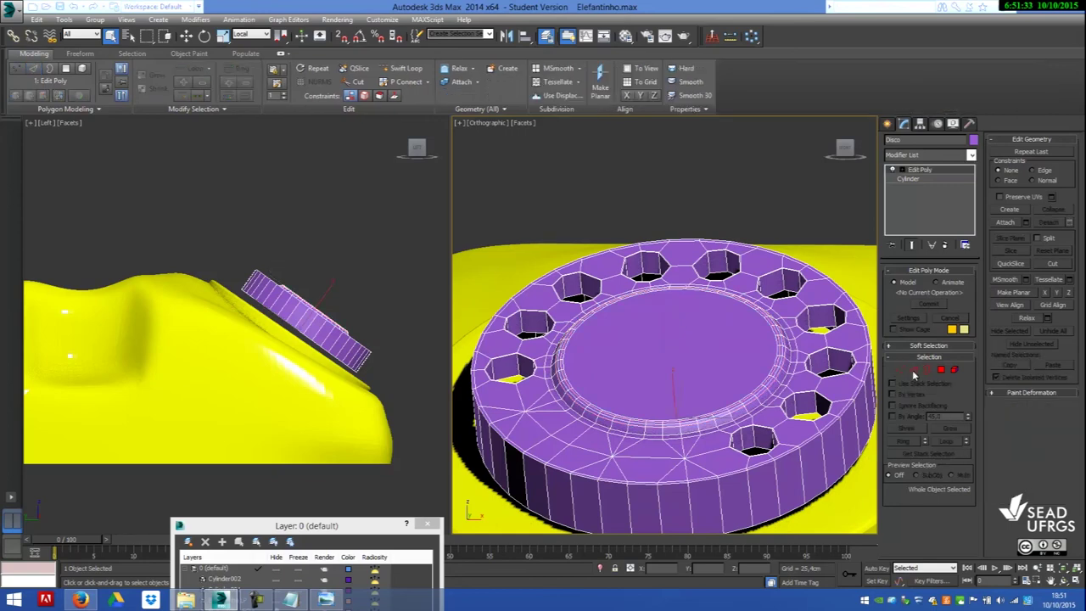
- Add a TurboSmooth modifier to the dial with Iterations set to 2
{"action": "left_click", "coordinate": [972, 155]}
{"action": "key", "text": "t"}
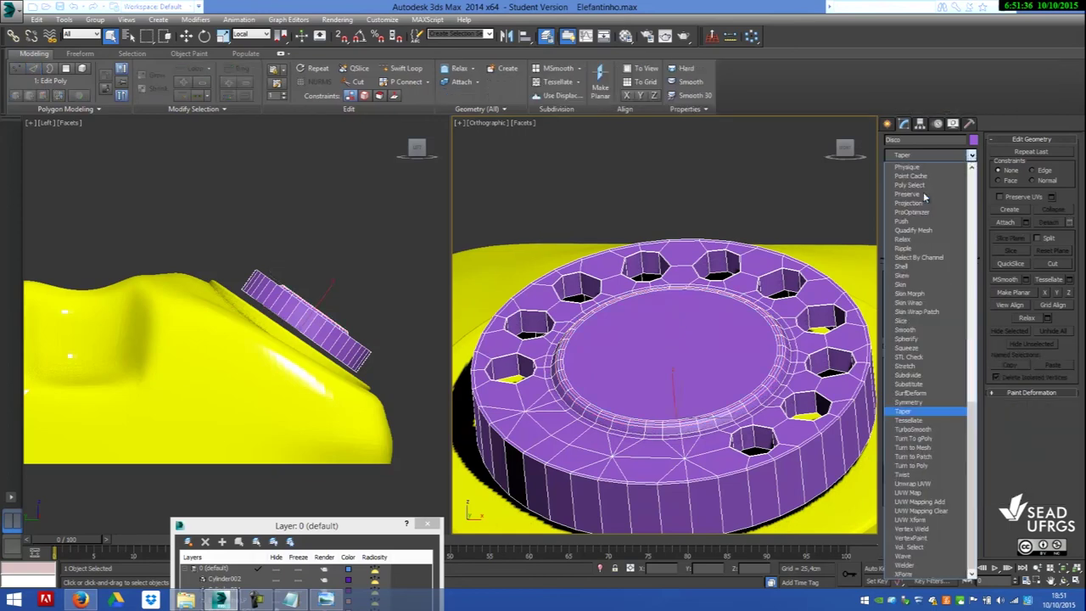
{"action": "key", "text": "u"}
{"action": "key", "text": "Return"}
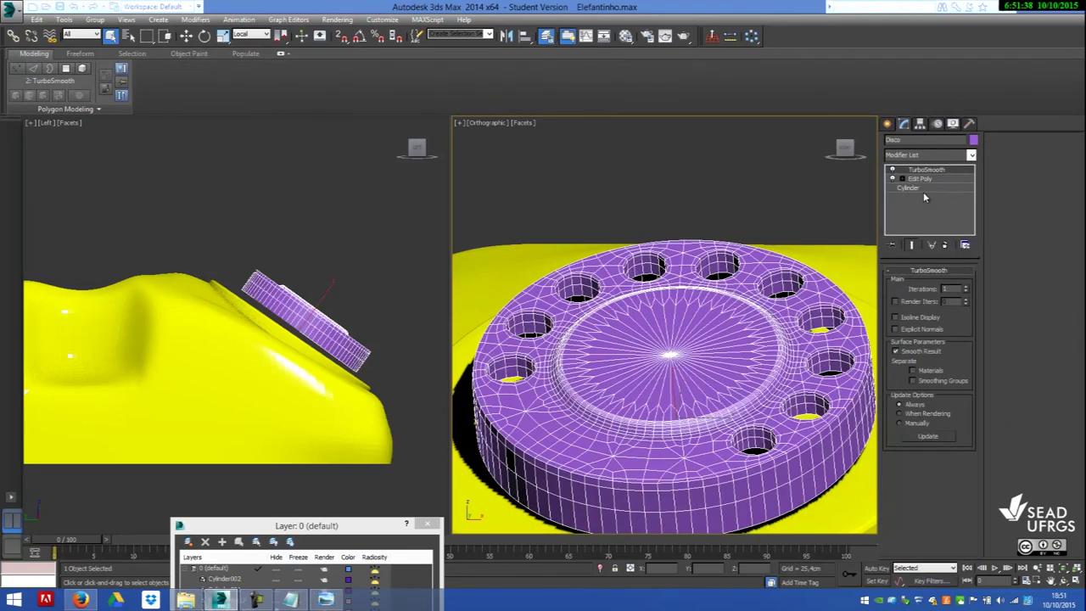
{"action": "left_click", "coordinate": [965, 287]}
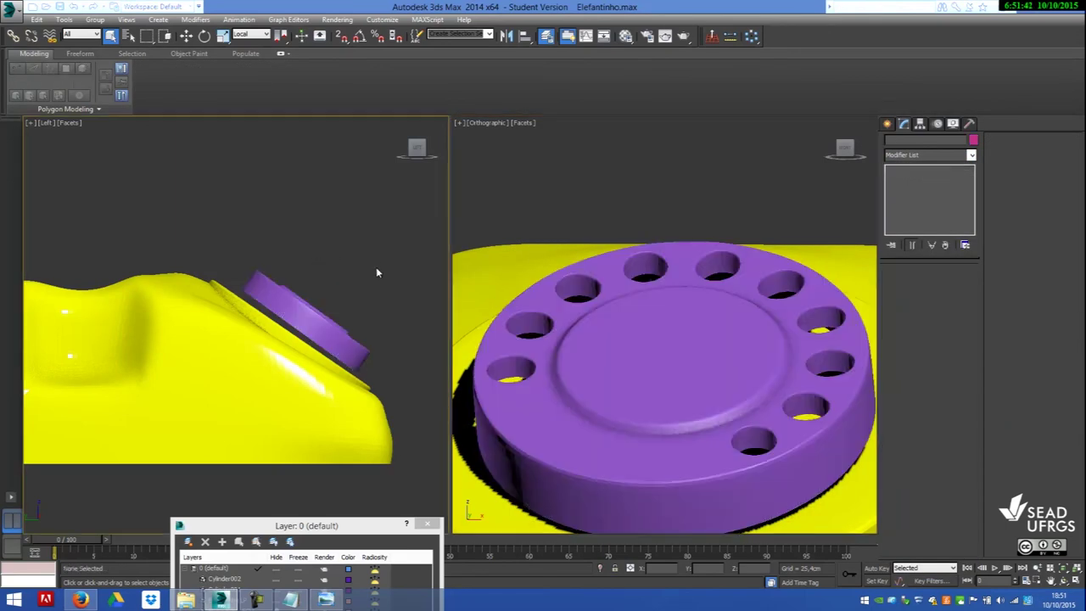
{"action": "scroll", "coordinate": [376, 268], "scroll_direction": "down", "scroll_amount": 2}
- Move the dial down along its local Z axis into the phone's sloped front
{"action": "left_click", "coordinate": [713, 307]}
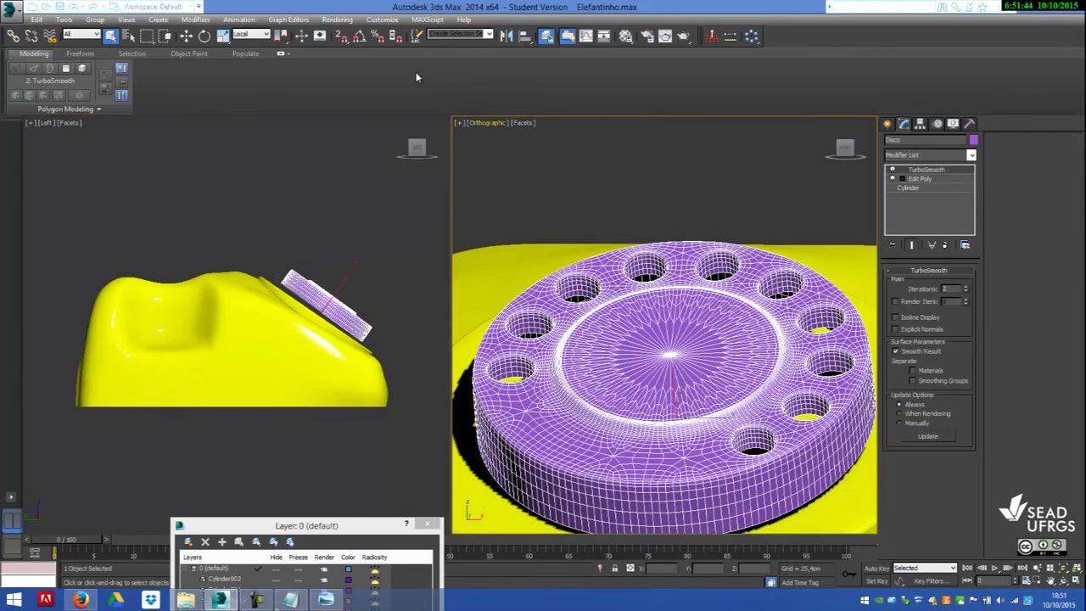
{"action": "left_click", "coordinate": [186, 35]}
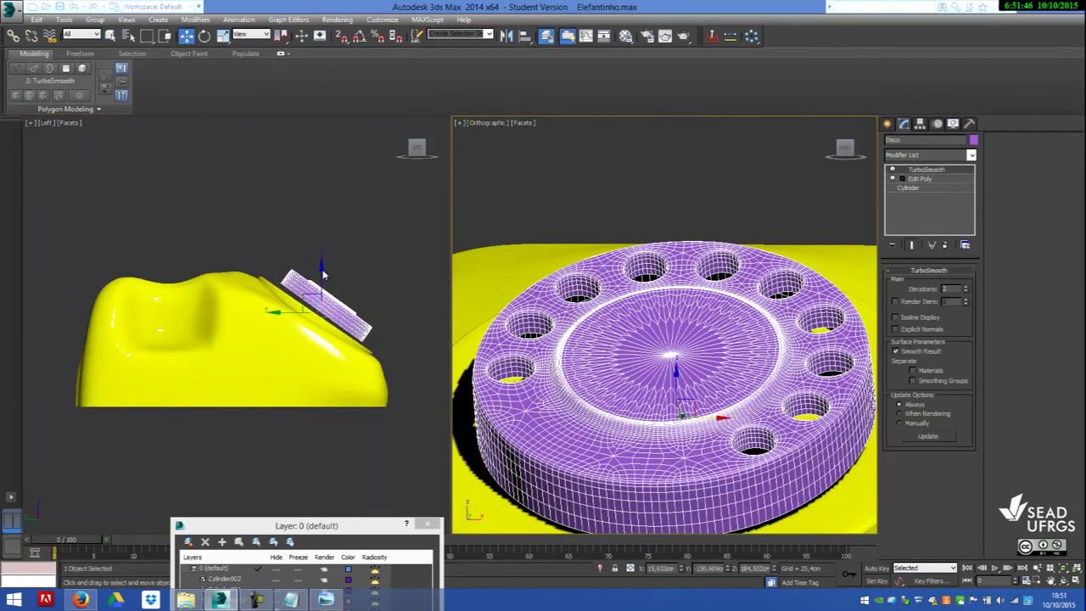
{"action": "left_click", "coordinate": [251, 35]}
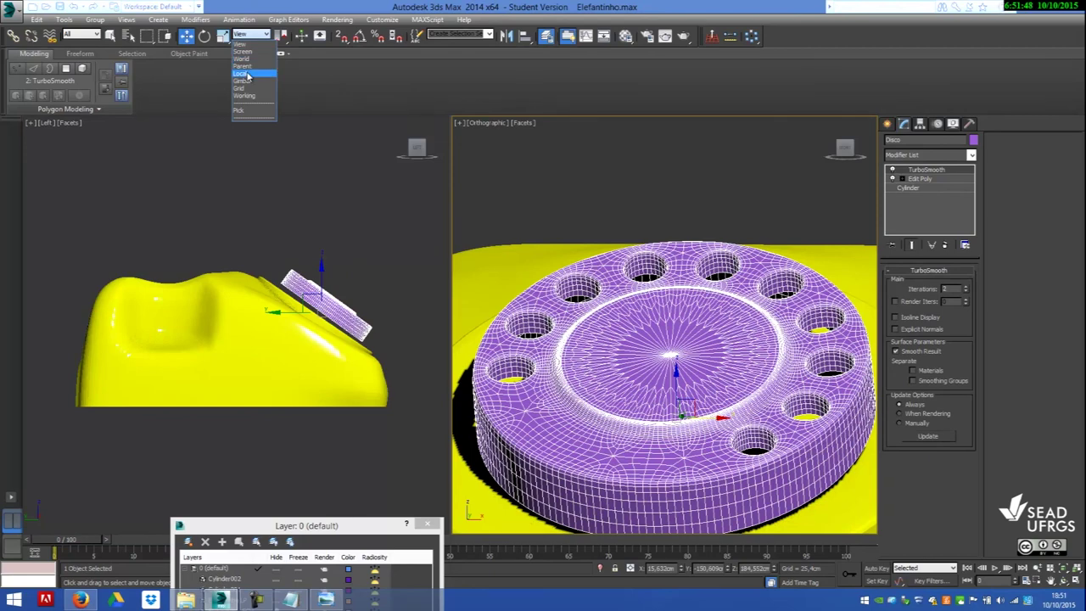
{"action": "left_click", "coordinate": [251, 75]}
{"action": "left_click", "coordinate": [314, 269]}
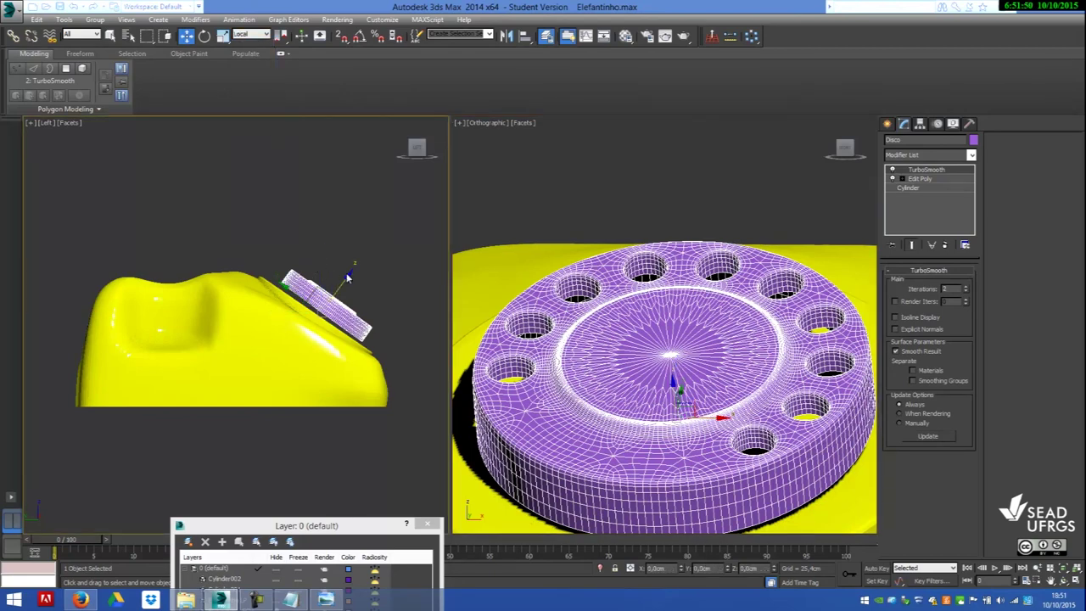
{"action": "left_click_drag", "start_coordinate": [349, 271], "coordinate": [331, 280]}
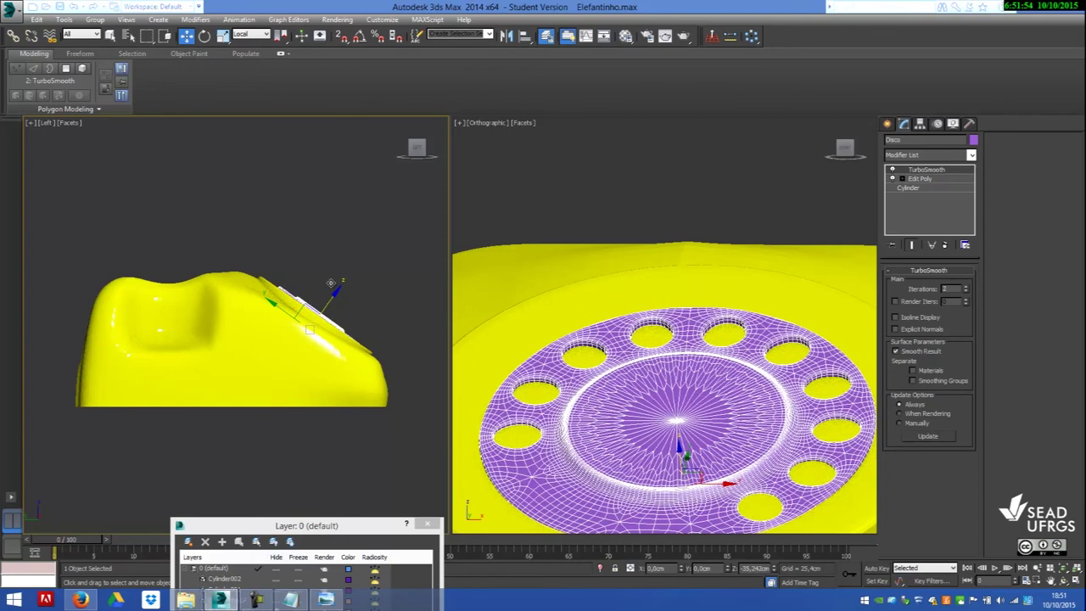
{"action": "left_click", "coordinate": [643, 226]}
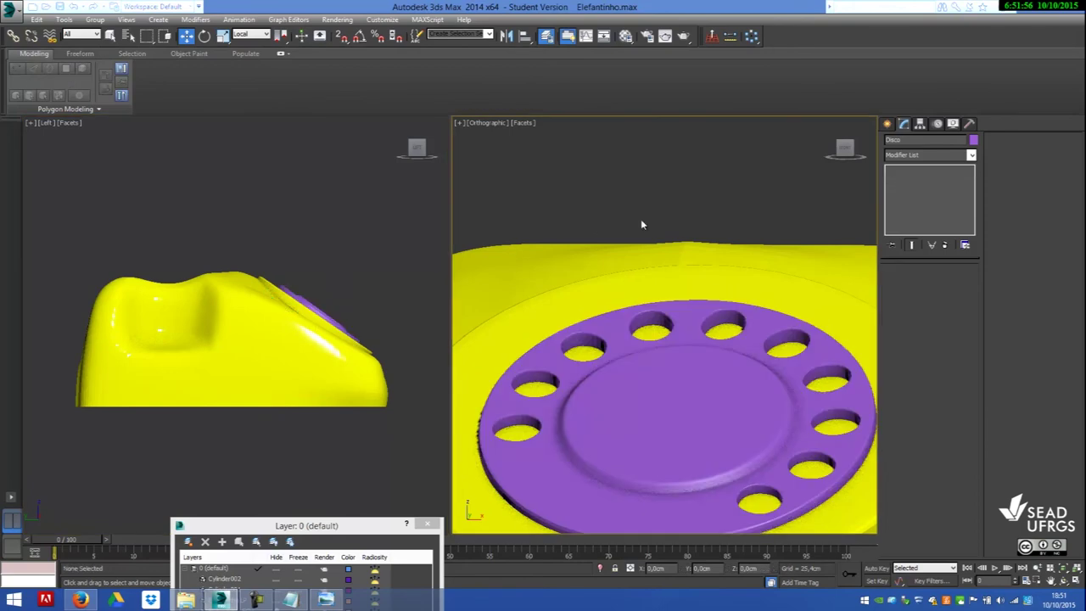
- Zoom Extents All, orbit to face the phone, and compare it with the red telephone photo
{"action": "middle_click_drag", "start_coordinate": [642, 226], "coordinate": [660, 241], "text": "alt"}
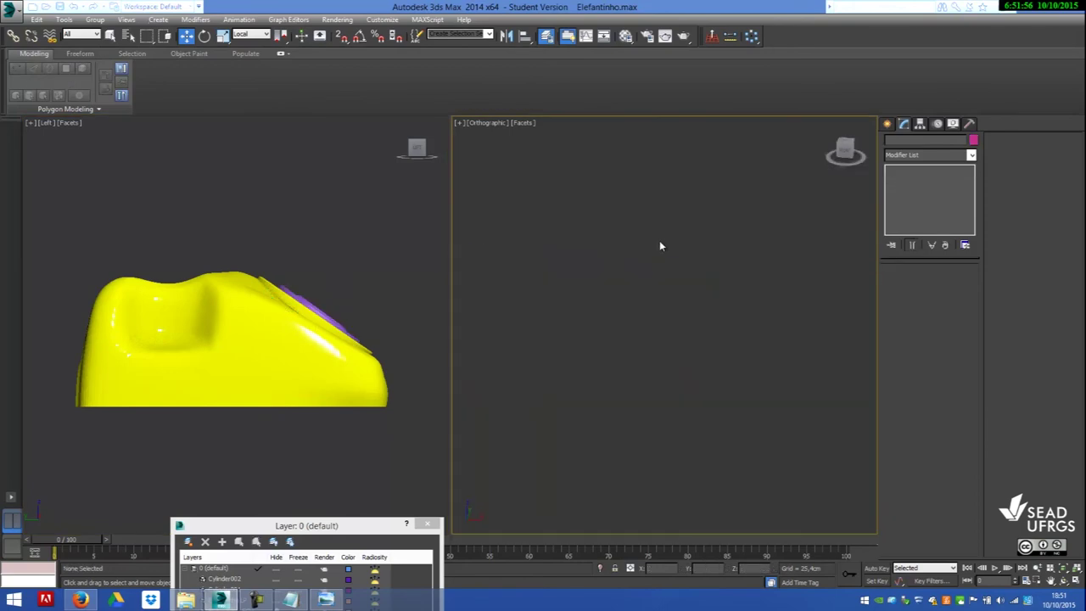
{"action": "left_click", "coordinate": [1076, 568]}
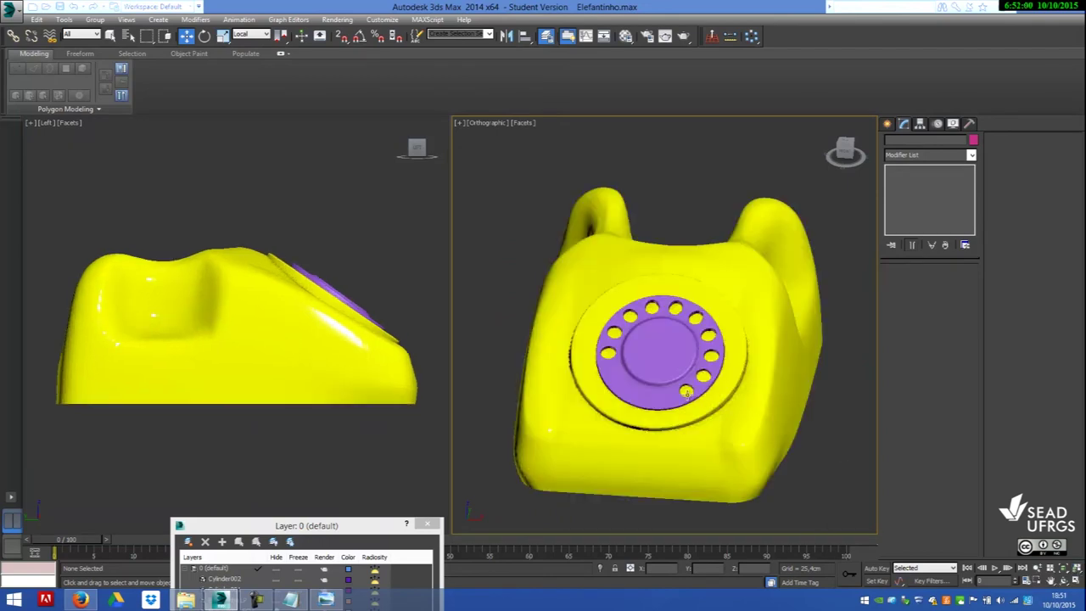
{"action": "middle_click_drag", "start_coordinate": [687, 392], "coordinate": [702, 397], "text": "alt"}
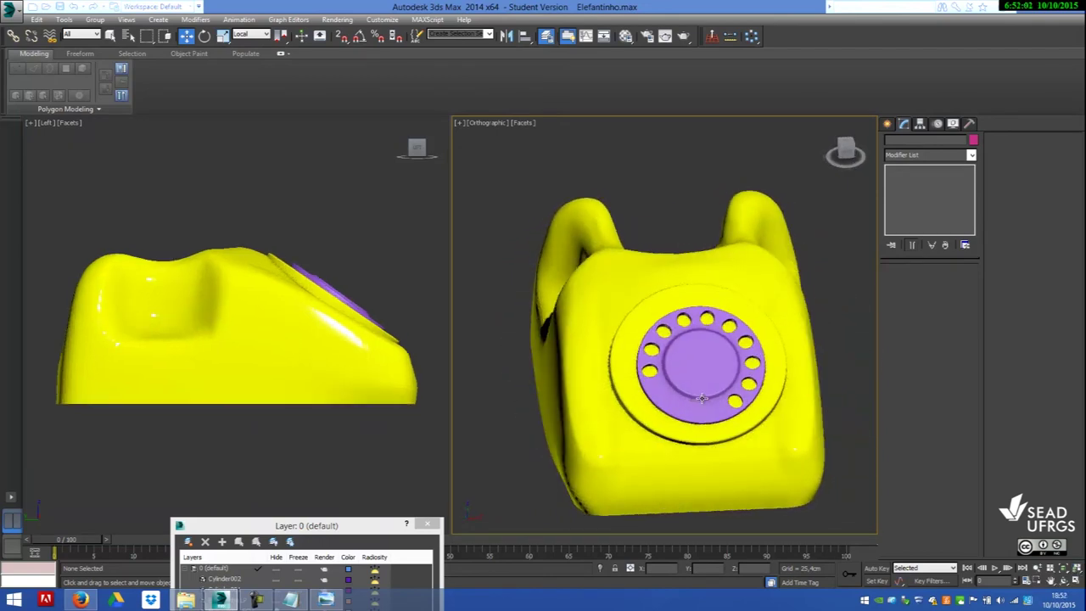
{"action": "left_click", "coordinate": [328, 601]}
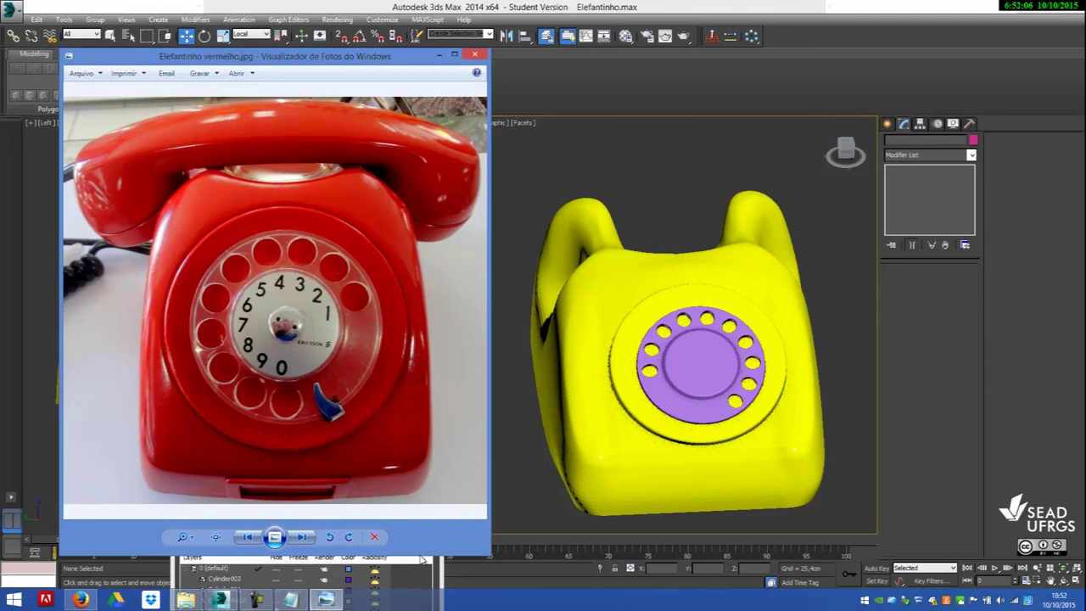
{"action": "left_click", "coordinate": [703, 361]}
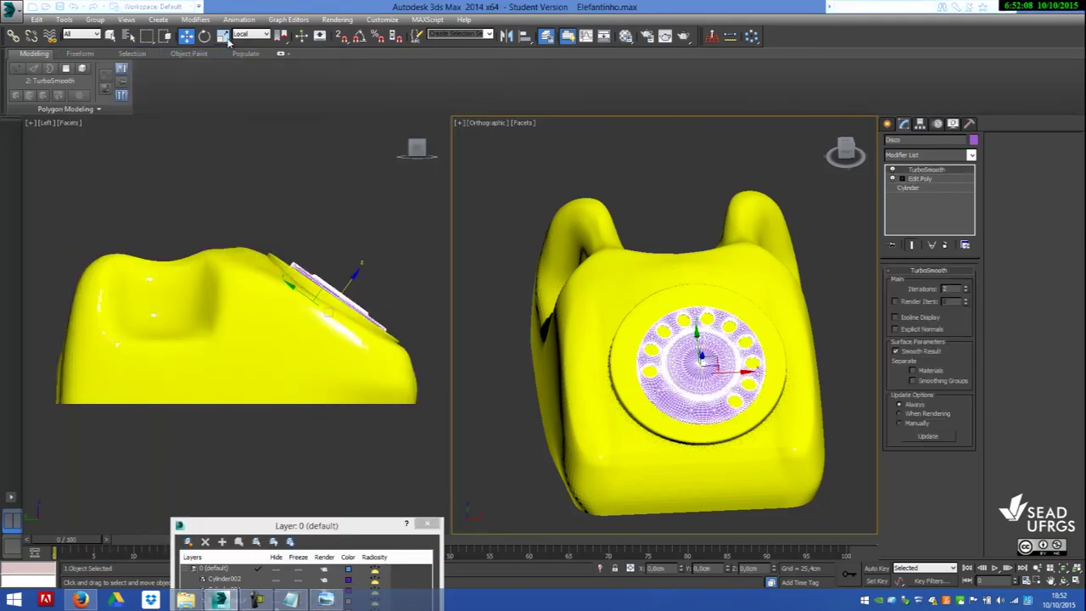
- Set up rotation in Local coordinates, facing the phone front and zooming in on the dial
{"action": "left_click", "coordinate": [204, 35]}
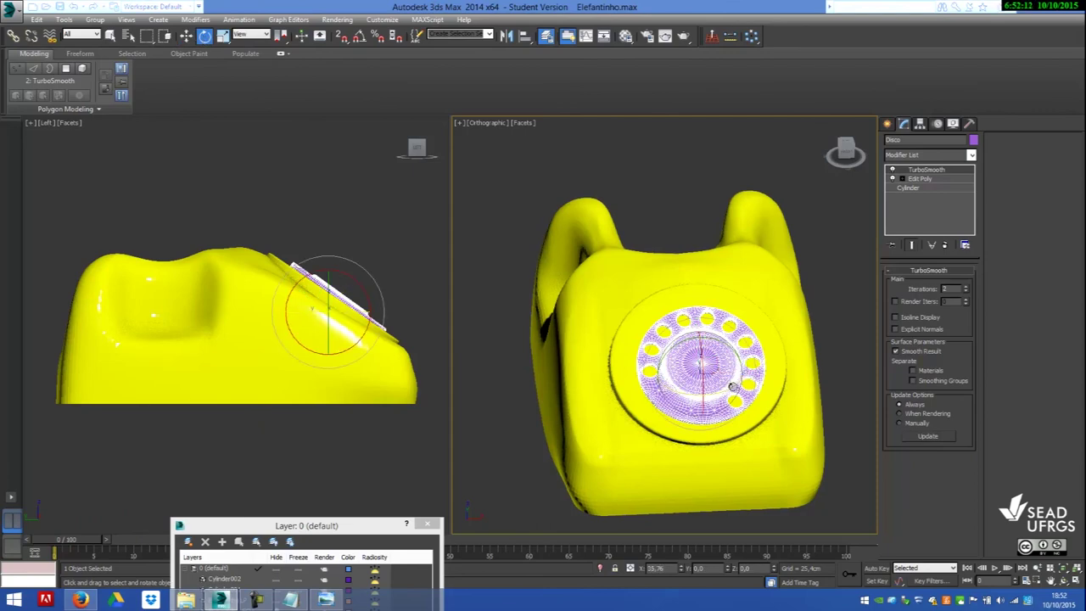
{"action": "middle_click_drag", "start_coordinate": [732, 387], "coordinate": [727, 382], "text": "alt"}
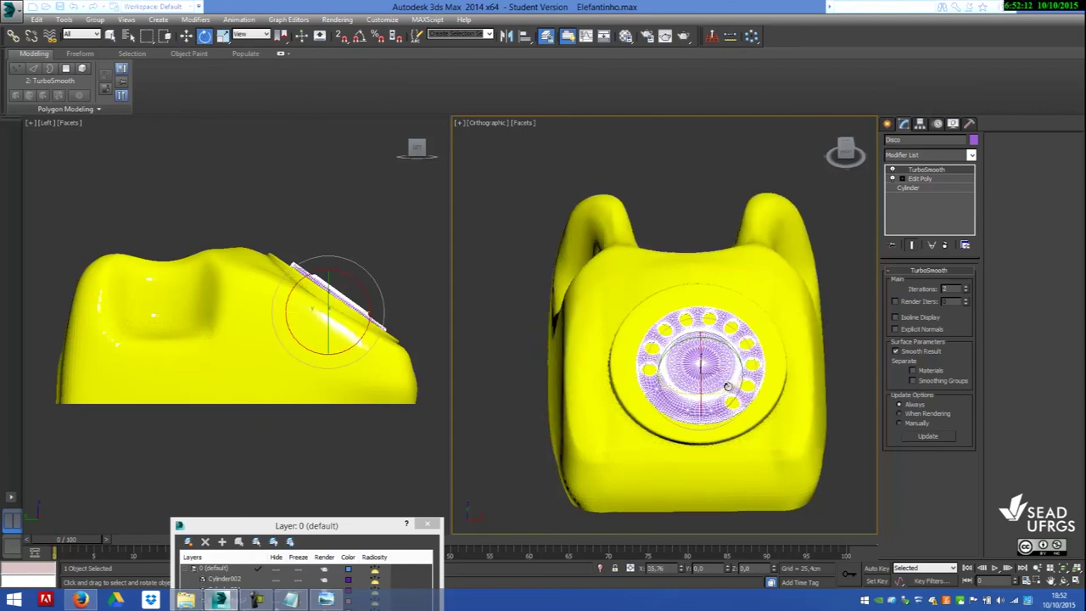
{"action": "left_click", "coordinate": [251, 36]}
{"action": "left_click", "coordinate": [254, 77]}
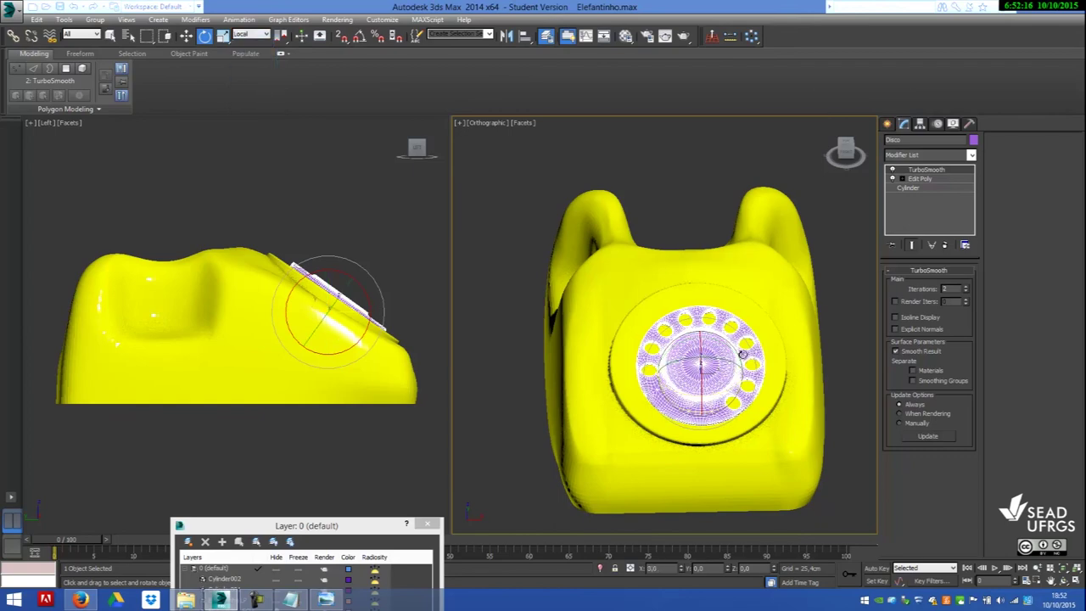
{"action": "left_click_drag", "start_coordinate": [739, 362], "coordinate": [720, 380]}
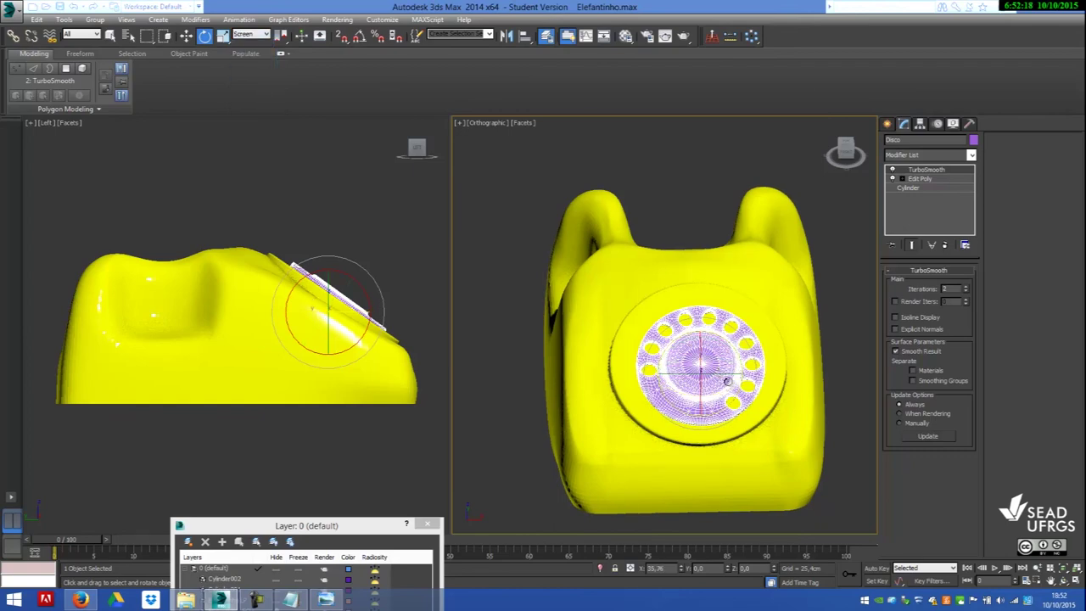
{"action": "left_click", "coordinate": [848, 370]}
{"action": "scroll", "coordinate": [849, 373], "scroll_direction": "up", "scroll_amount": 2}
- Spin the dial about its local Z axis to move the finger-hole gap toward the lower right
{"action": "left_click", "coordinate": [638, 352]}
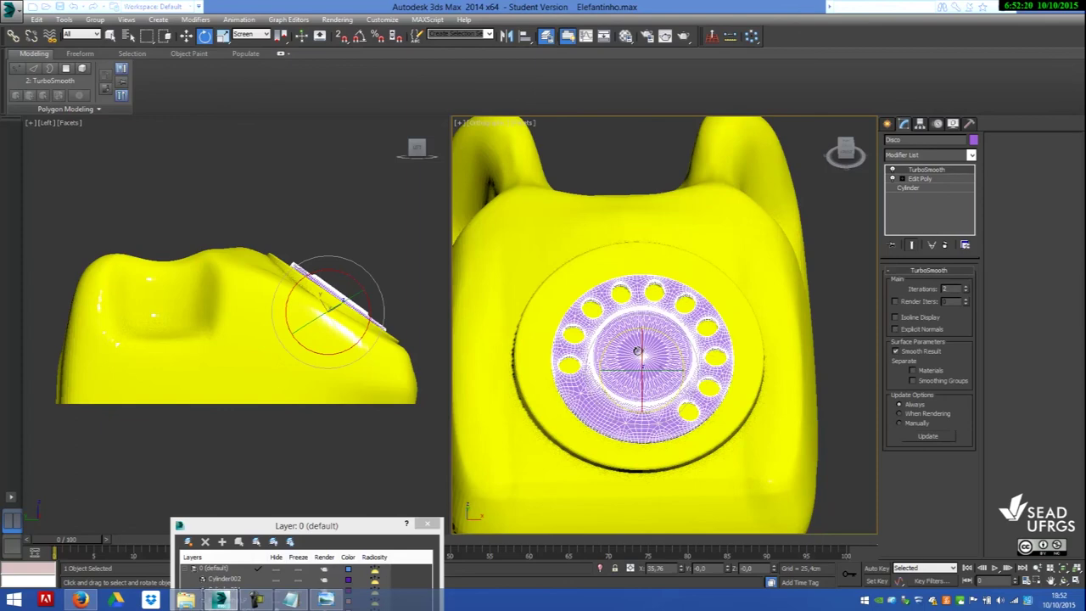
{"action": "left_click", "coordinate": [251, 36]}
{"action": "left_click", "coordinate": [255, 78]}
{"action": "left_click_drag", "start_coordinate": [669, 336], "coordinate": [640, 321]}
{"action": "right_click", "coordinate": [639, 321]}
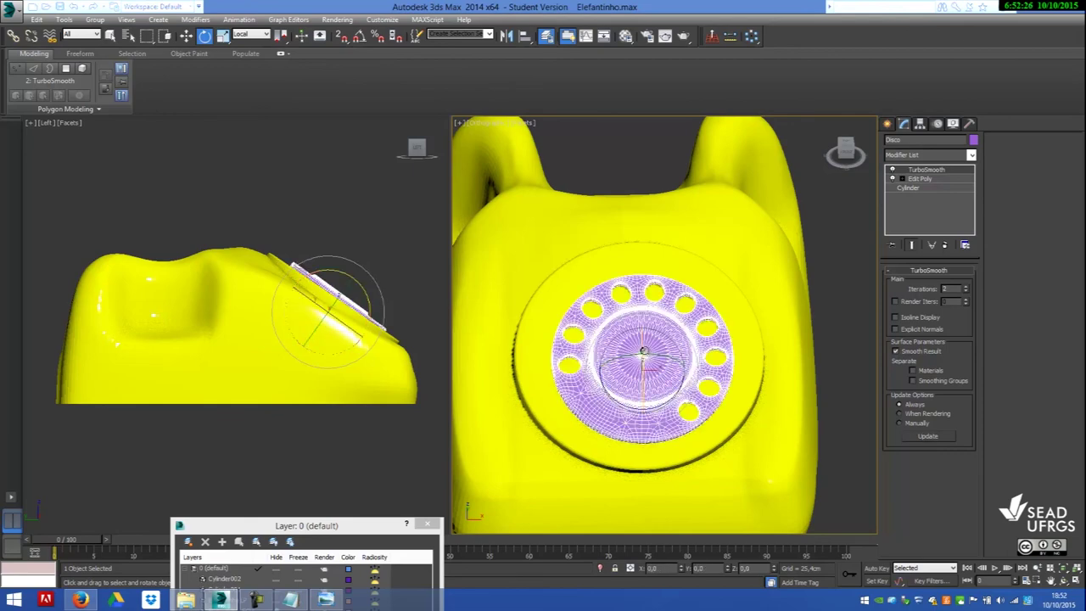
{"action": "mouse_move", "coordinate": [601, 366]}
{"action": "left_mouse_down"}
{"action": "mouse_move", "coordinate": [737, 399]}
{"action": "mouse_move", "coordinate": [673, 482]}
{"action": "mouse_move", "coordinate": [699, 456]}
{"action": "mouse_move", "coordinate": [701, 430]}
{"action": "left_mouse_up"}
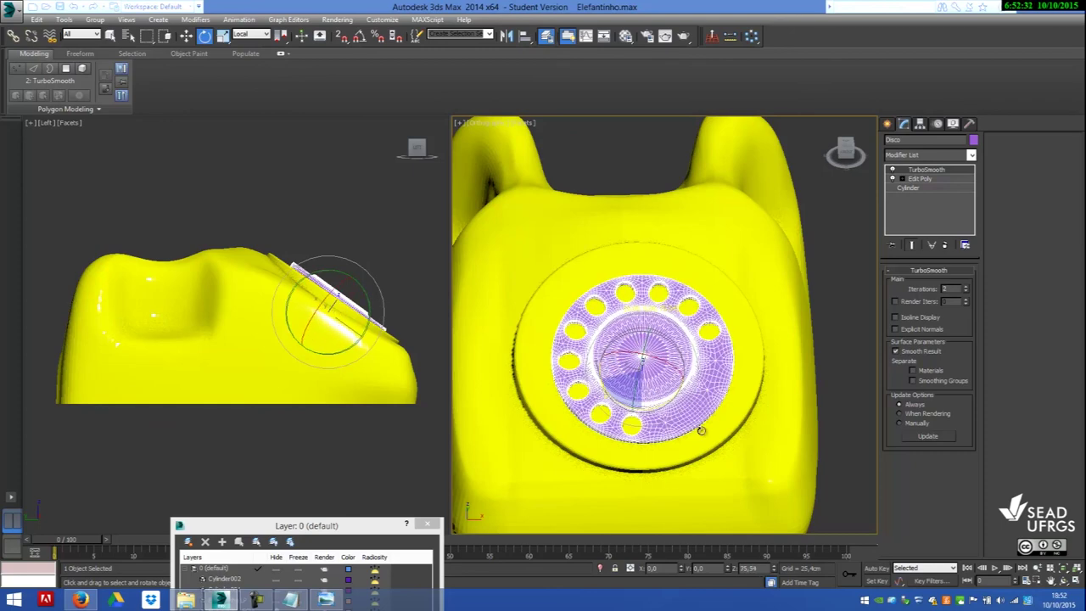
{"action": "left_click", "coordinate": [233, 149]}
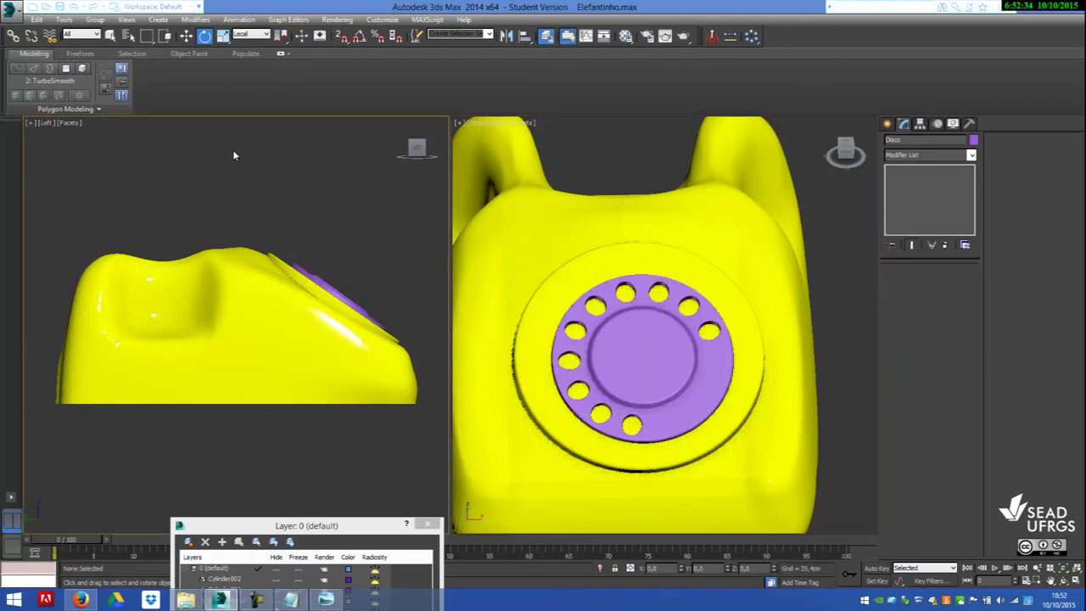